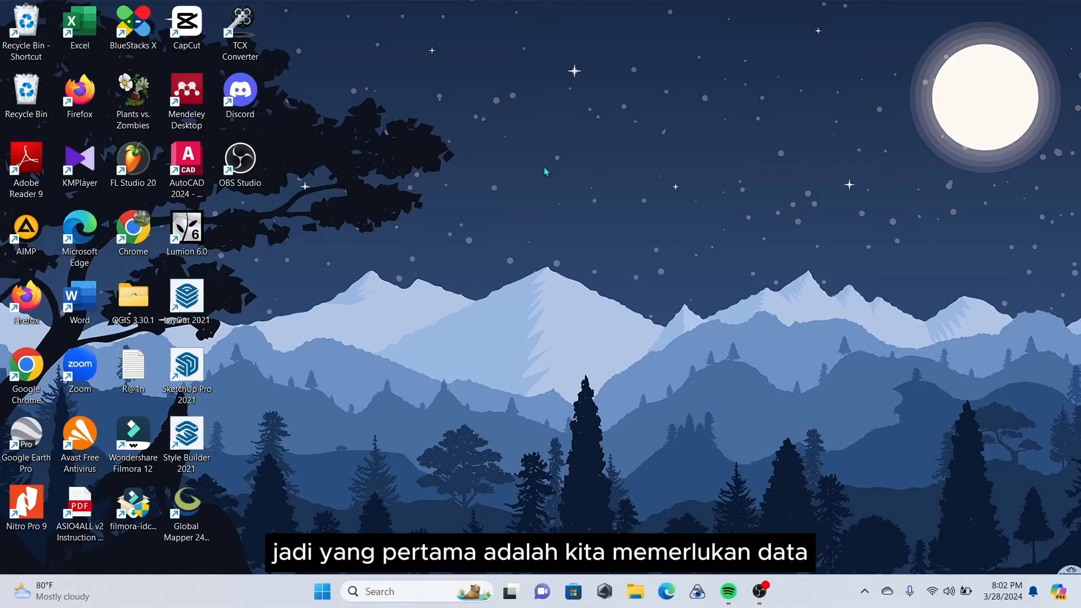
- Open Chrome and look through the Lapak GIS shapefile list for the 2022 Indonesian administrative boundary shapefiles
double_click(134, 223)
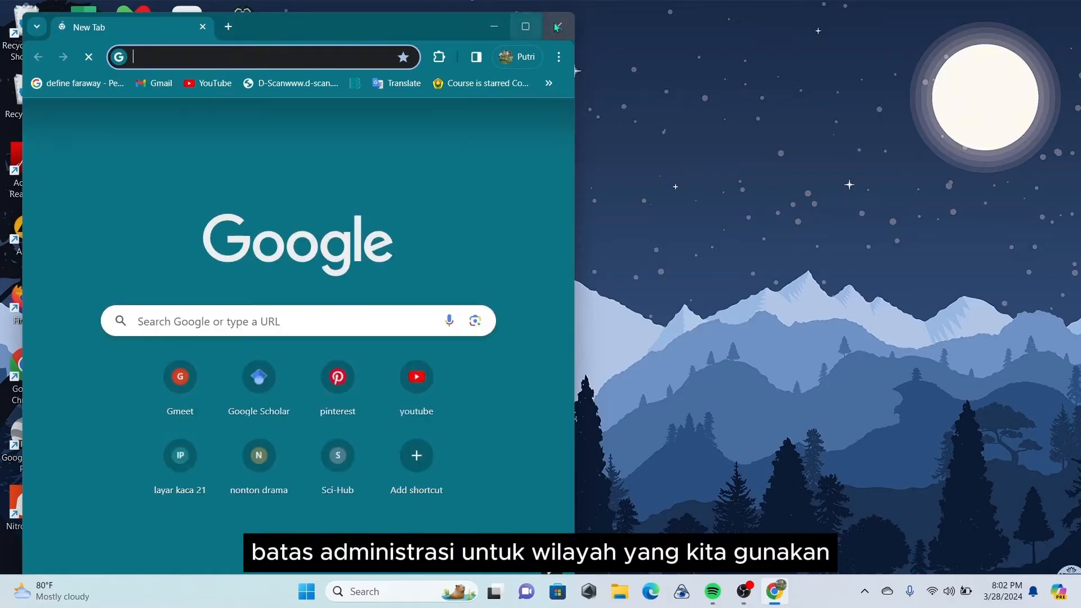
left_click(526, 26)
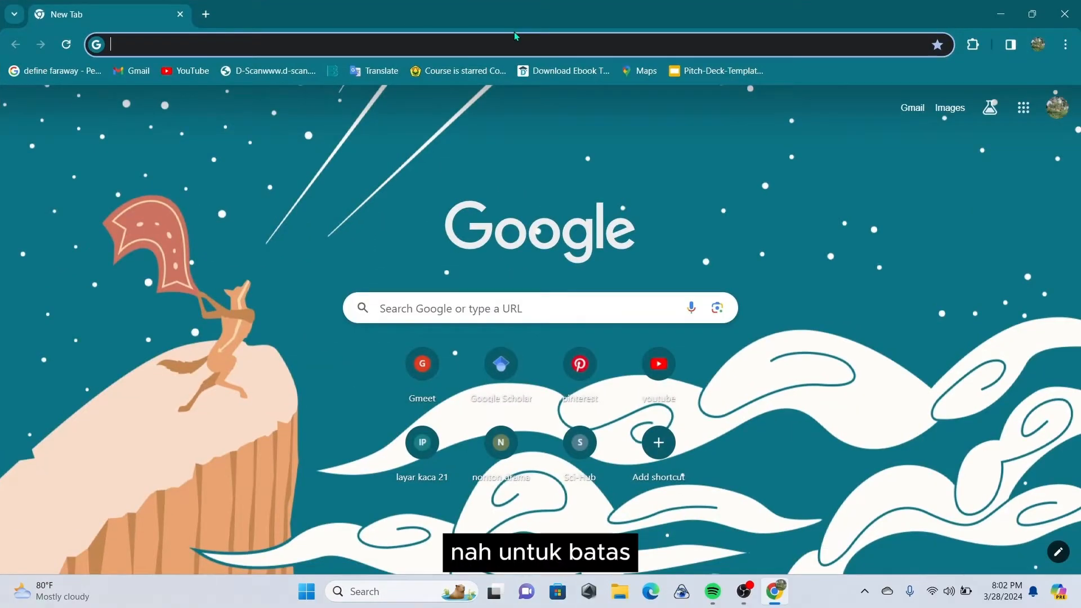
type("lapak")
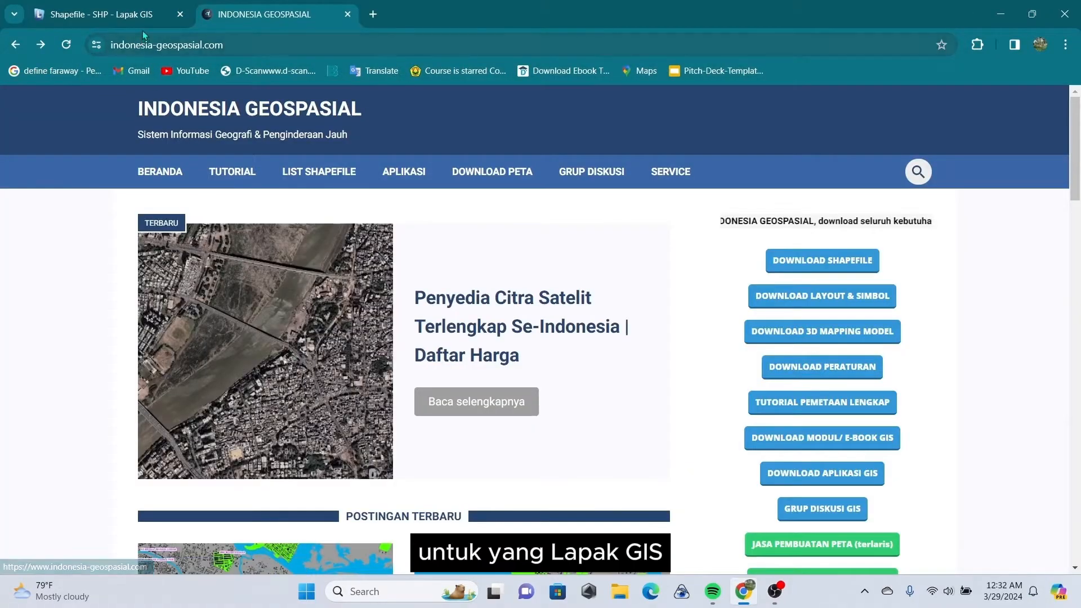
key("ctrl+shift+Tab")
scroll(147, 186, "down", 14)
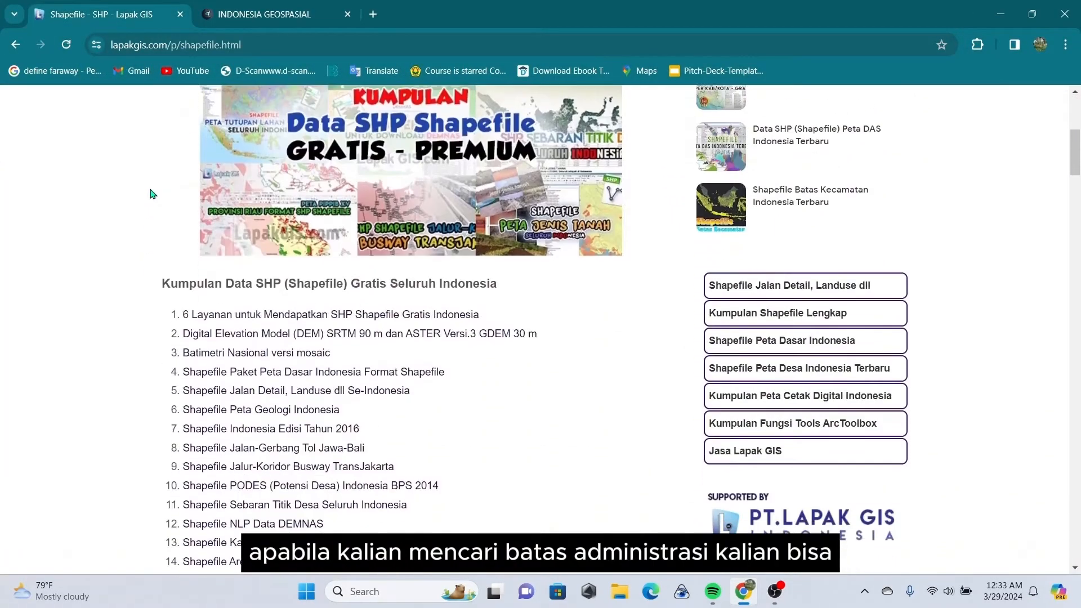
scroll(155, 203, "down", 6)
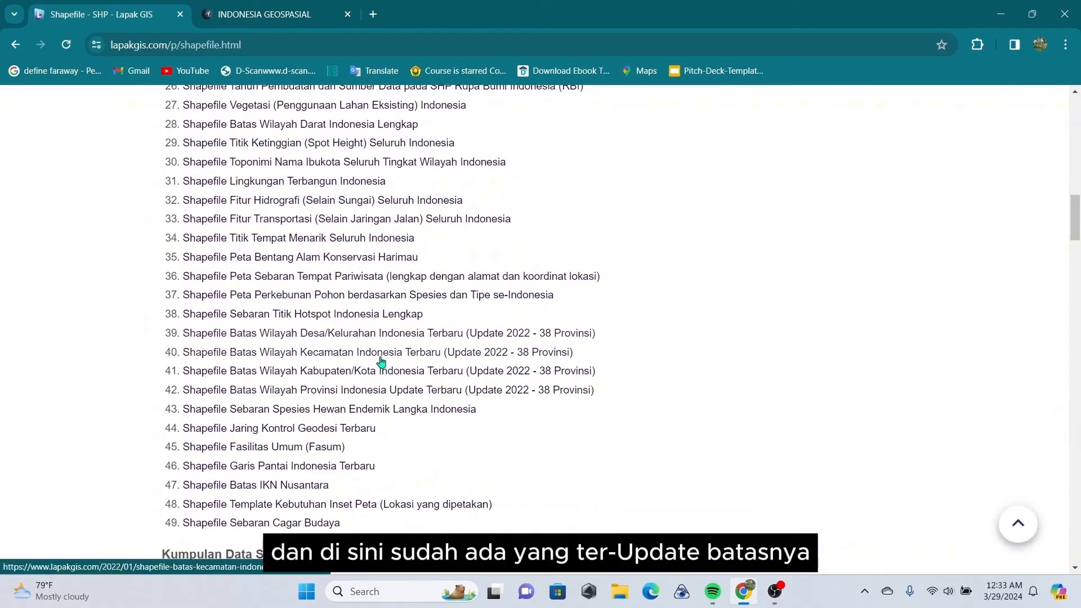
left_click(285, 394)
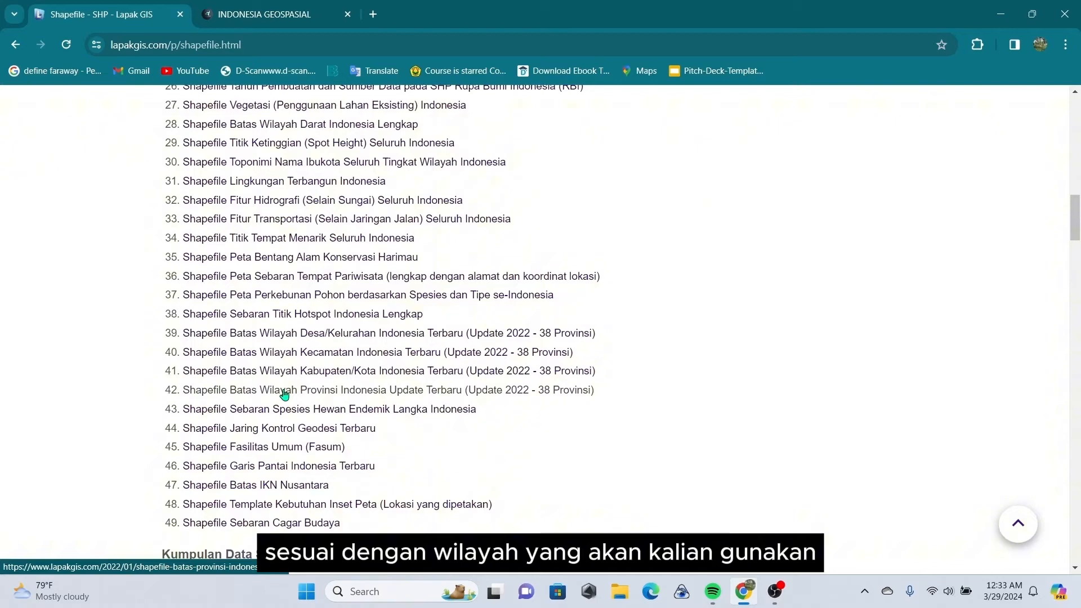
- Search the web for CHIRPS in a new tab and open the Climate Hazards Center's CHIRPS rainfall page
left_click(373, 14)
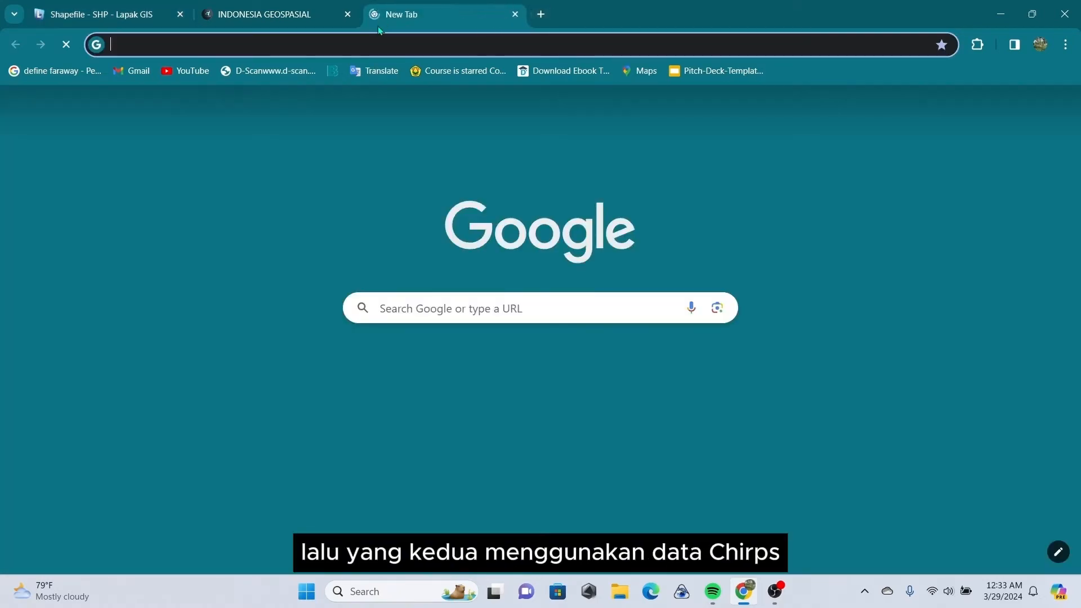
type("CH")
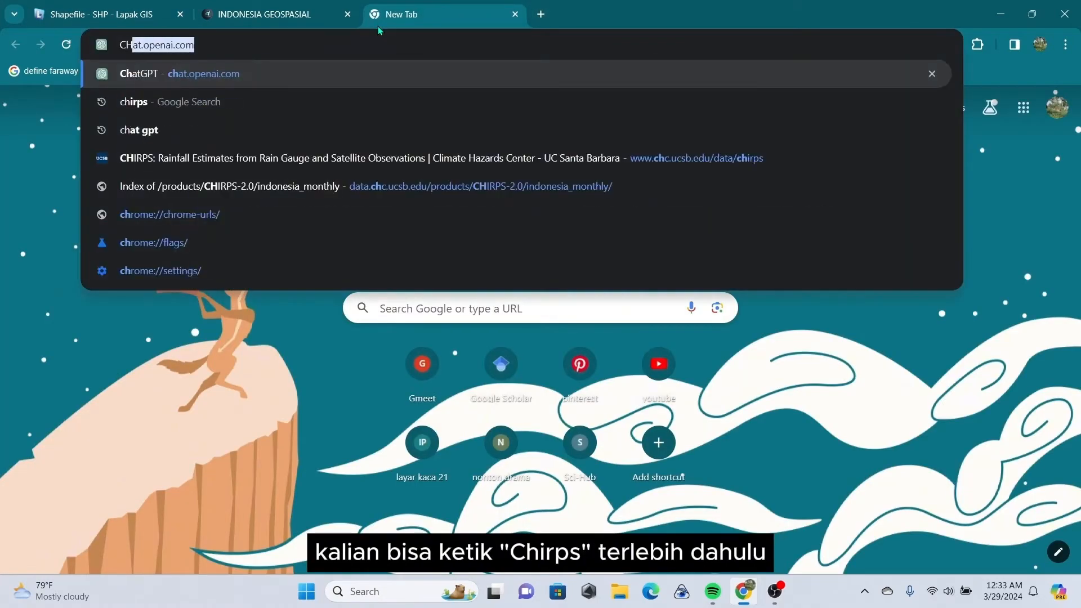
type("IRPS")
key("Return")
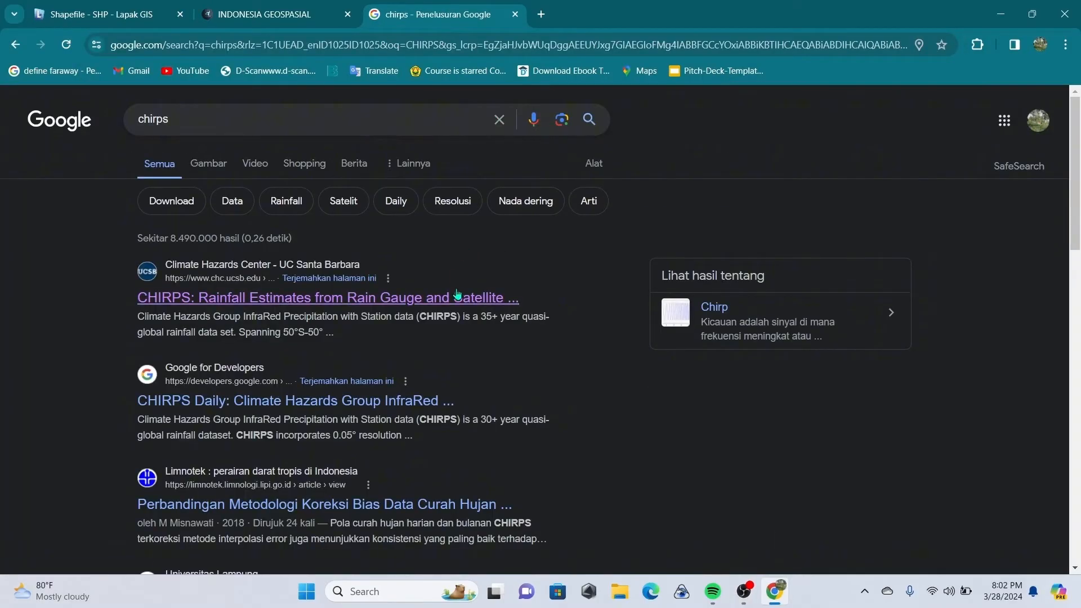
left_click(490, 297)
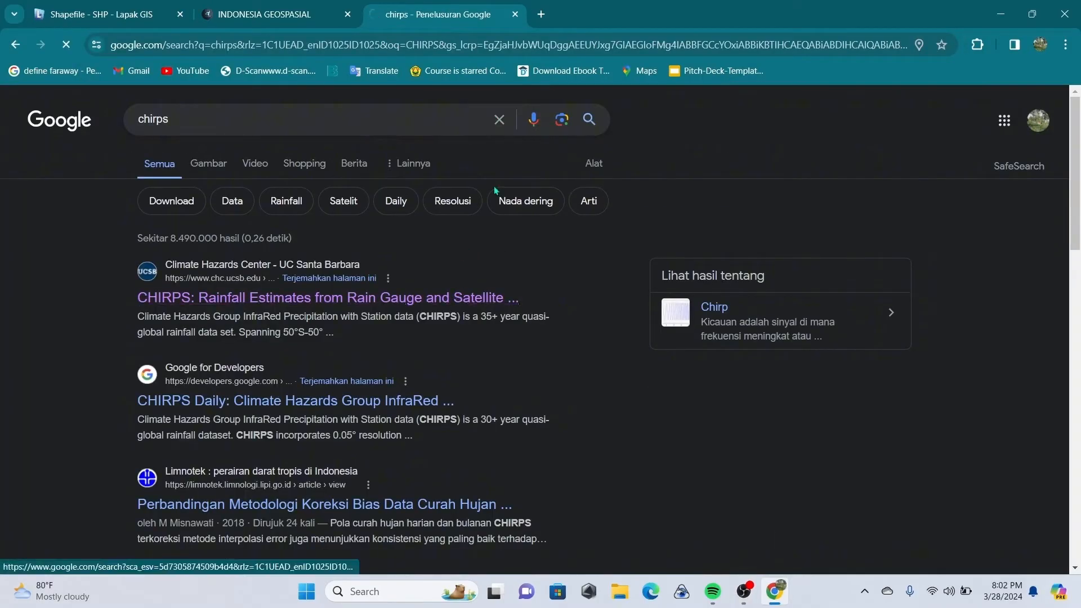
- Open the CHIRPS-2.0 product directory from the Access CHIRPS links
scroll(440, 263, "down", 5)
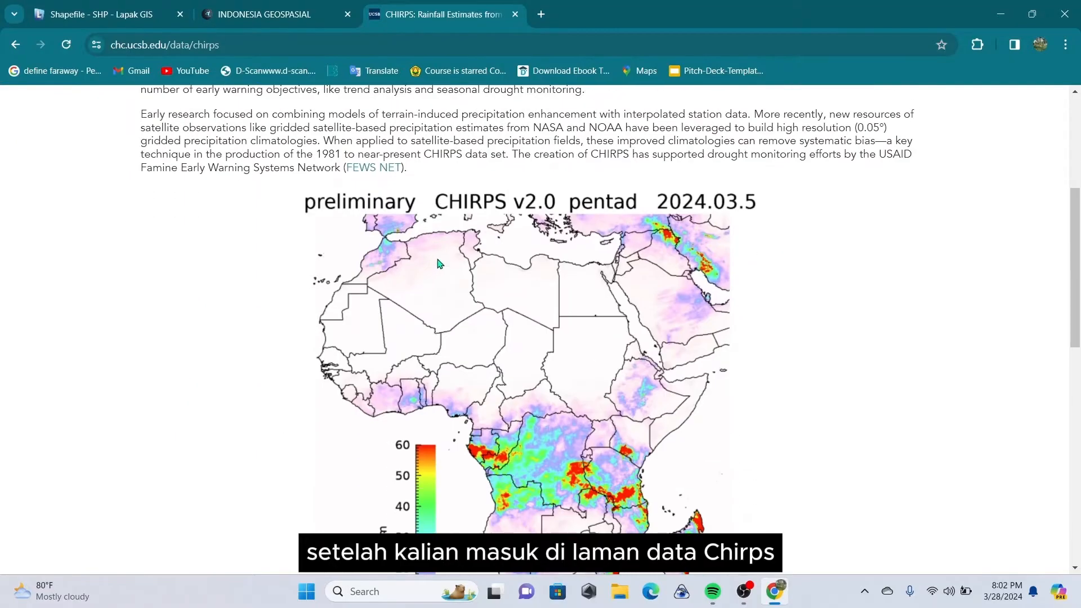
scroll(440, 263, "down", 6)
scroll(434, 258, "down", 5)
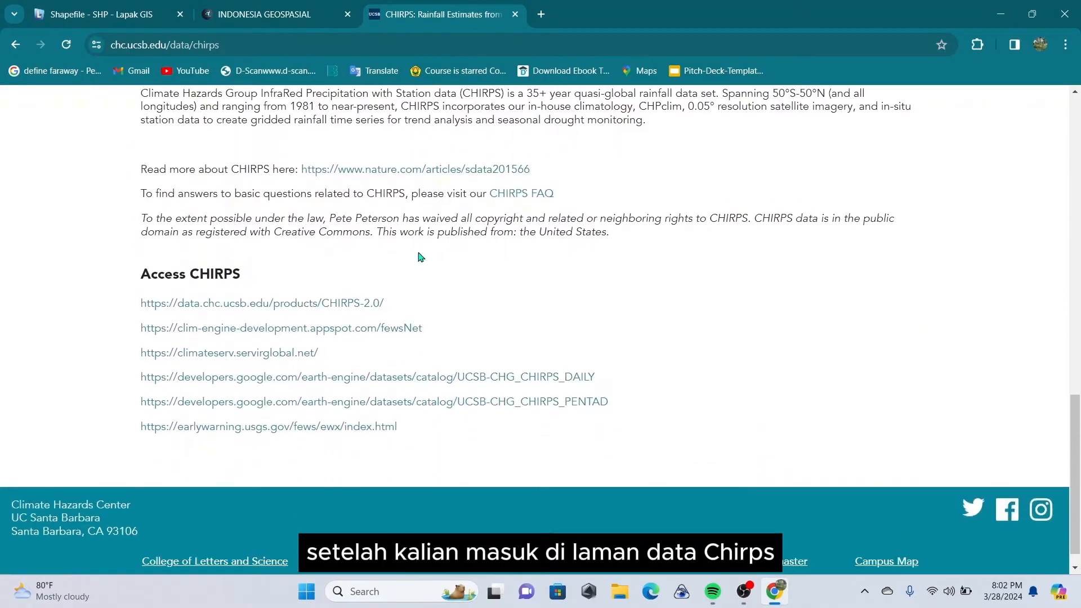
left_click(237, 307)
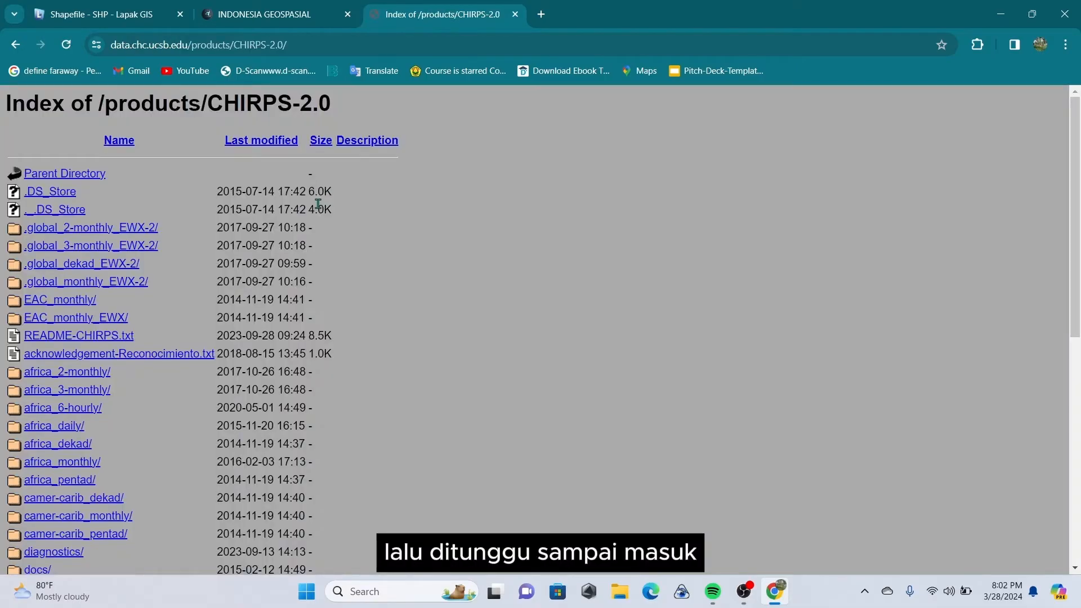
- Open the bils folder inside the indonesia_monthly directory
scroll(318, 204, "down", 8)
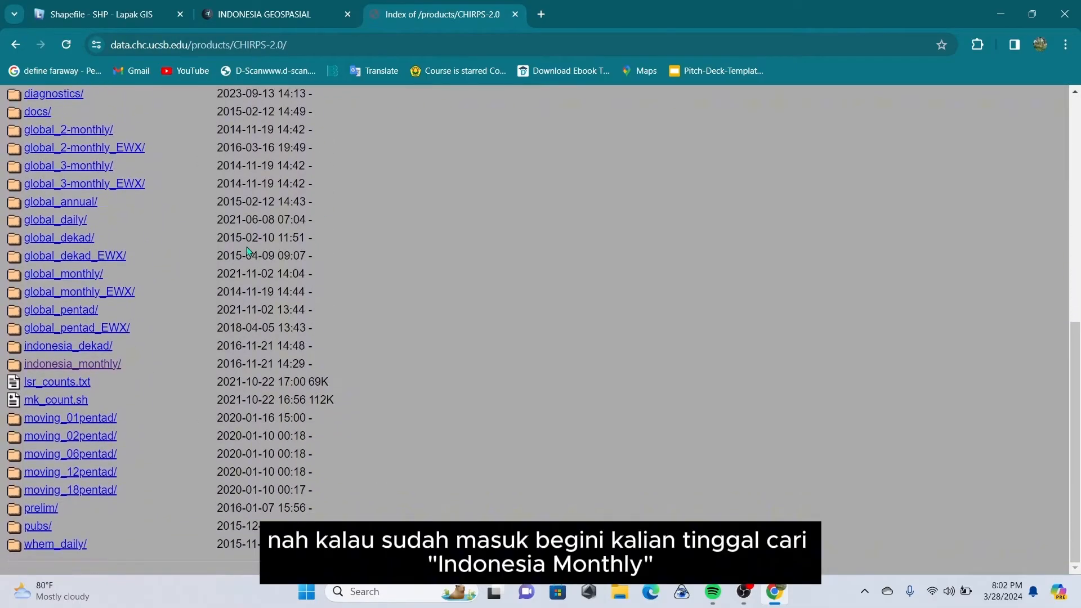
left_click(108, 364)
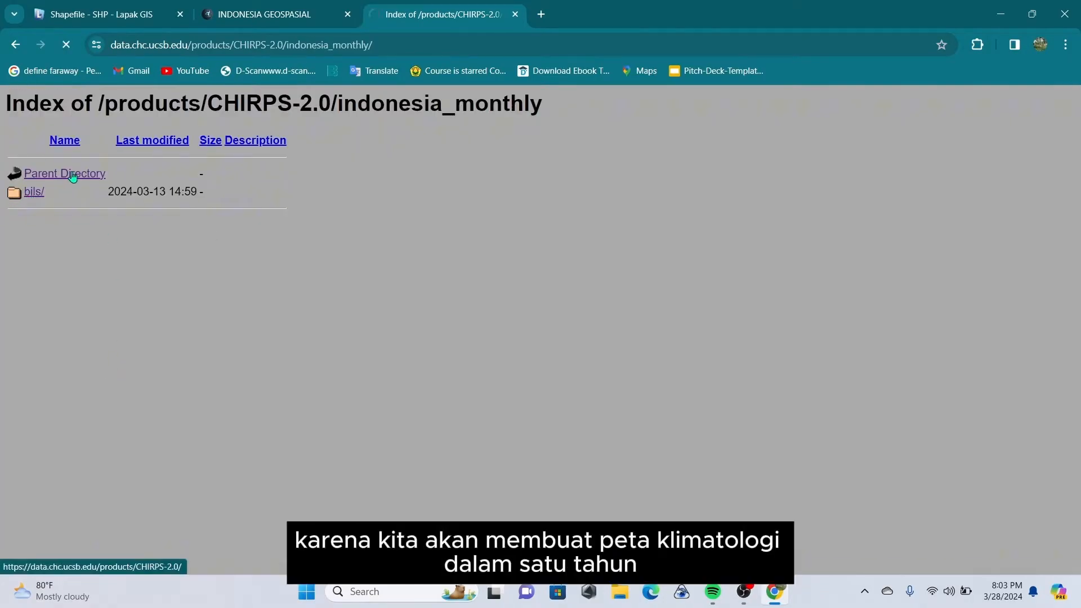
left_click(32, 193)
- Download the December 2022 monthly rainfall archive, v2p0chirps202212.tar.gz
scroll(266, 187, "down", 4)
scroll(265, 187, "down", 17)
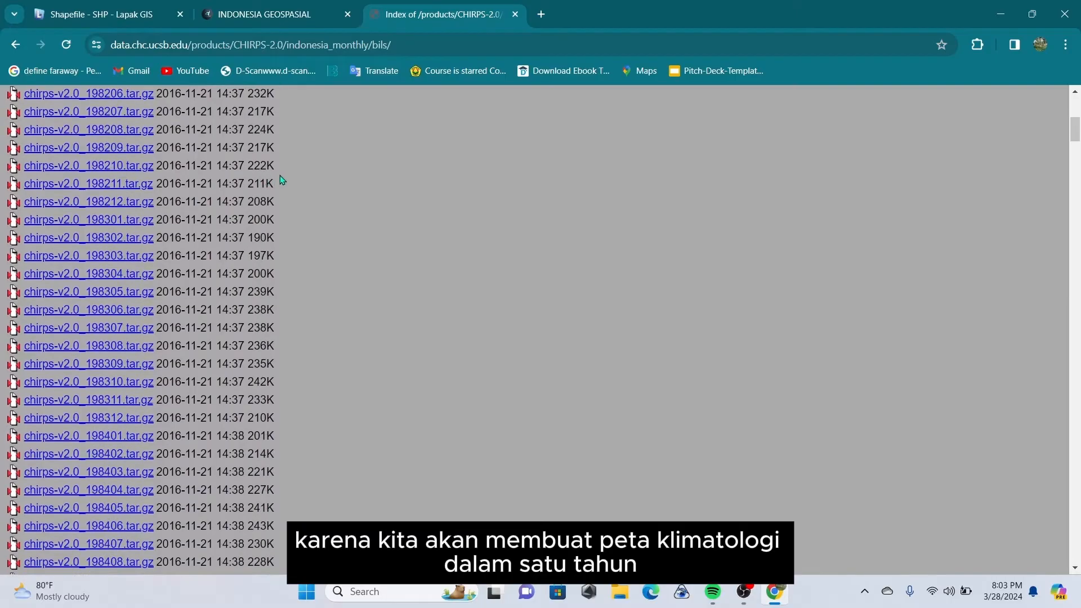
scroll(298, 175, "down", 5)
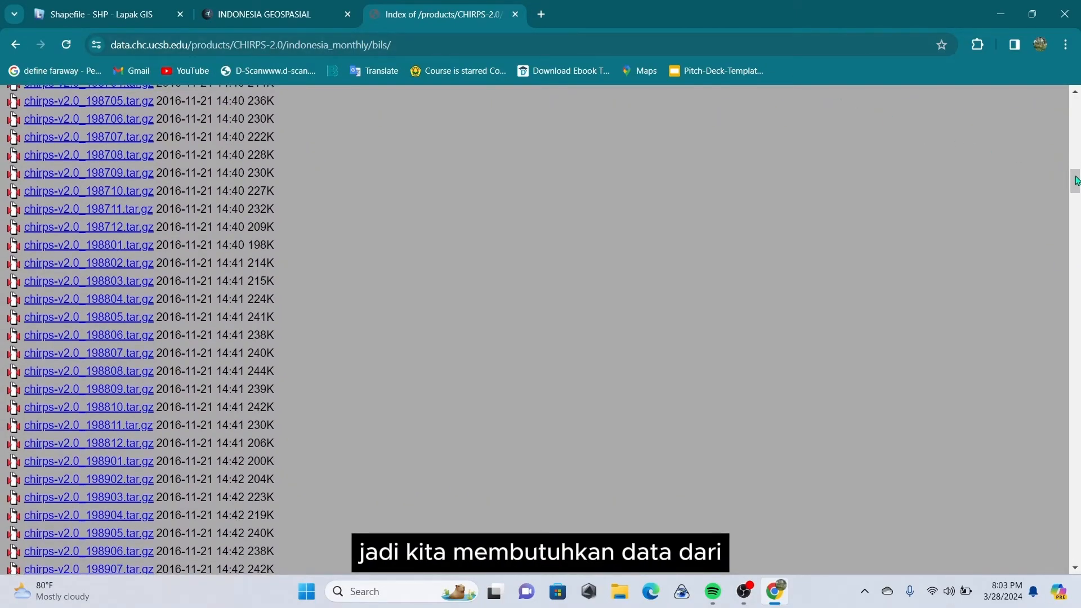
left_click_drag(1076, 180, 1077, 522)
scroll(444, 241, "down", 8)
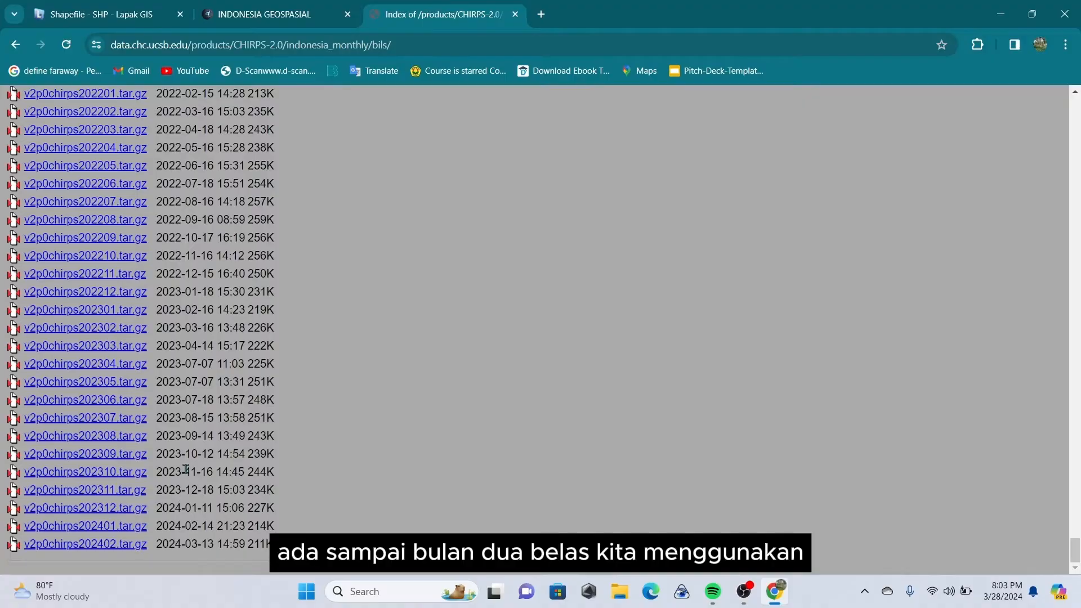
left_click(112, 296)
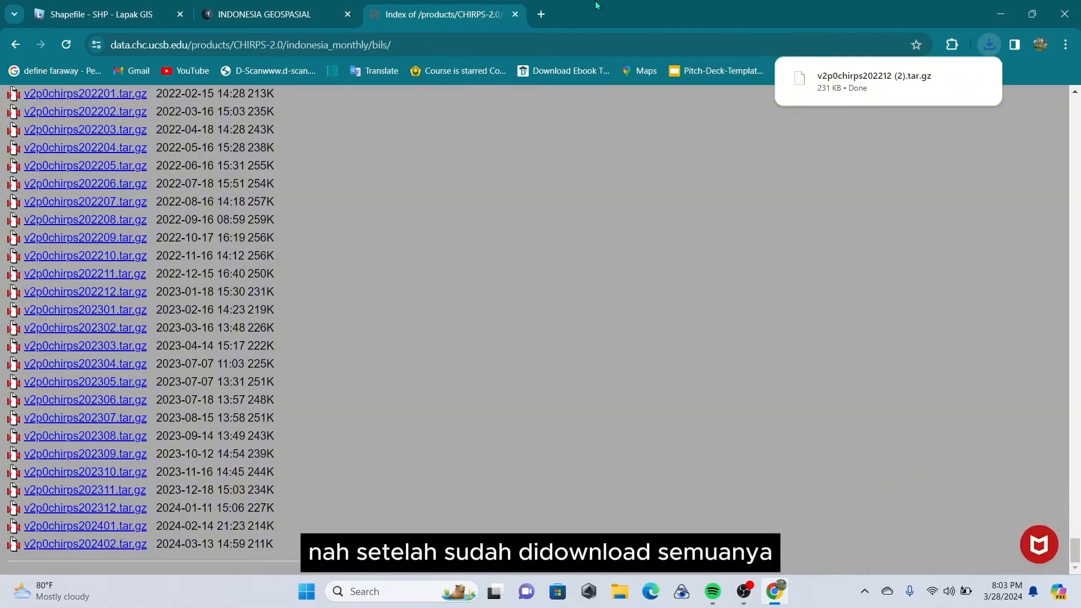
- Close the browser, launch ArcMap 10.8 and dismiss the Getting Started dialog to work in a blank map
left_click(1064, 13)
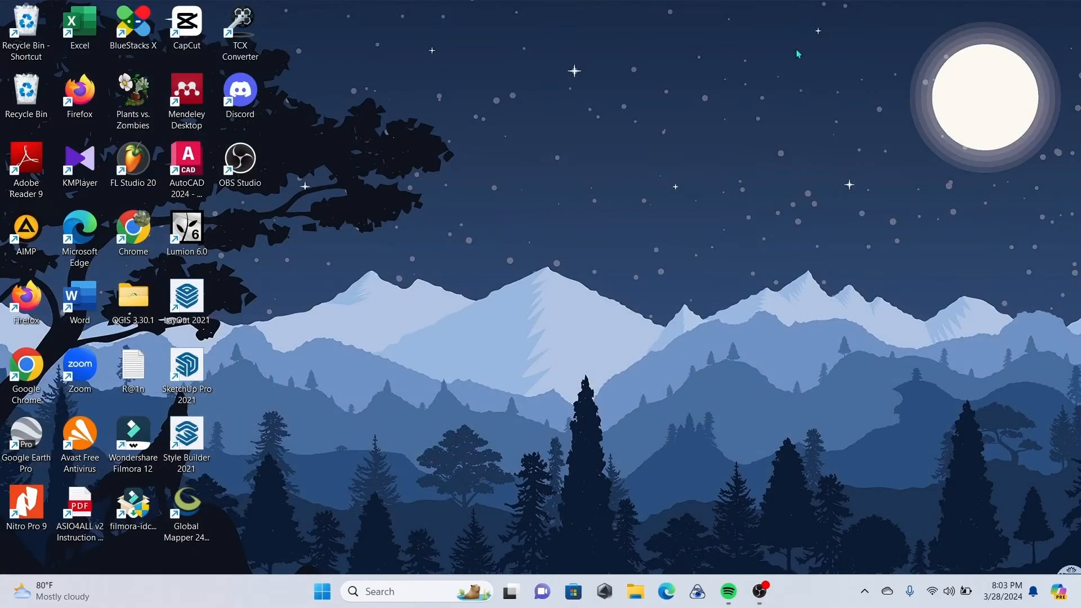
left_click(443, 585)
type("arca")
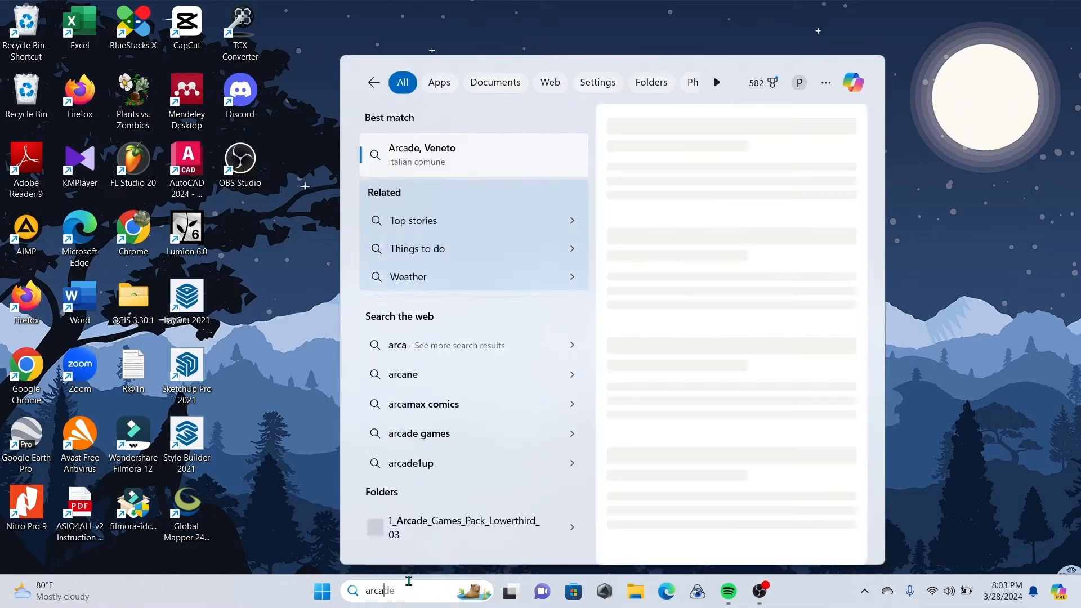
type("map")
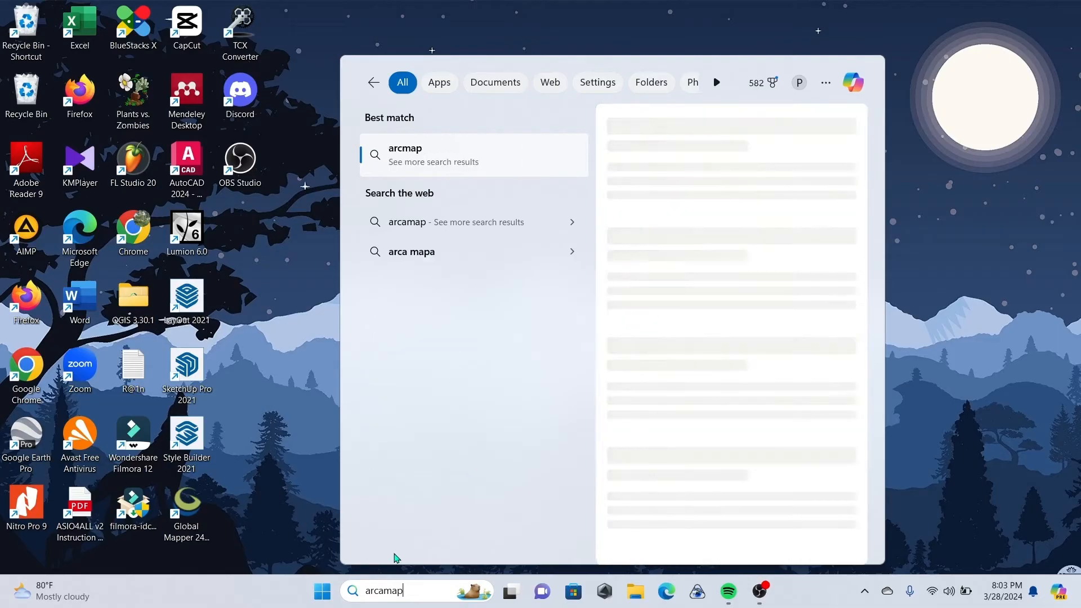
left_click(384, 590)
key("BackSpace")
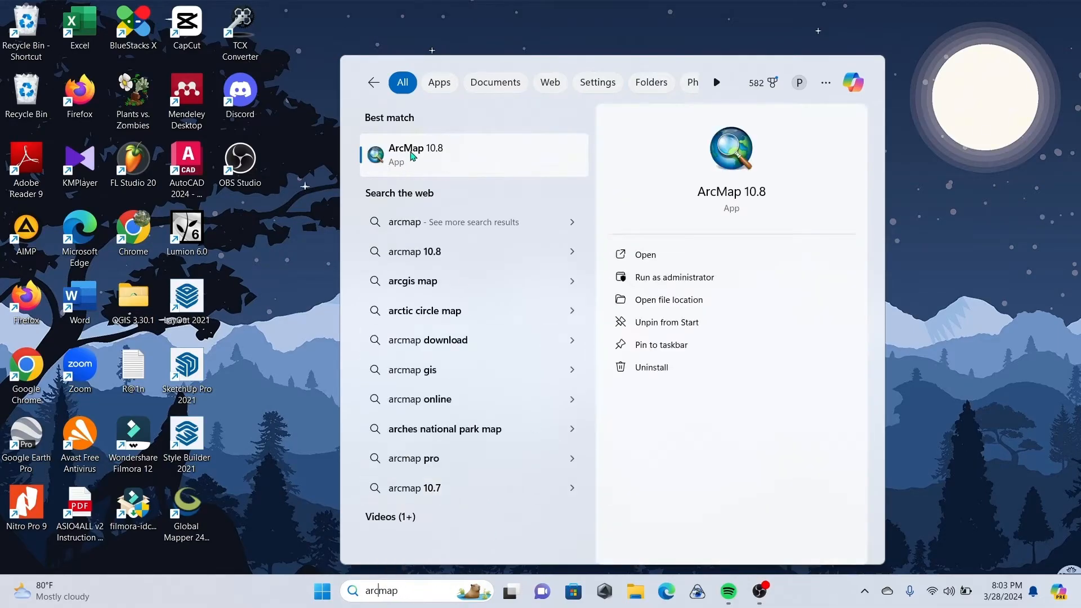
left_click(412, 152)
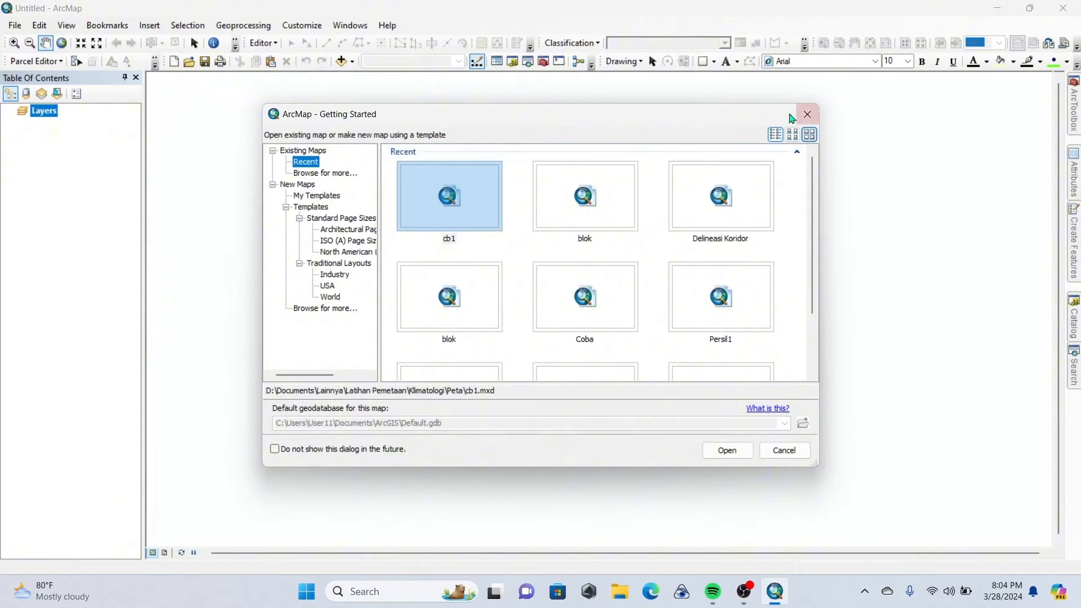
left_click(807, 114)
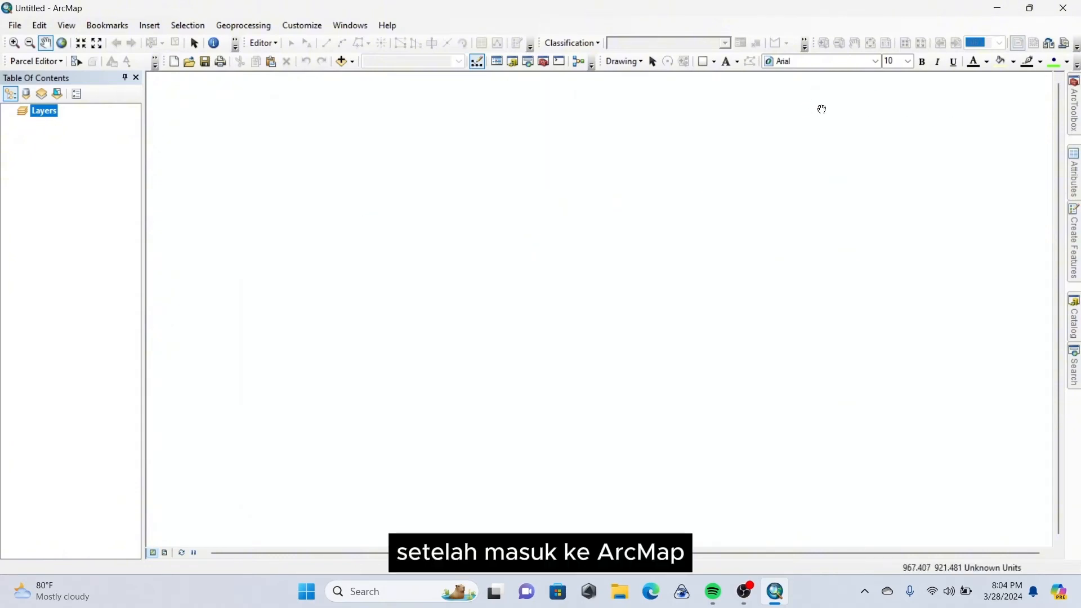
- Add all twelve monthly rasters, v2p0chirps202301.bil to v2p0chirps202312.bil, from the CHIRPS 2023 folder and accept the spatial reference warning
left_click(341, 62)
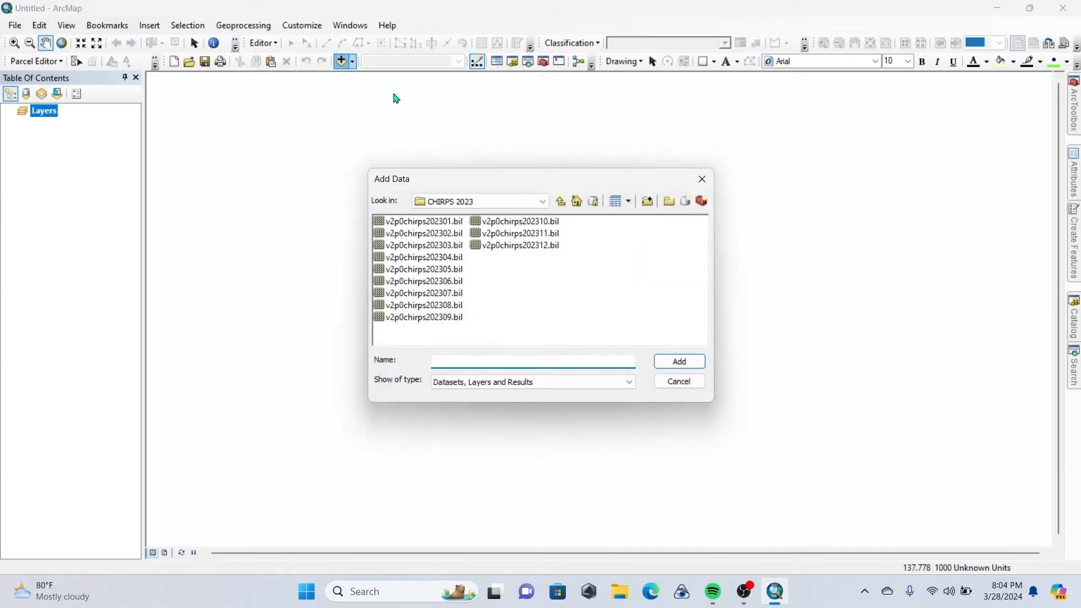
left_click_drag(619, 343, 379, 218)
left_click(669, 362)
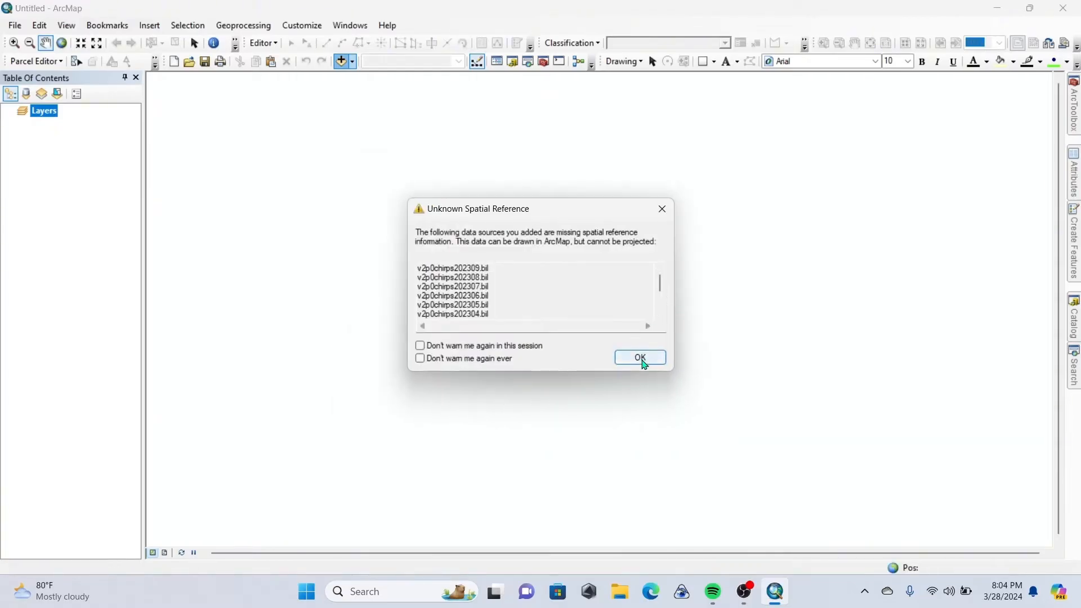
left_click(640, 357)
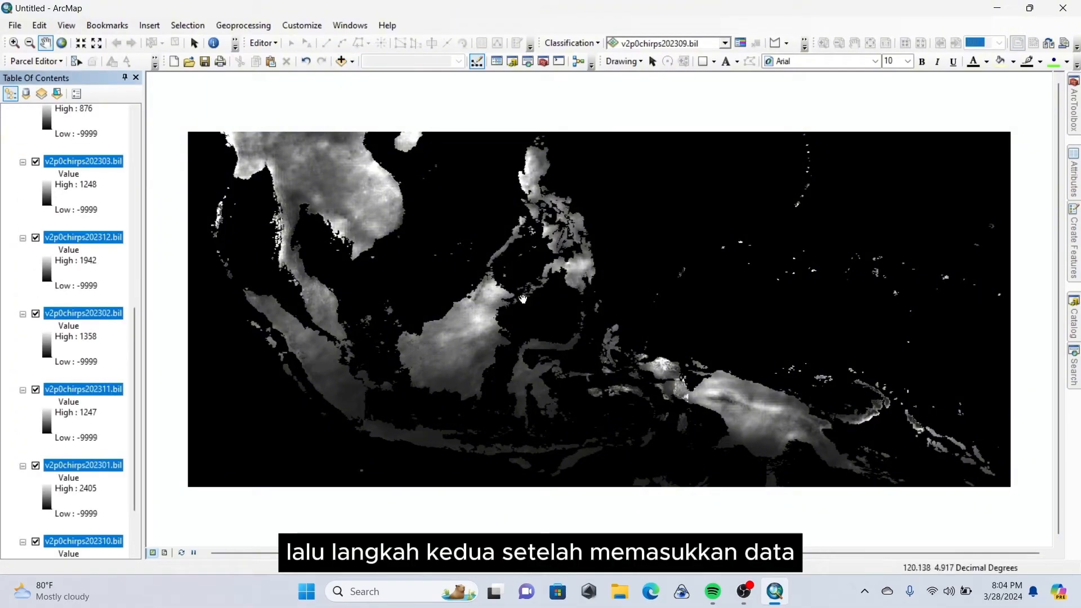
- Collapse the legends of all CHIRPS raster layers except v2p0chirps202309.bil
scroll(126, 362, "down", 3)
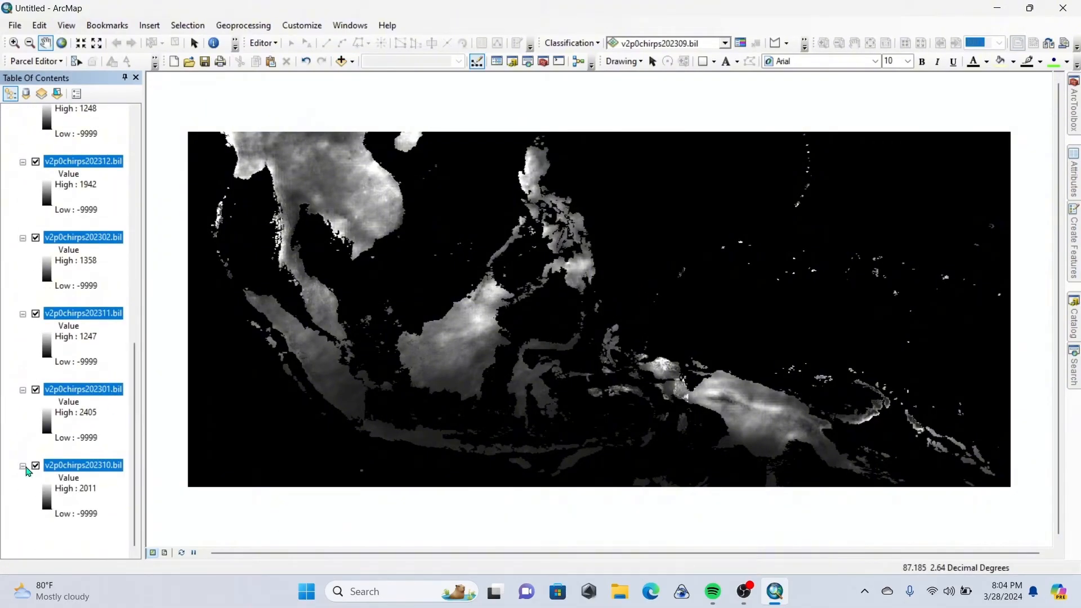
left_click(23, 466)
left_click(24, 454)
left_click(24, 441)
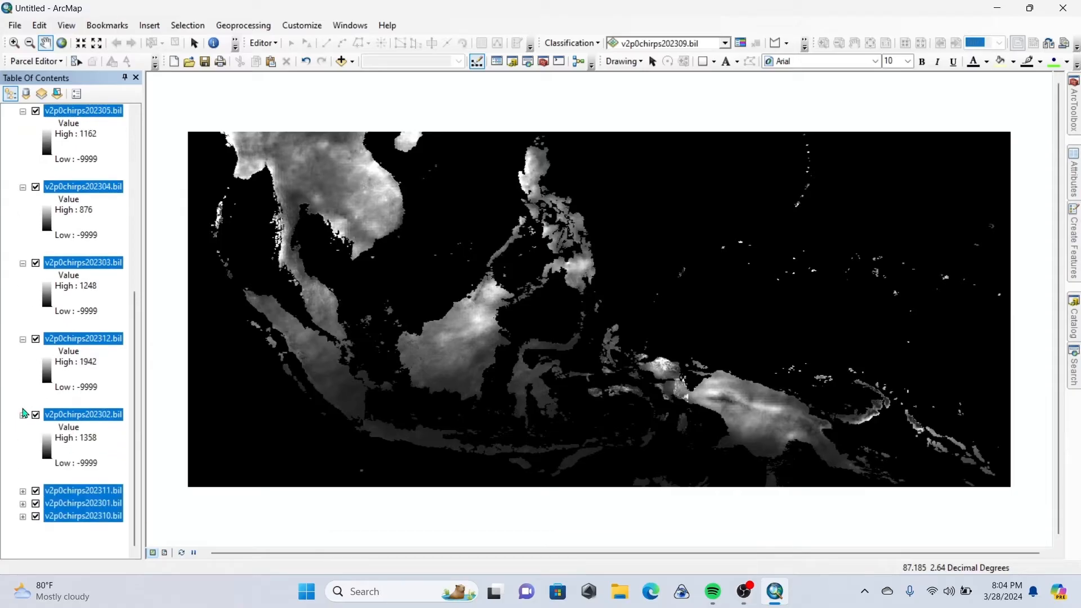
left_click(23, 427)
left_click(23, 340)
left_click(23, 415)
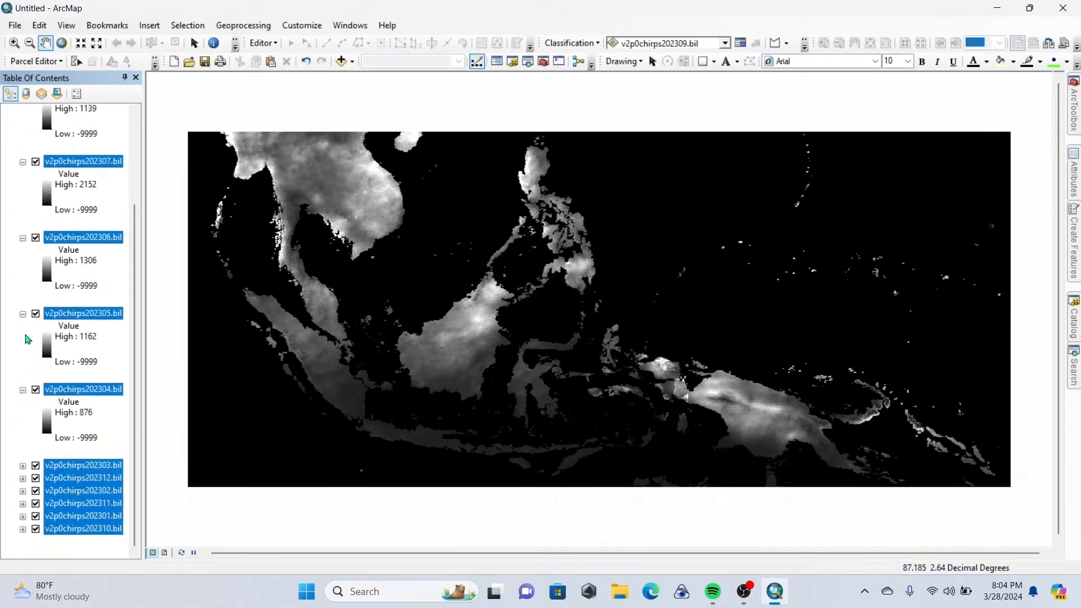
left_click(23, 388)
left_click(23, 376)
left_click(23, 276)
left_click(23, 289)
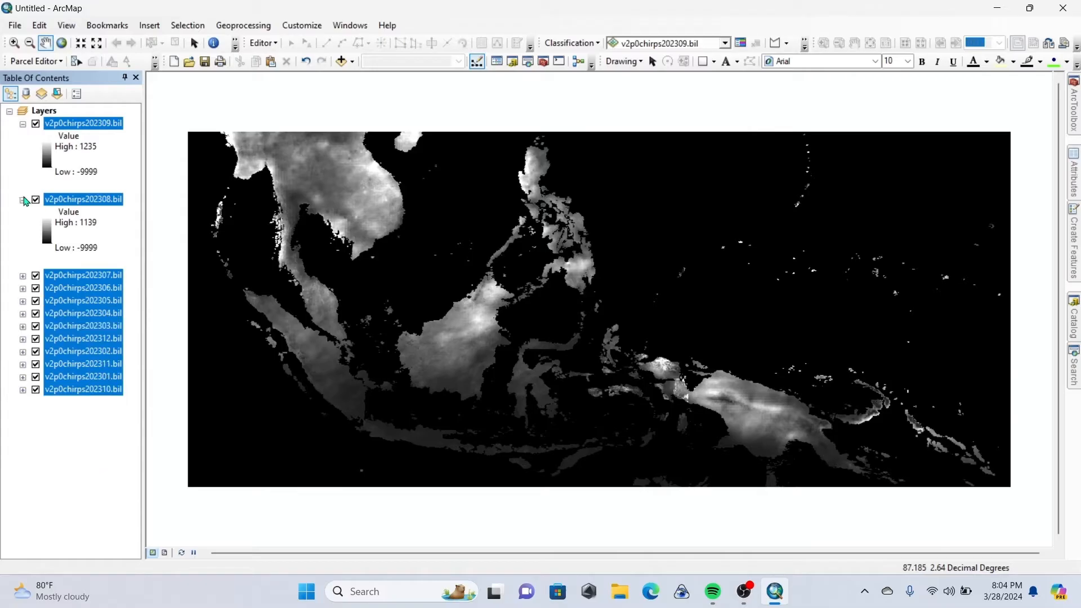
left_click(23, 200)
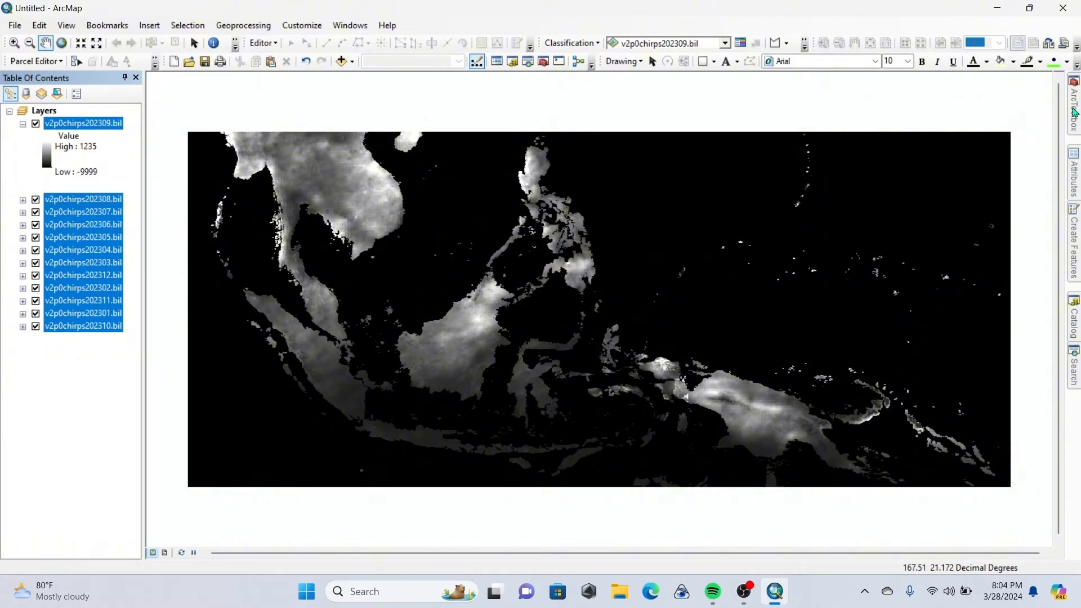
- Open the Cell Statistics tool from the Spatial Analyst Local toolset and add all twelve monthly CHIRPS rasters as inputs
left_click(1077, 106)
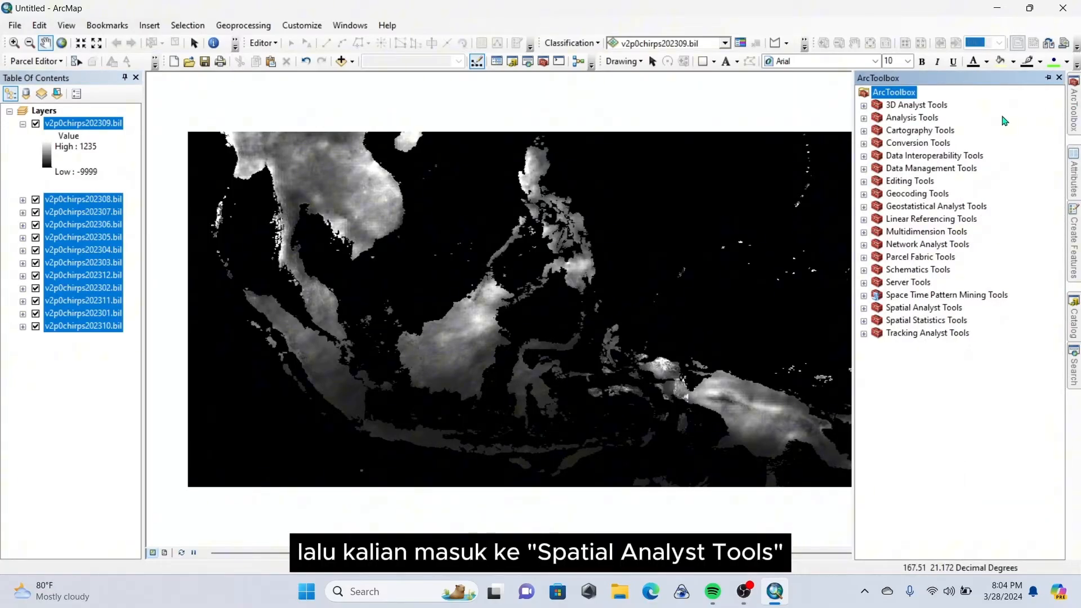
left_click(864, 321)
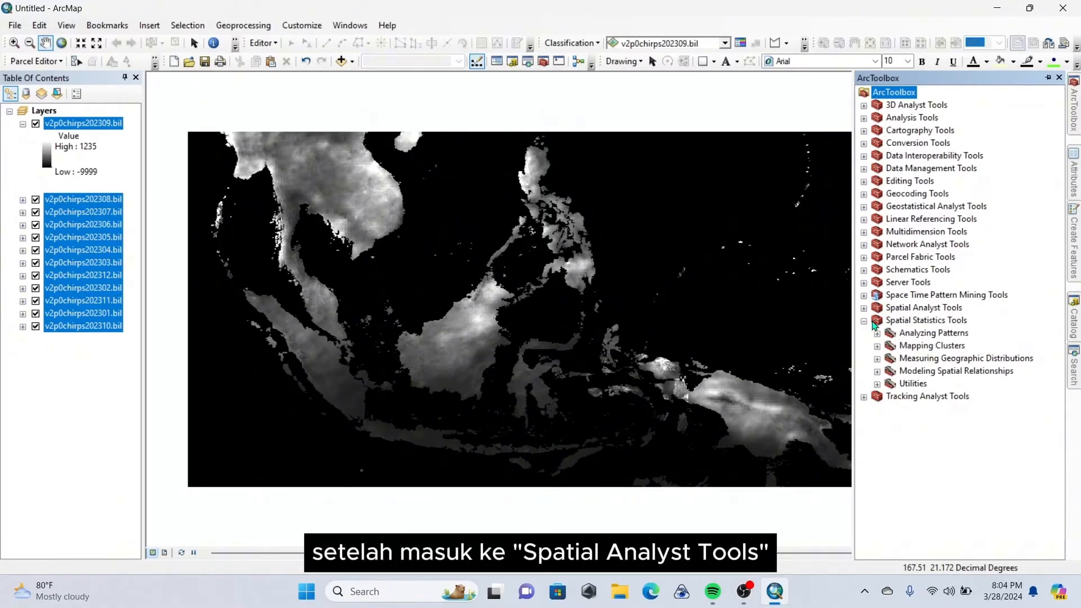
left_click(865, 321)
left_click(864, 308)
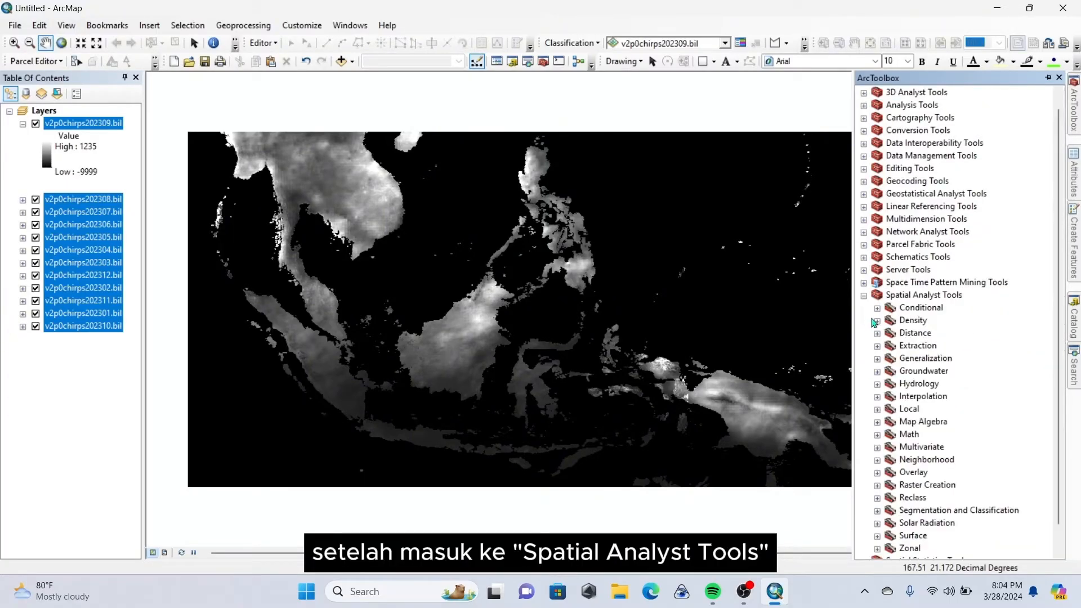
left_click(877, 409)
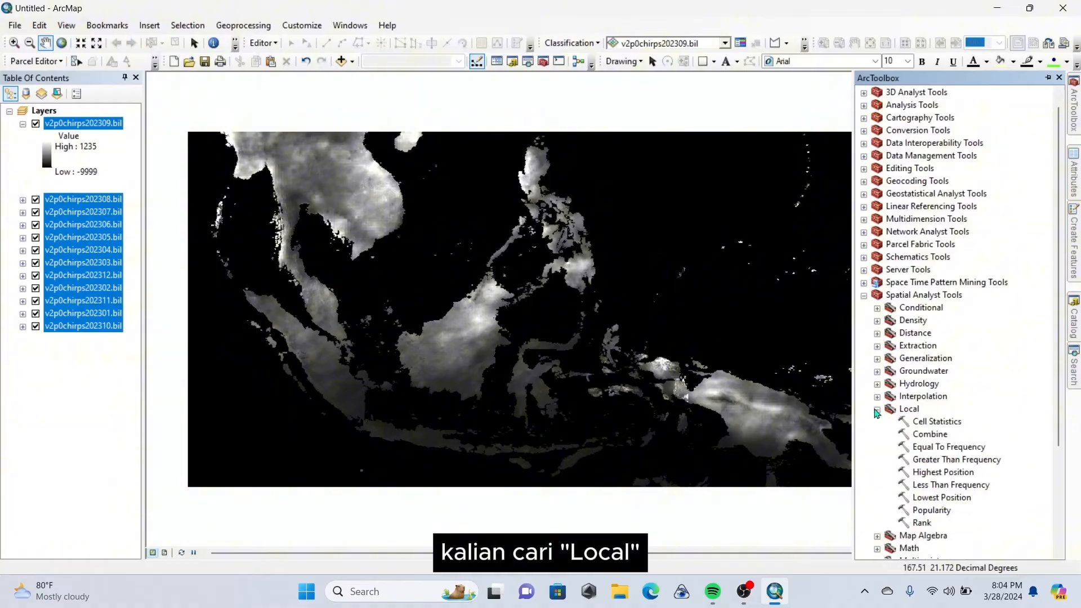
left_click(924, 421)
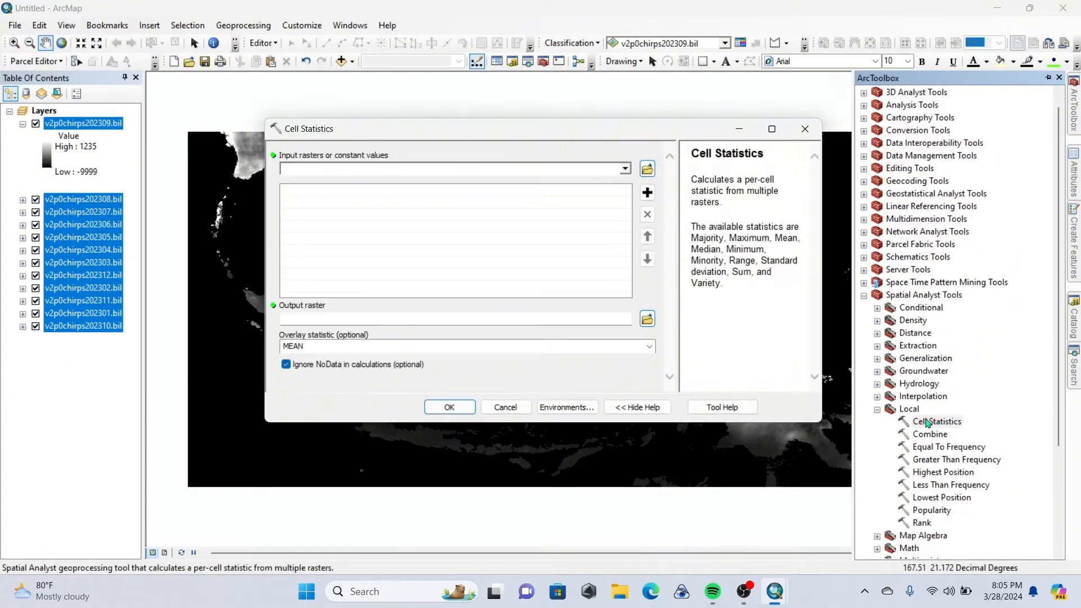
left_click_drag(114, 125, 365, 170)
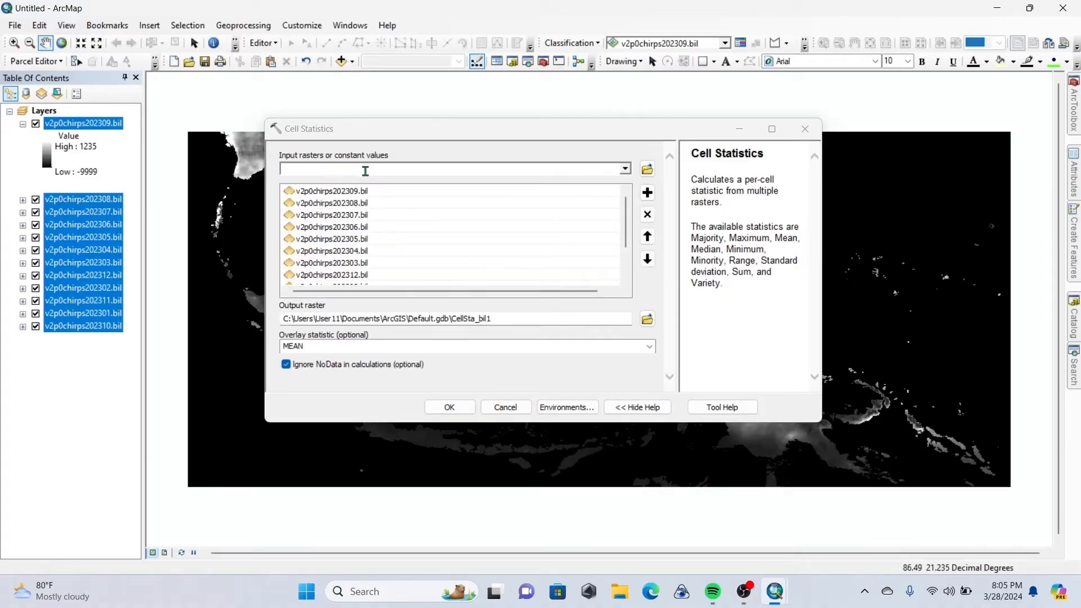
- Set the Cell Statistics output raster to Klima in the D:\Documents\Lainnya\Lat. Pemetaan\SHP folder
left_click(647, 319)
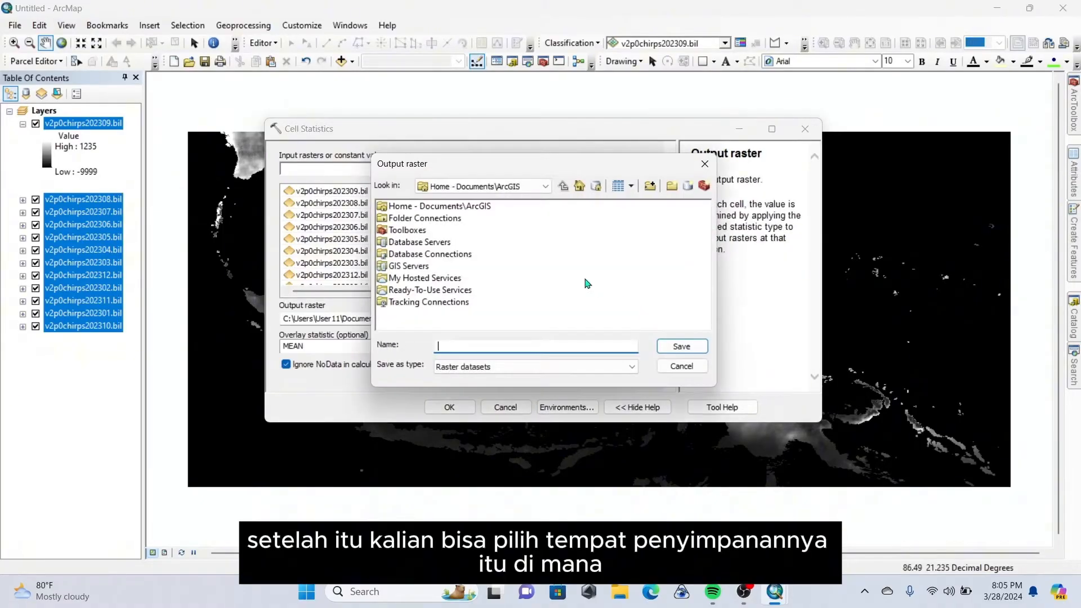
left_click(497, 189)
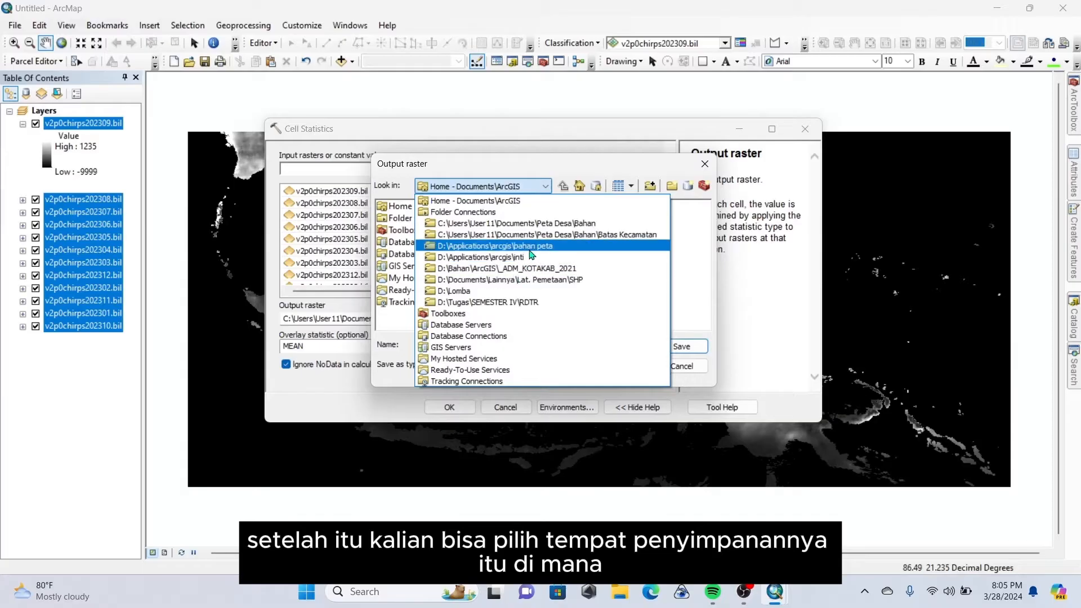
left_click(553, 282)
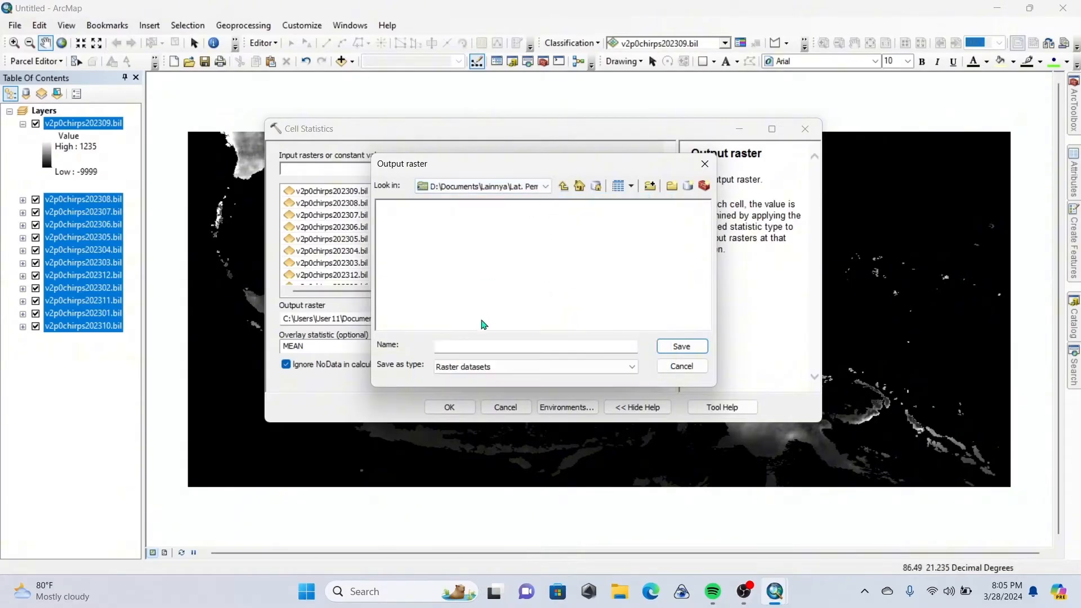
left_click(482, 346)
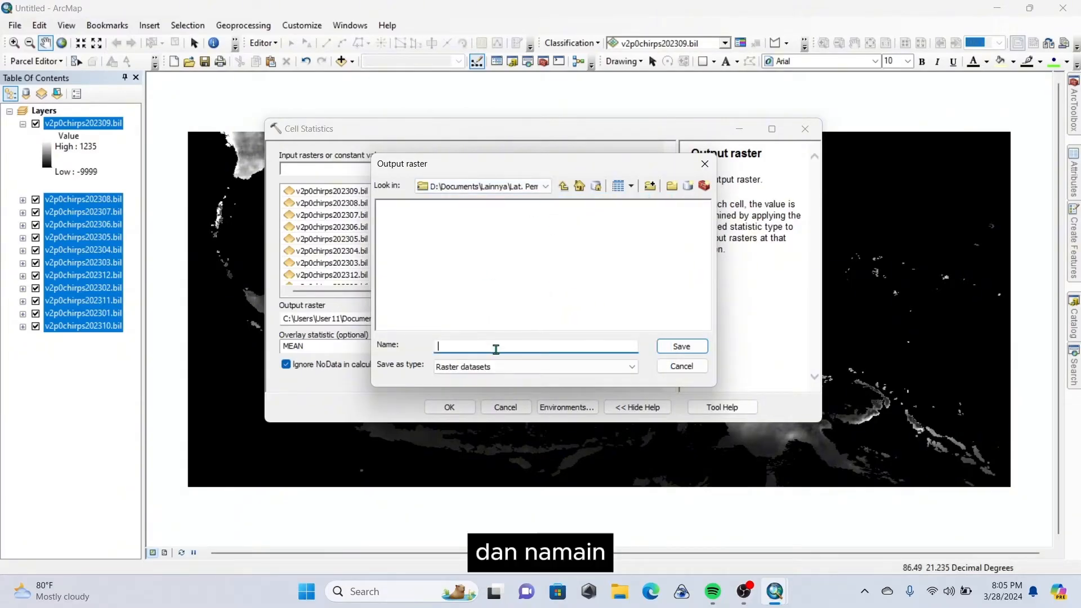
type("Klima")
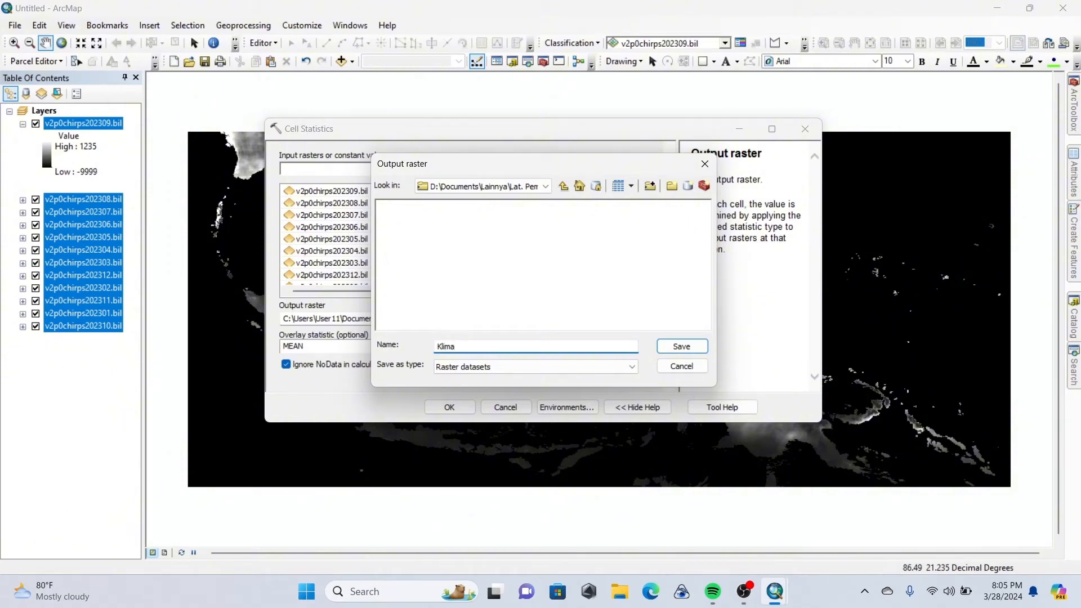
left_click(679, 344)
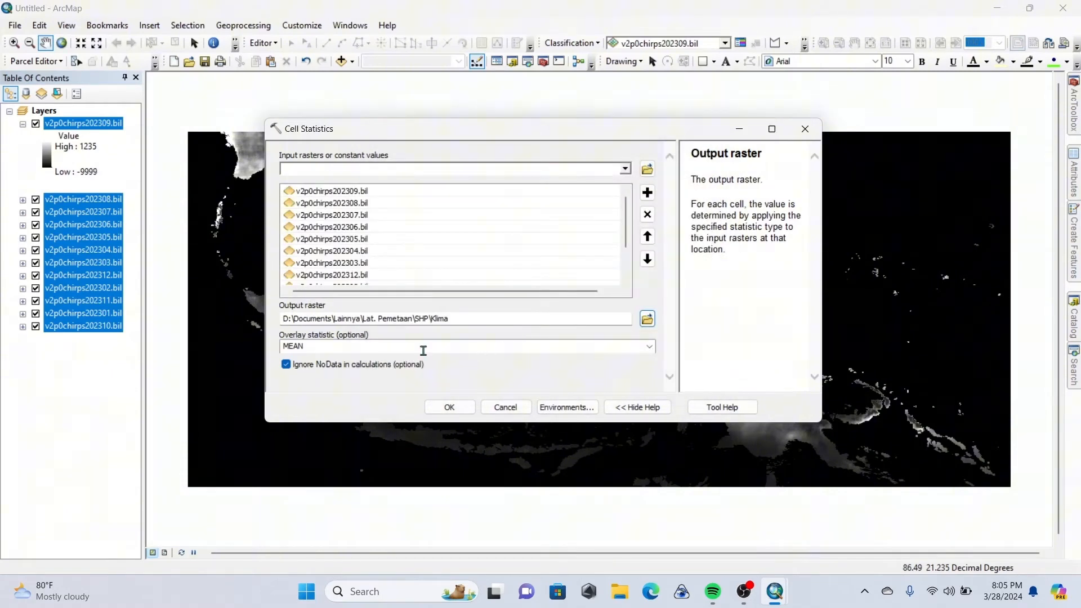
- Set the overlay statistic to SUM and run Cell Statistics
left_click(649, 346)
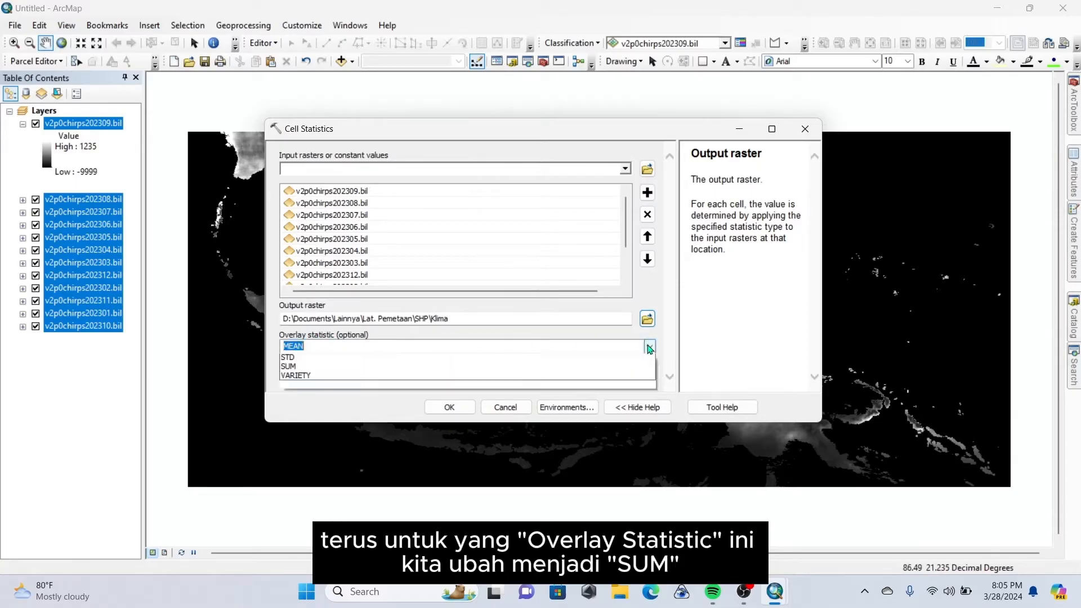
left_click(311, 433)
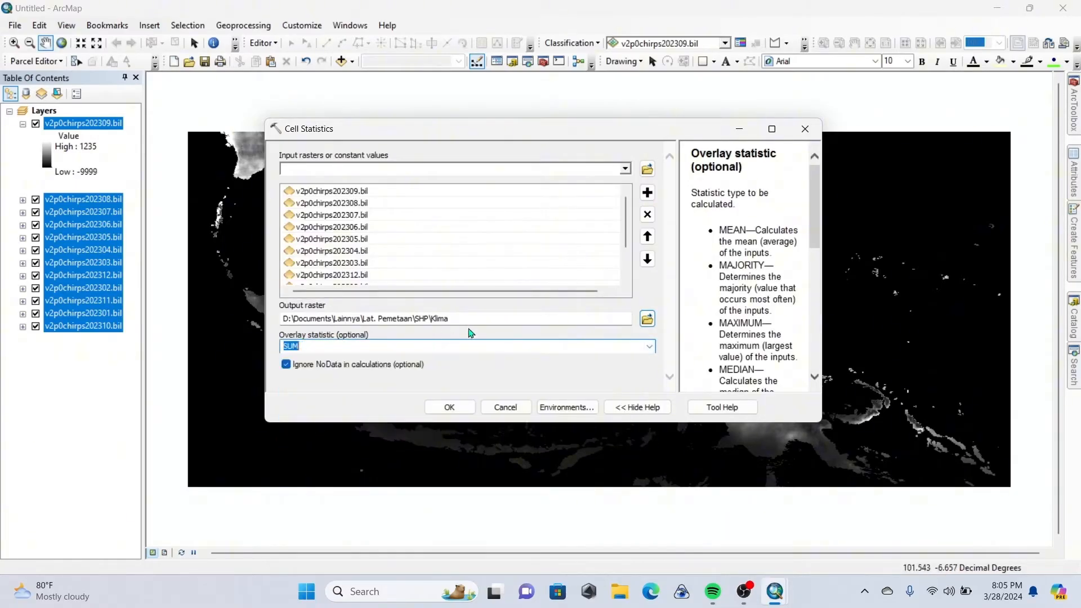
left_click(449, 406)
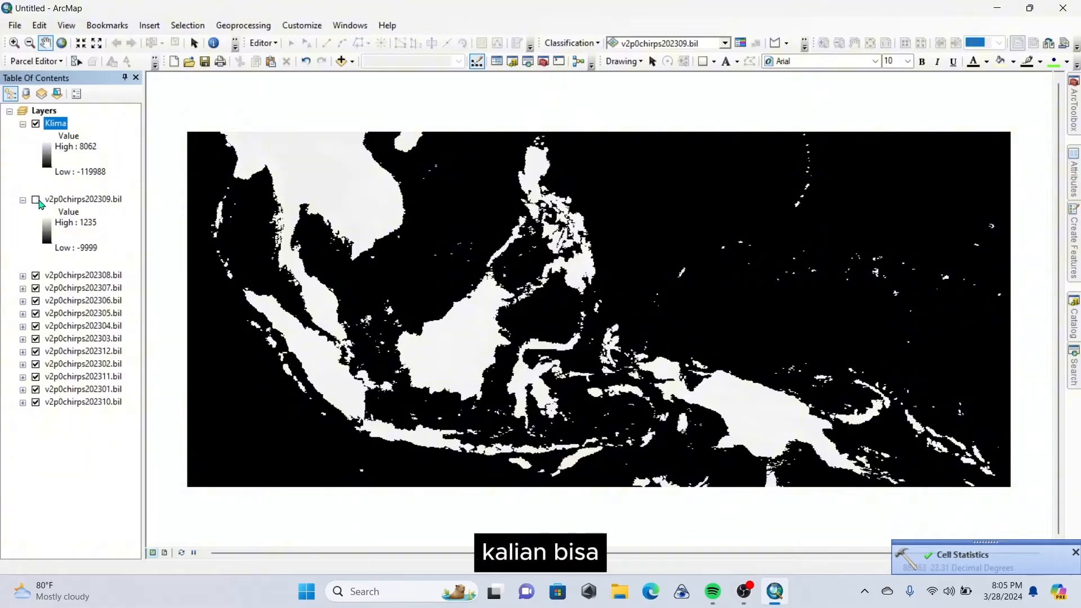
- Hide all the monthly CHIRPS raster layers, leaving only Klima displayed, and collapse the legend of v2p0chirps202309.bil
left_click(35, 276)
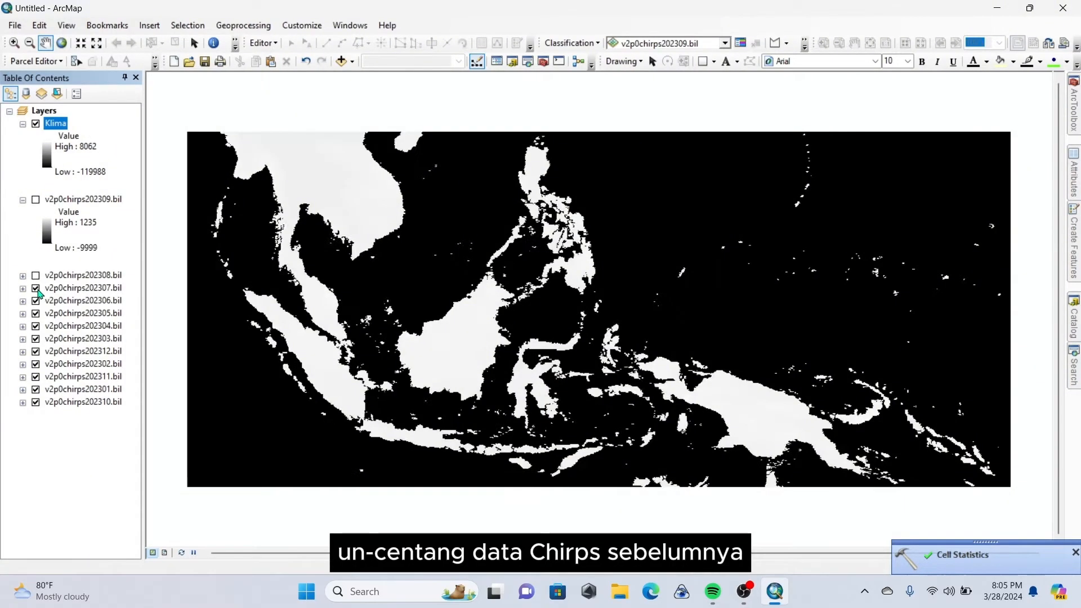
left_click(36, 287)
left_click(35, 300)
left_click(36, 313)
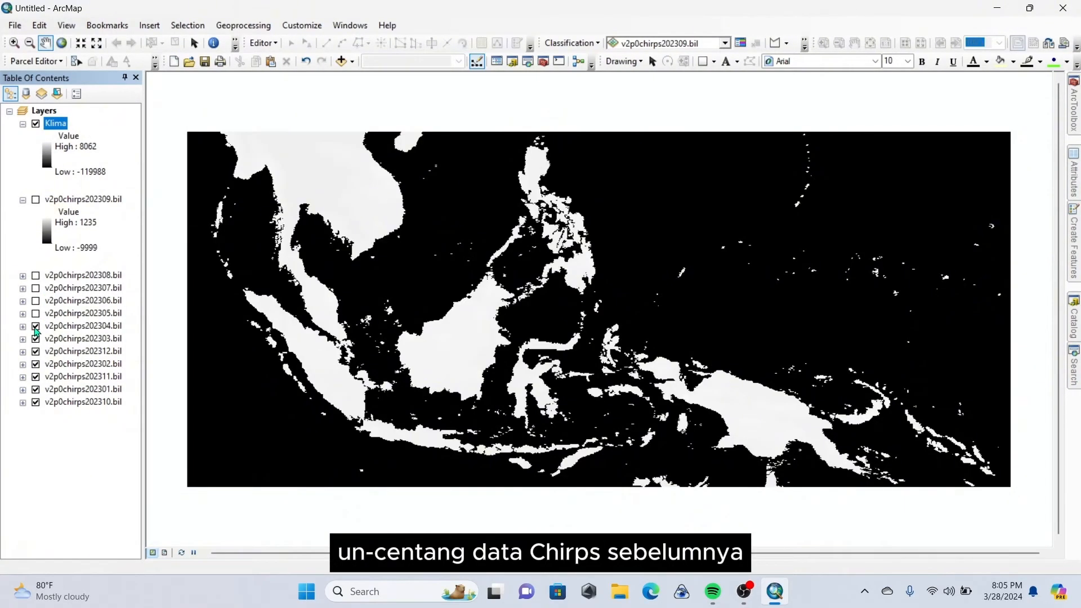
left_click(35, 326)
left_click(36, 338)
left_click(36, 351)
left_click(36, 364)
left_click(35, 377)
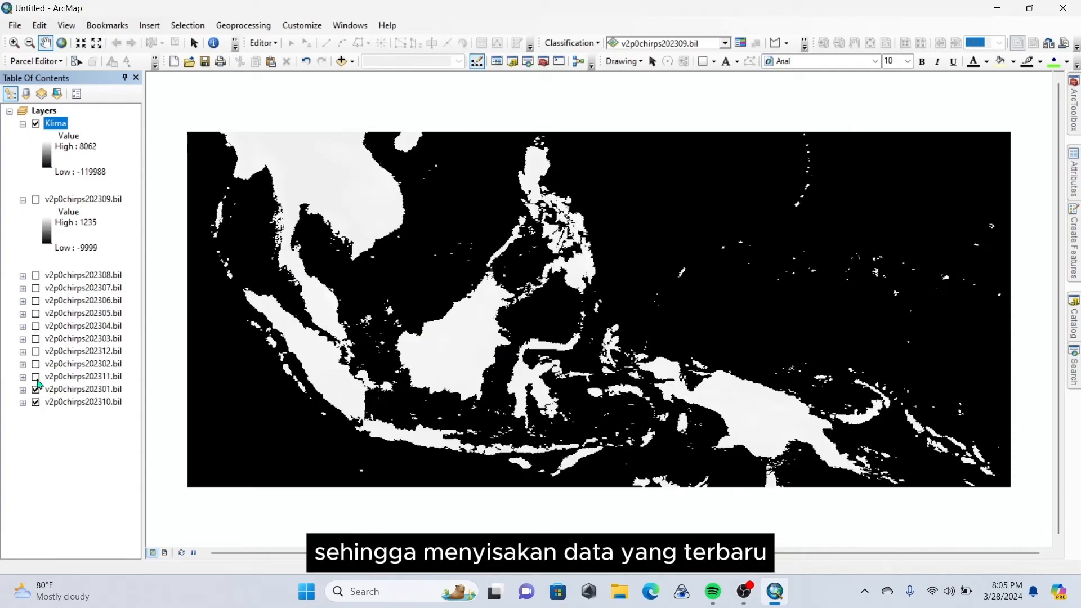
left_click(36, 402)
left_click(21, 205)
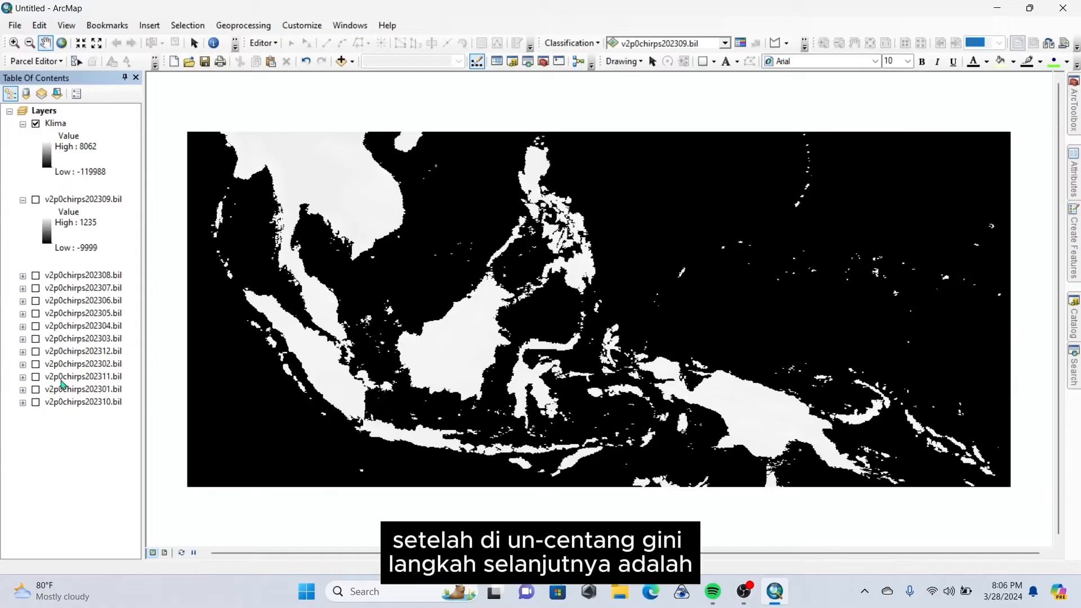
left_click(23, 200)
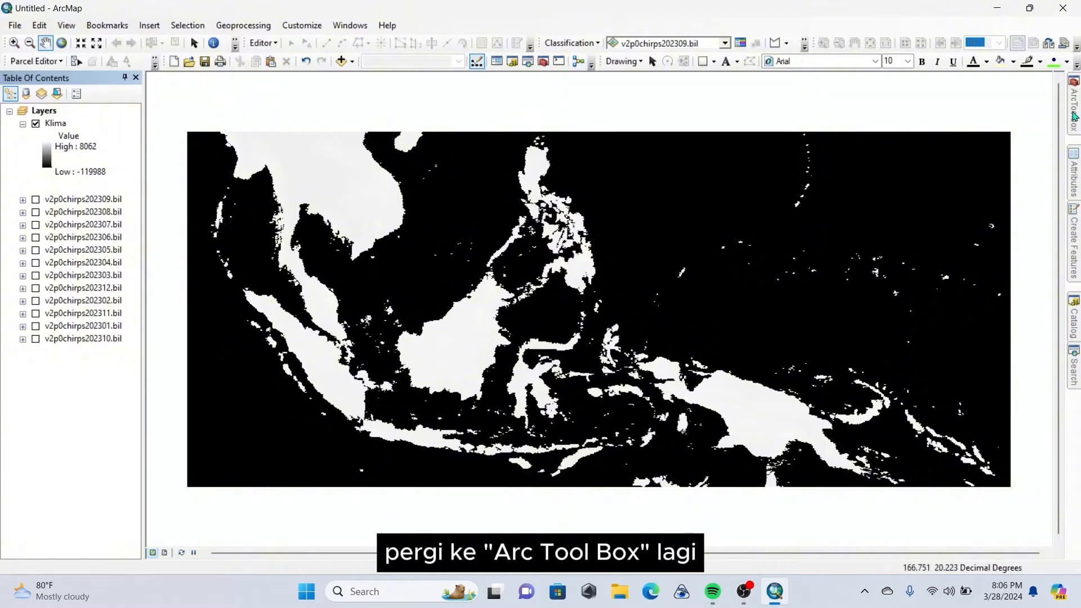
- Open Raster Calculator from the Spatial Analyst Map Algebra toolset and build the expression SetNull("Klima" < 0,"Klima")
left_click(1075, 116)
scroll(928, 305, "down", 1)
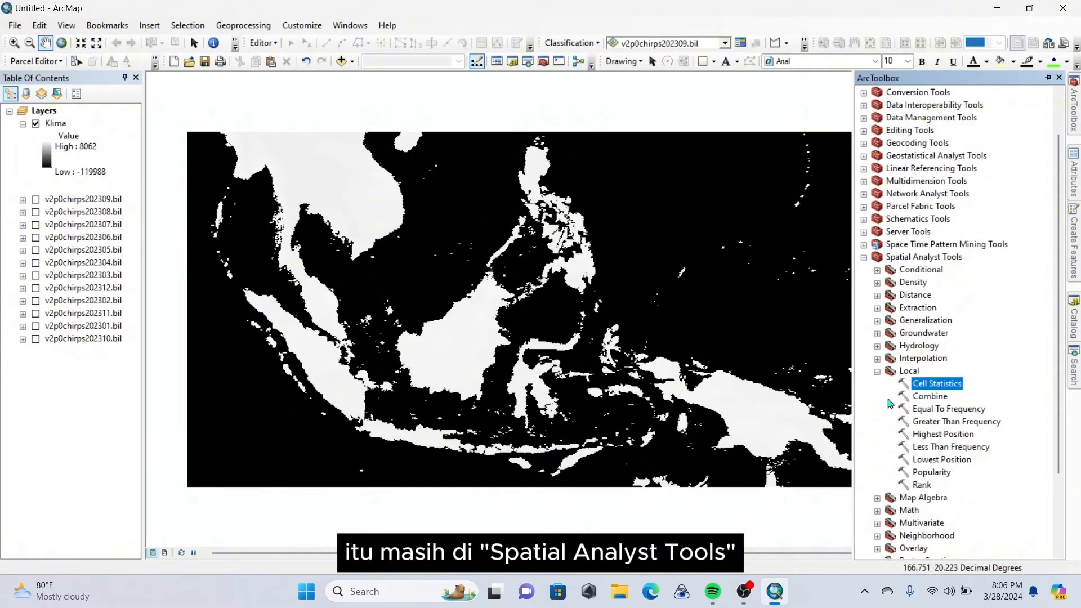
left_click(878, 372)
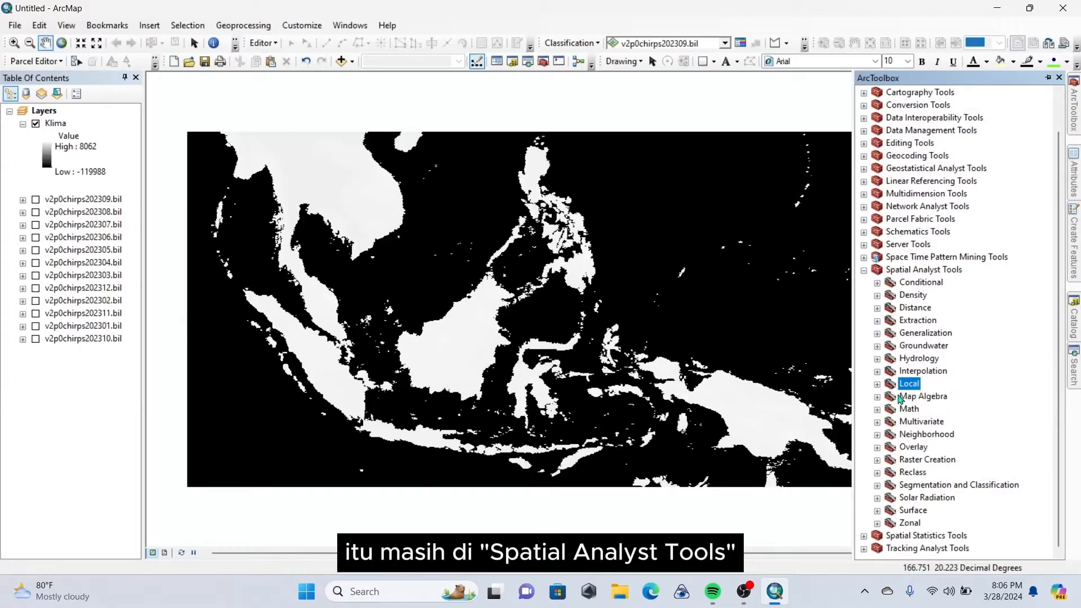
left_click(877, 397)
double_click(918, 411)
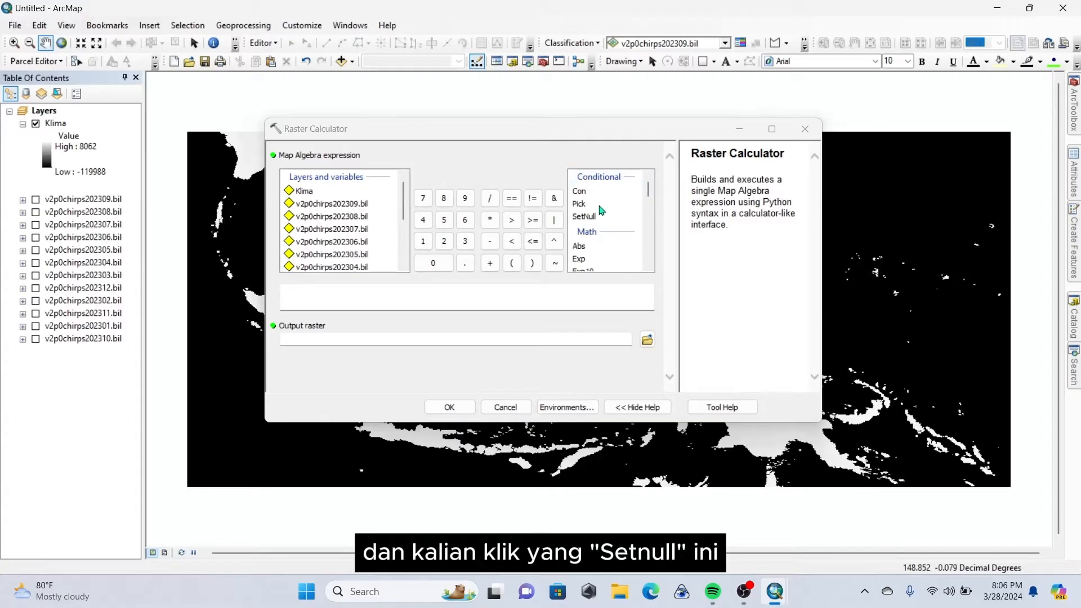
double_click(585, 217)
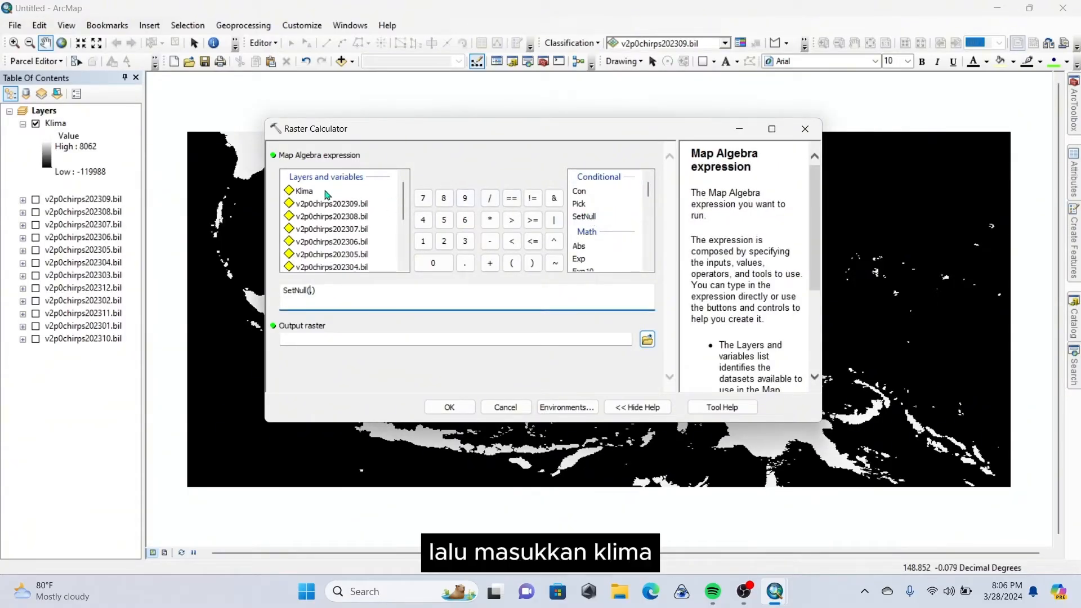
double_click(304, 192)
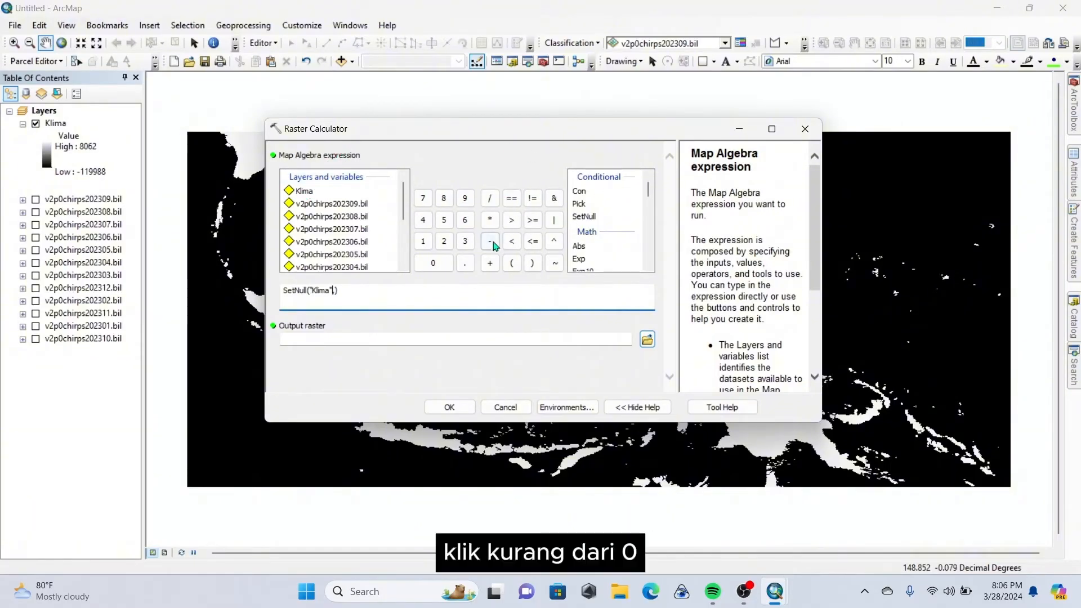
left_click(511, 241)
left_click(433, 263)
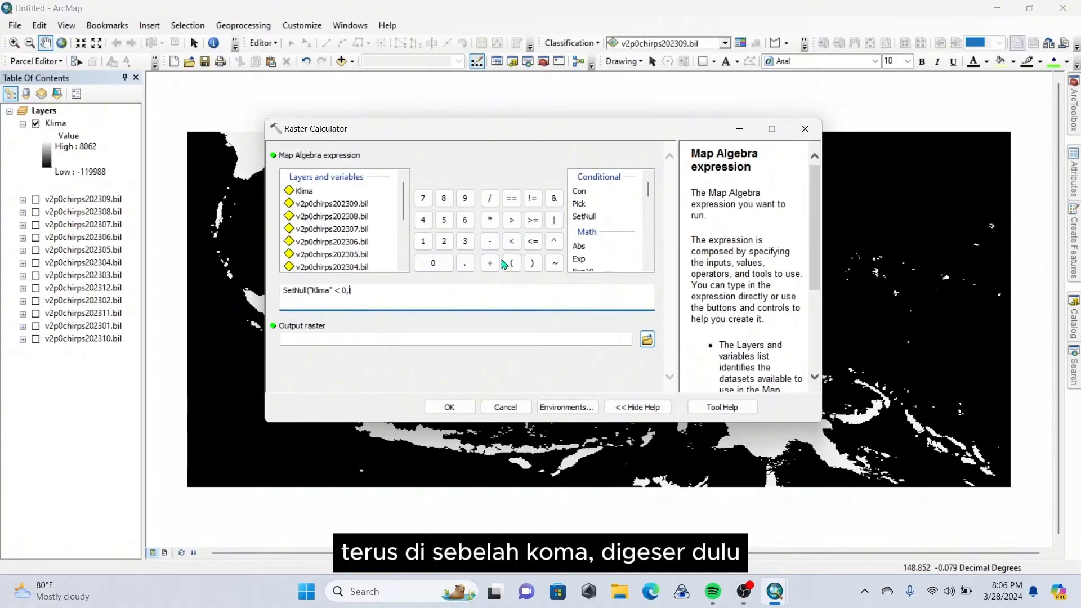
type(",")
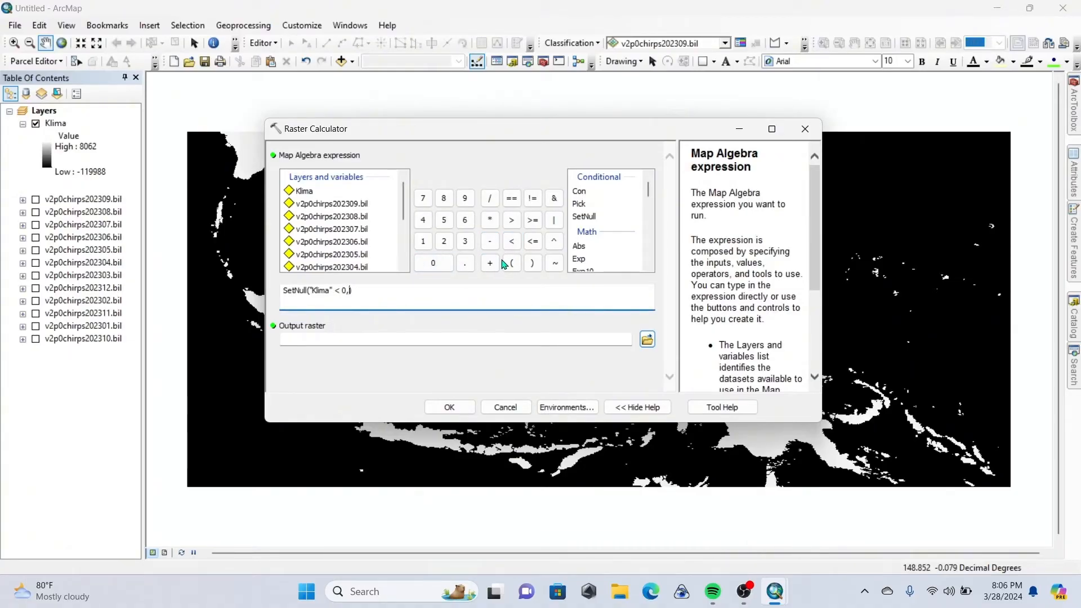
double_click(309, 191)
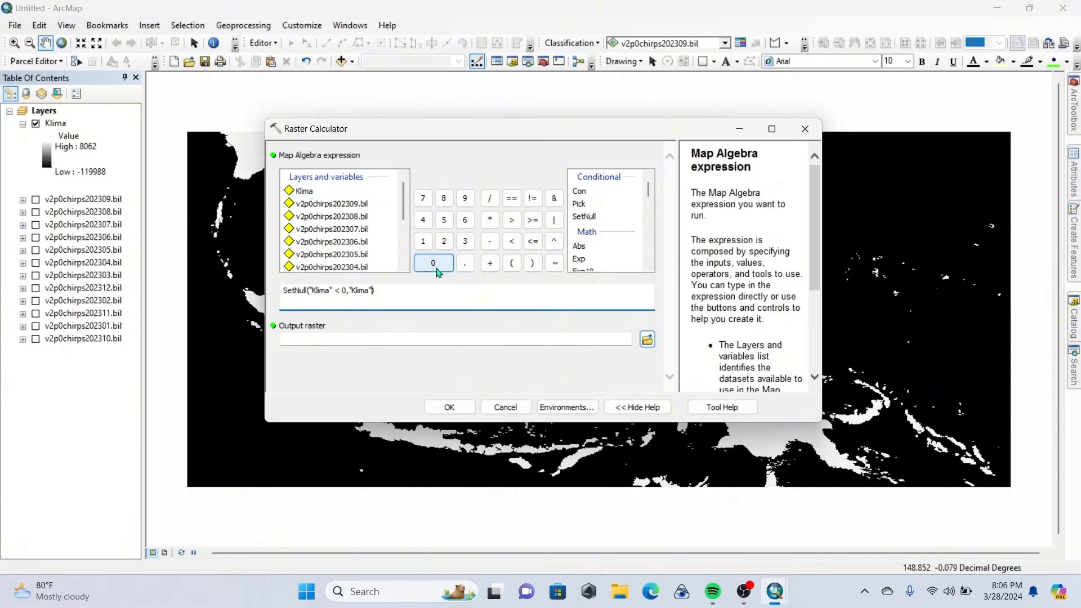
- Set the Raster Calculator output to Klimatologi in the D:\Documents\Lainnya\Lat. Pemetaan\SHP folder and run the calculation
left_click(645, 338)
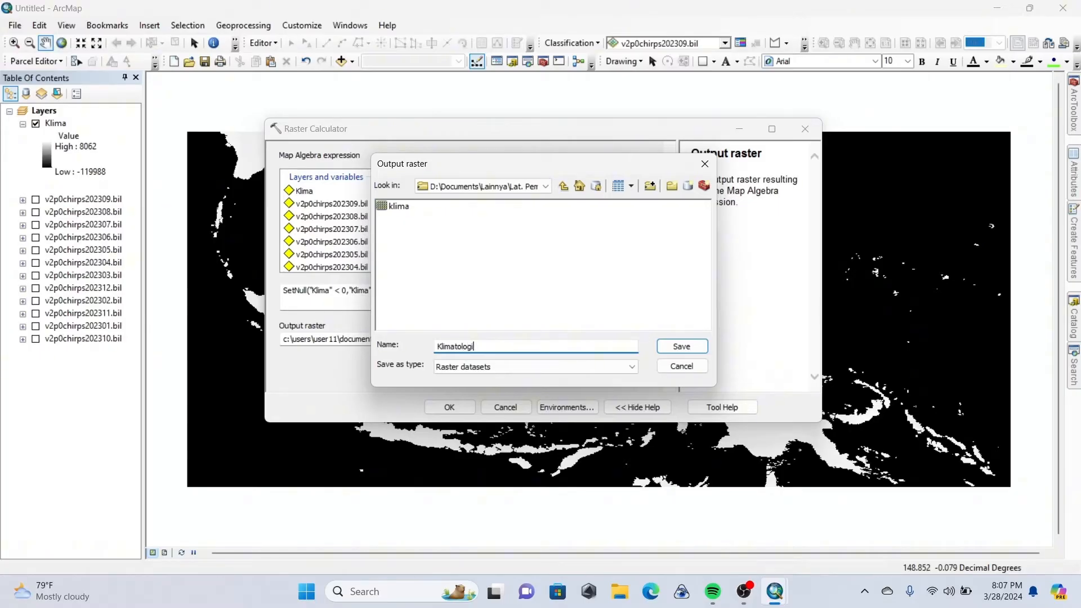
left_click(682, 346)
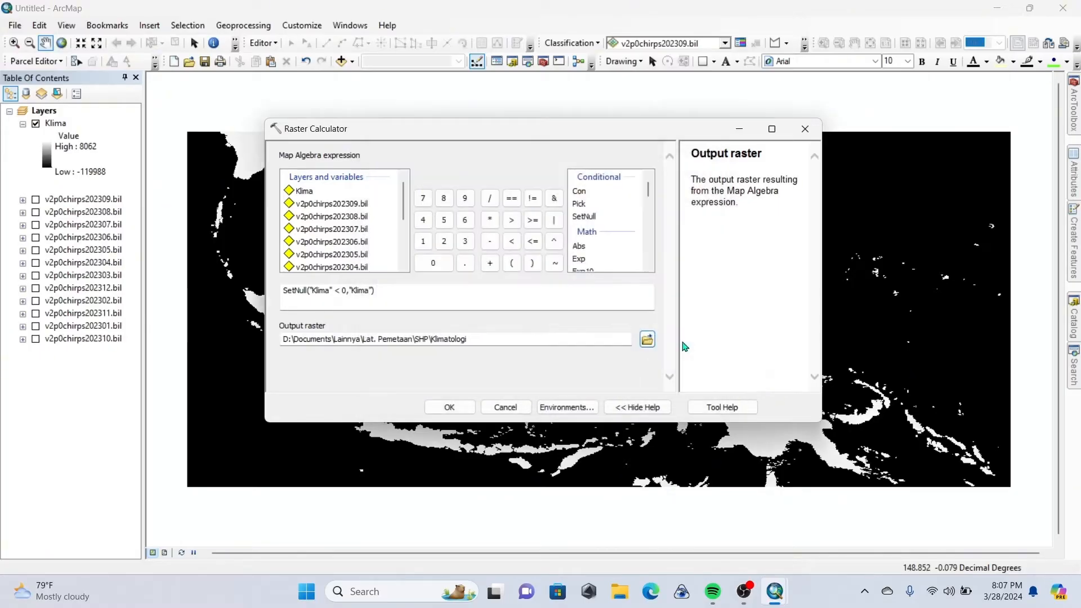
left_click(448, 406)
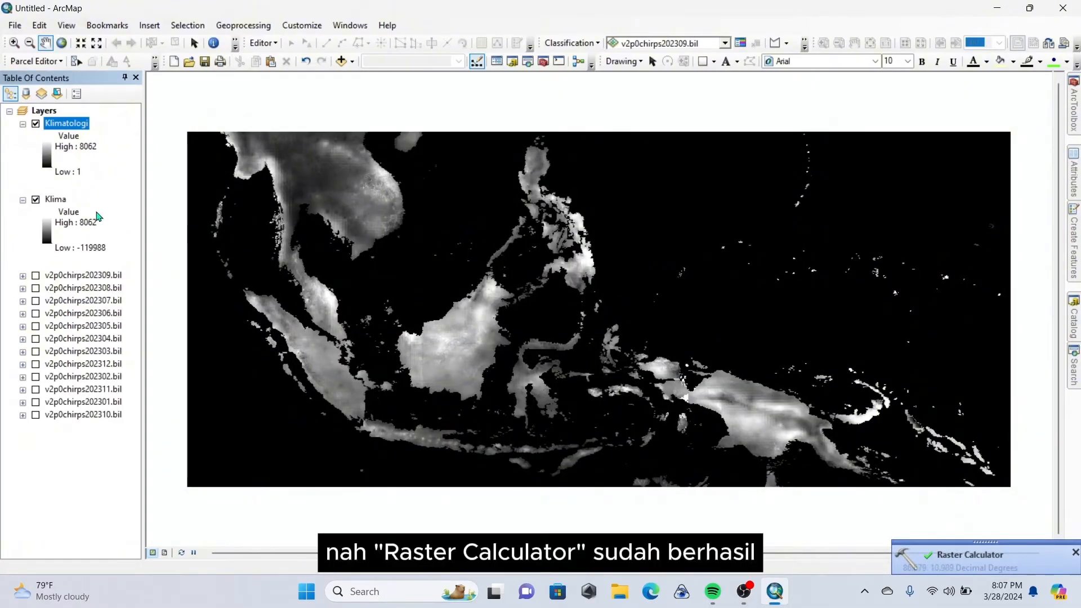
- Hide the Klima layer and collapse its legend so only the Klimatologi raster is displayed
left_click(36, 200)
left_click(22, 199)
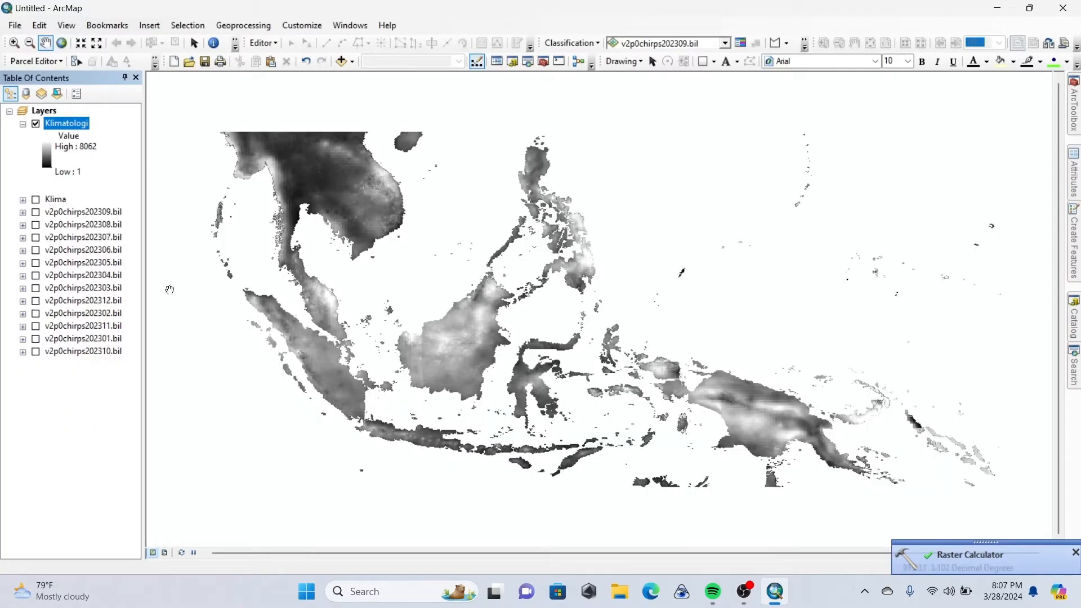
left_click_drag(454, 437, 494, 412)
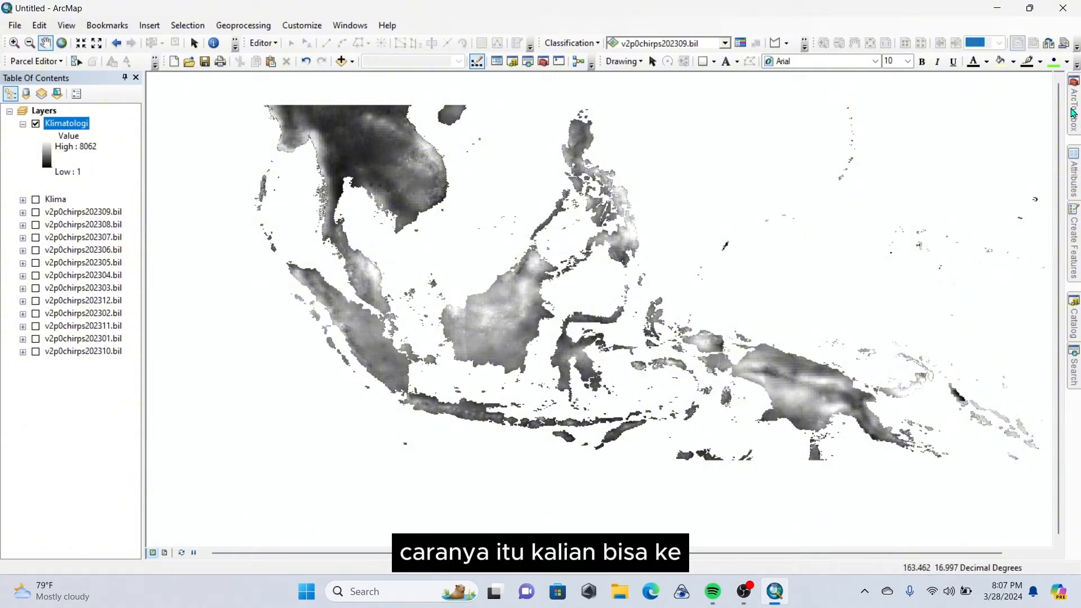
- Open Raster to Point from the Conversion Tools From Raster toolset and load the Klimatologi raster as input
mouse_move(1073, 112)
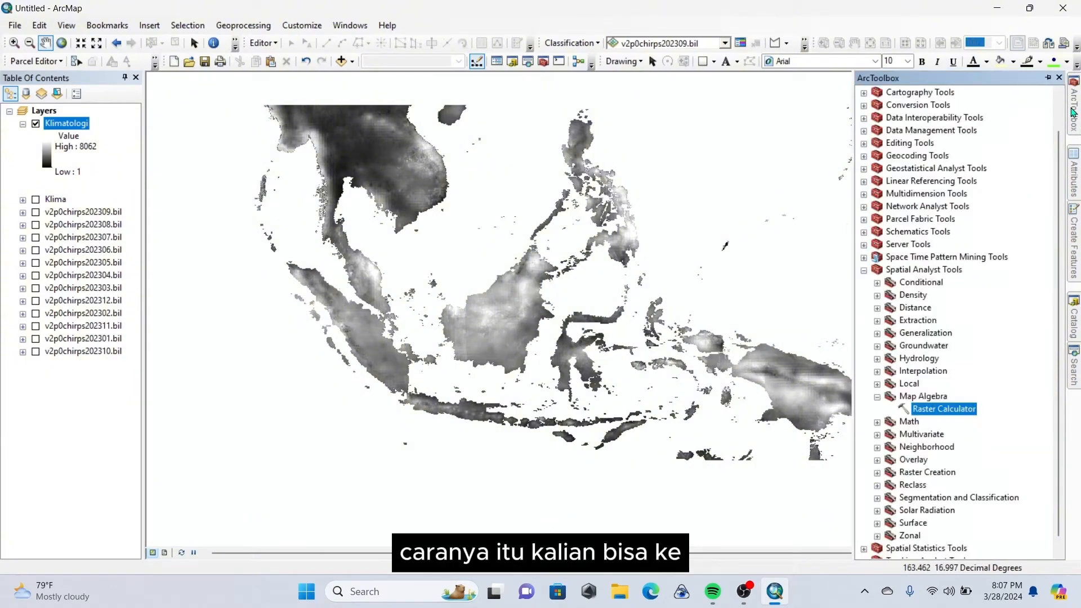
left_click(864, 270)
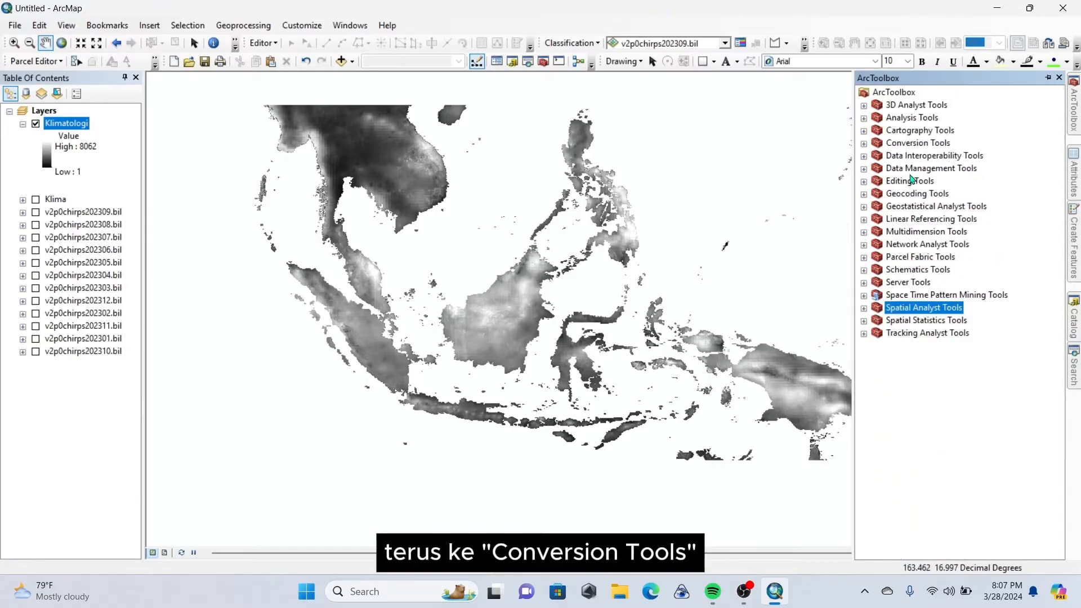
left_click(864, 145)
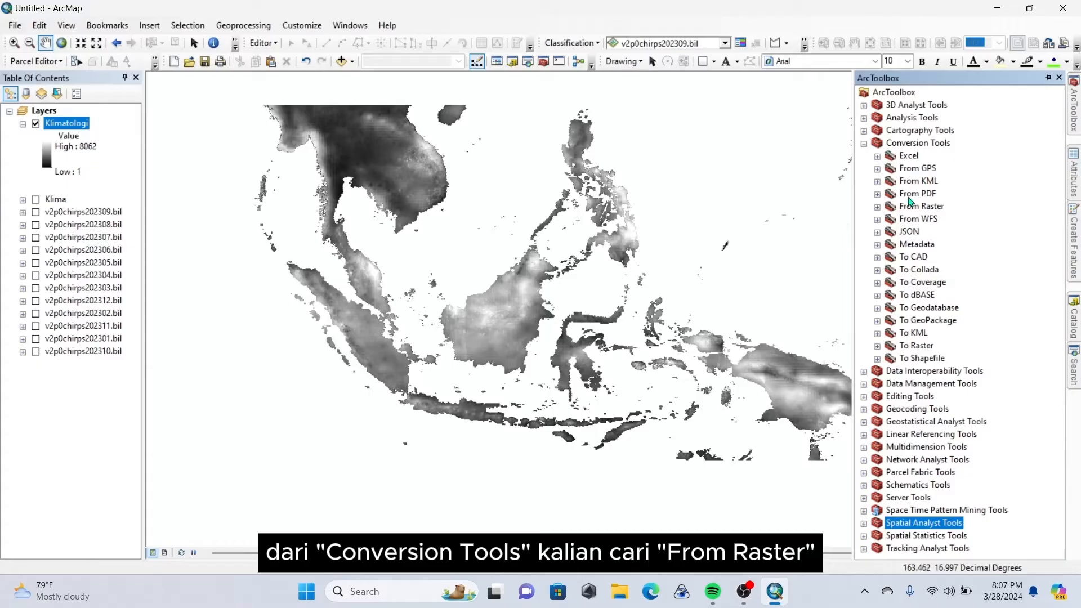
left_click(877, 207)
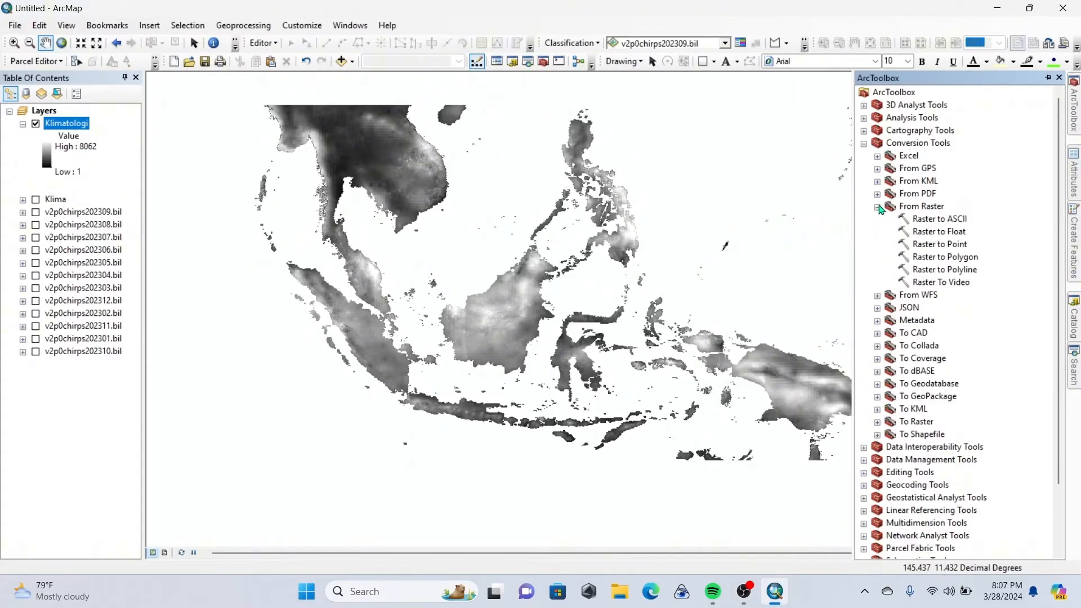
left_click(932, 245)
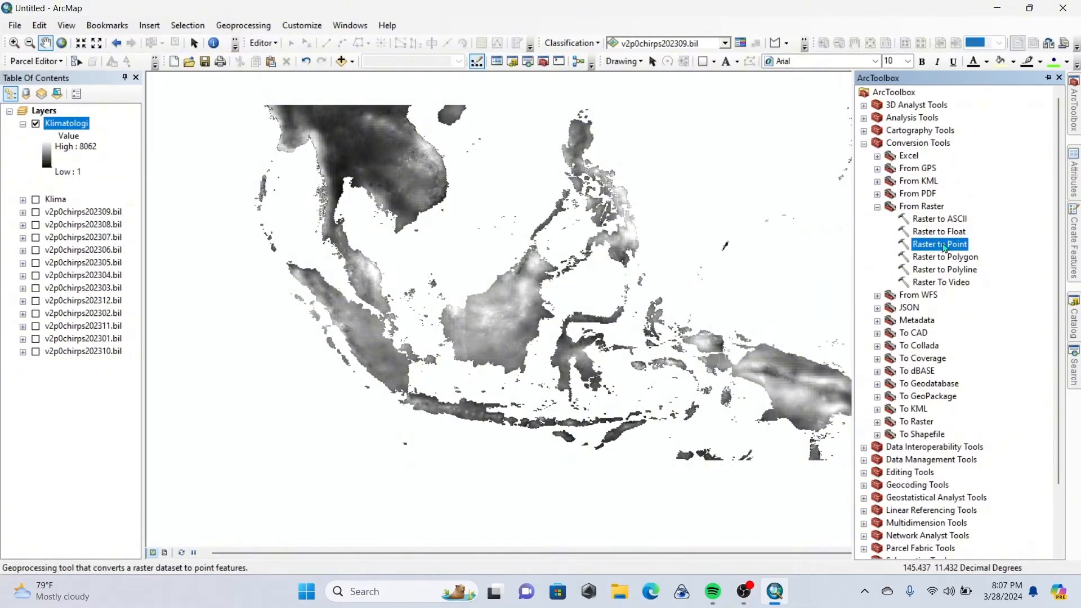
double_click(945, 246)
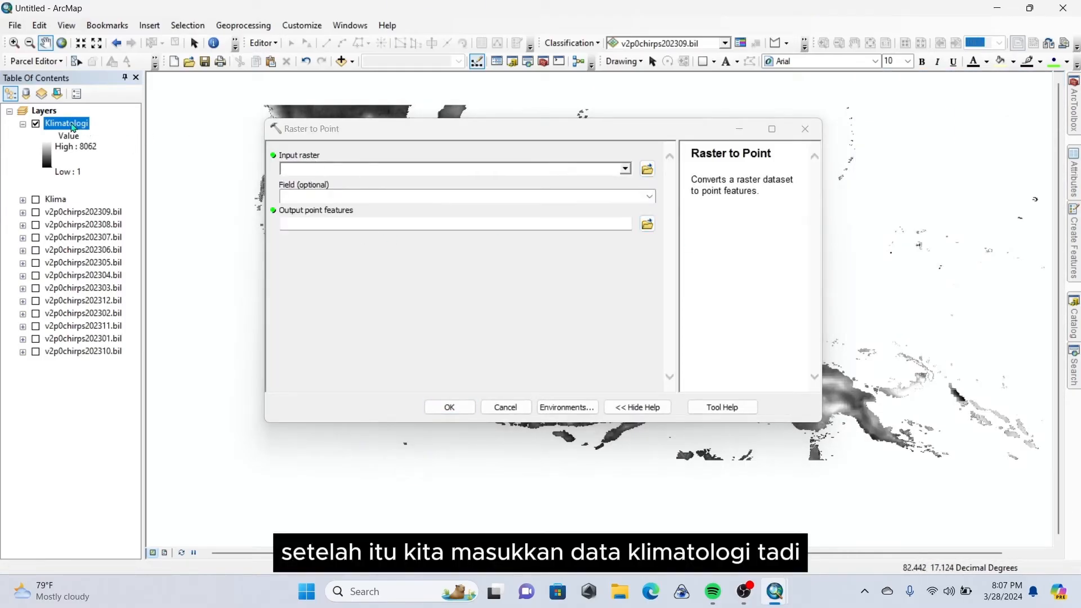
left_click_drag(73, 127, 341, 169)
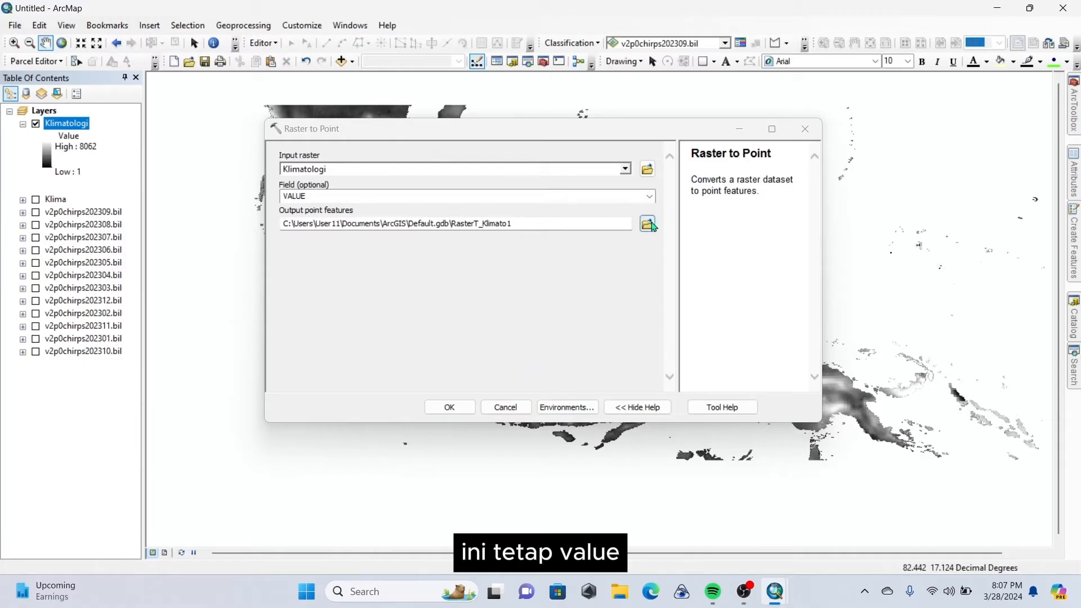
- Save the point output as Klimatologi_1 in the D:\Documents\Lainnya\Lat. Pemetaan\SHP folder and run Raster to Point
left_click(647, 224)
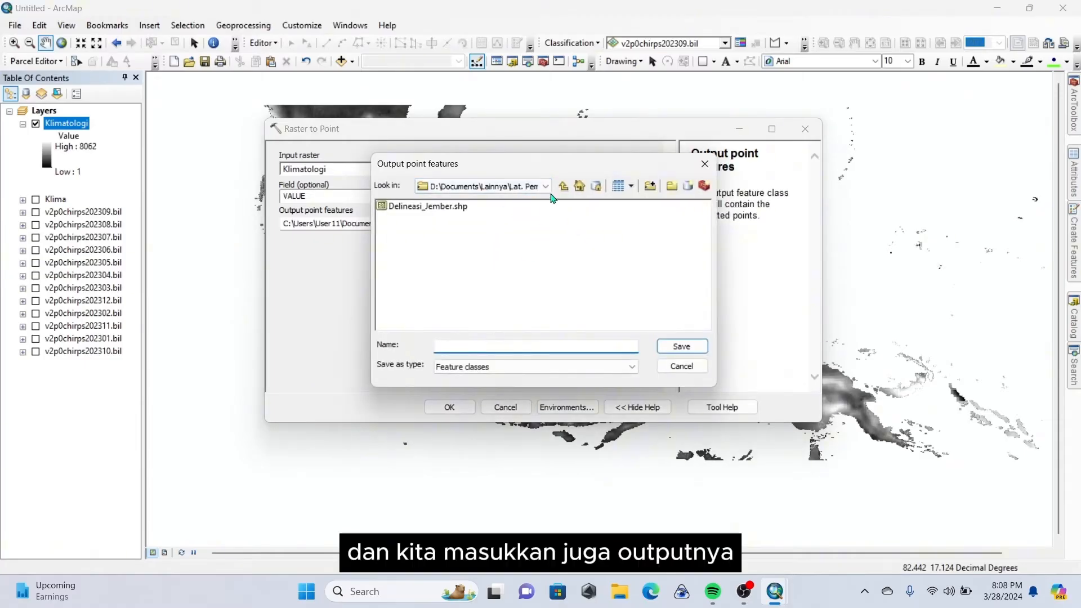
left_click_drag(585, 170, 743, 154)
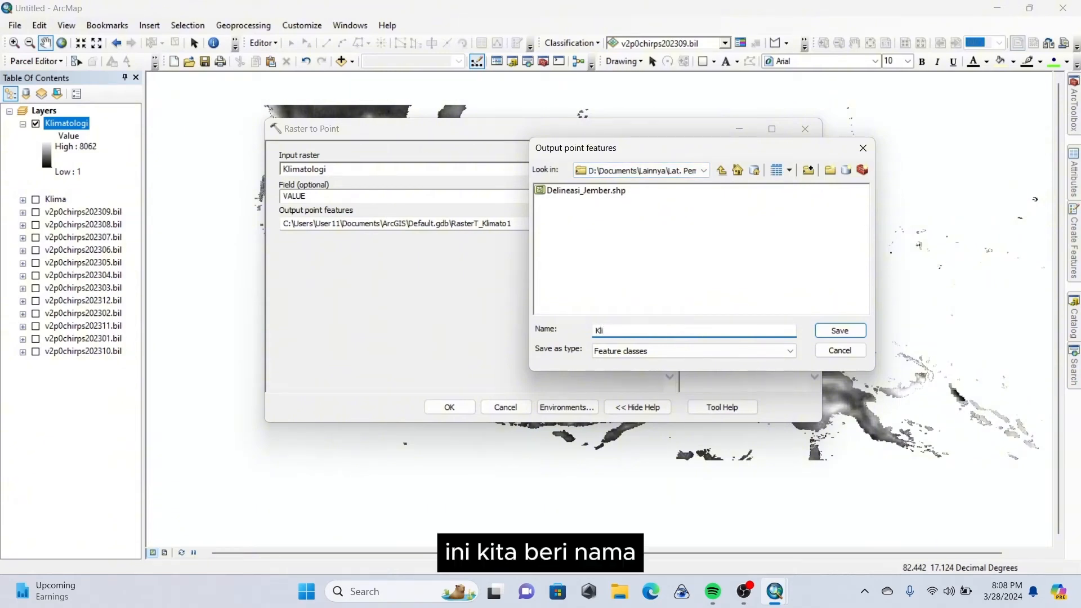
type("t")
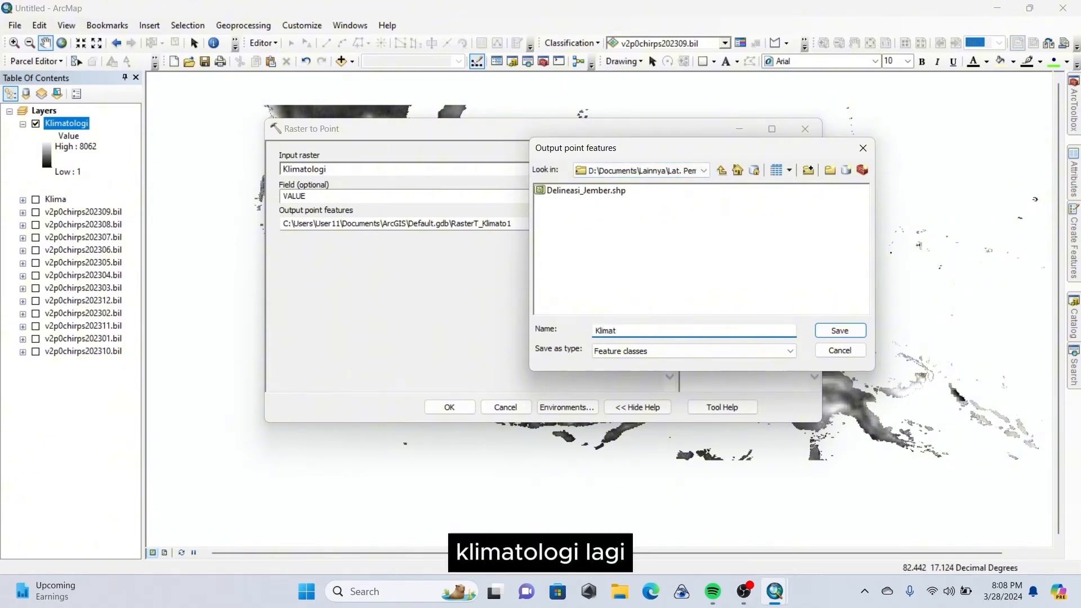
type("ologi_1")
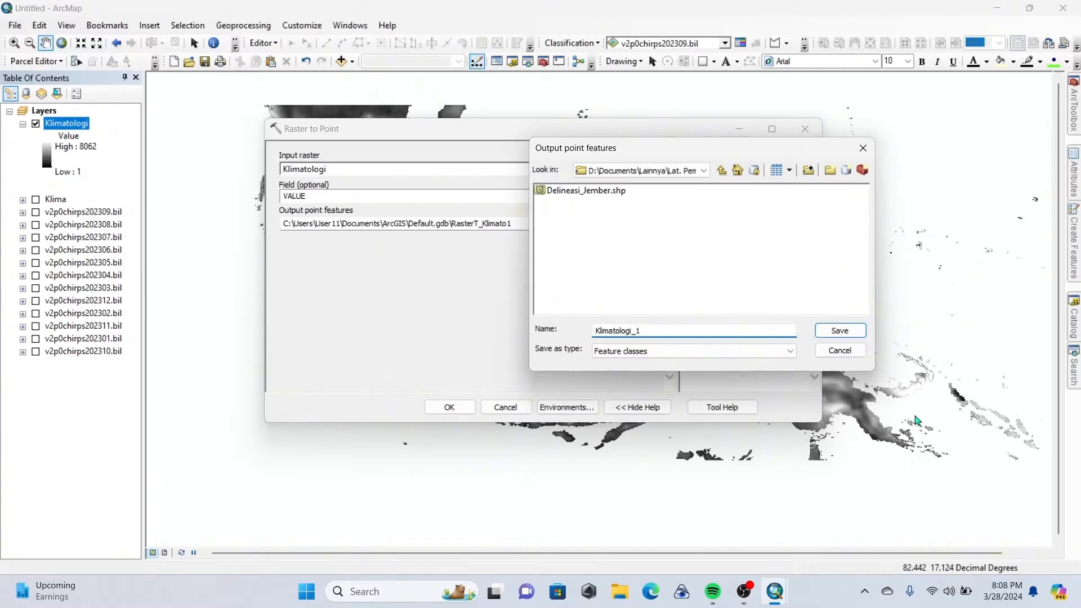
left_click(847, 332)
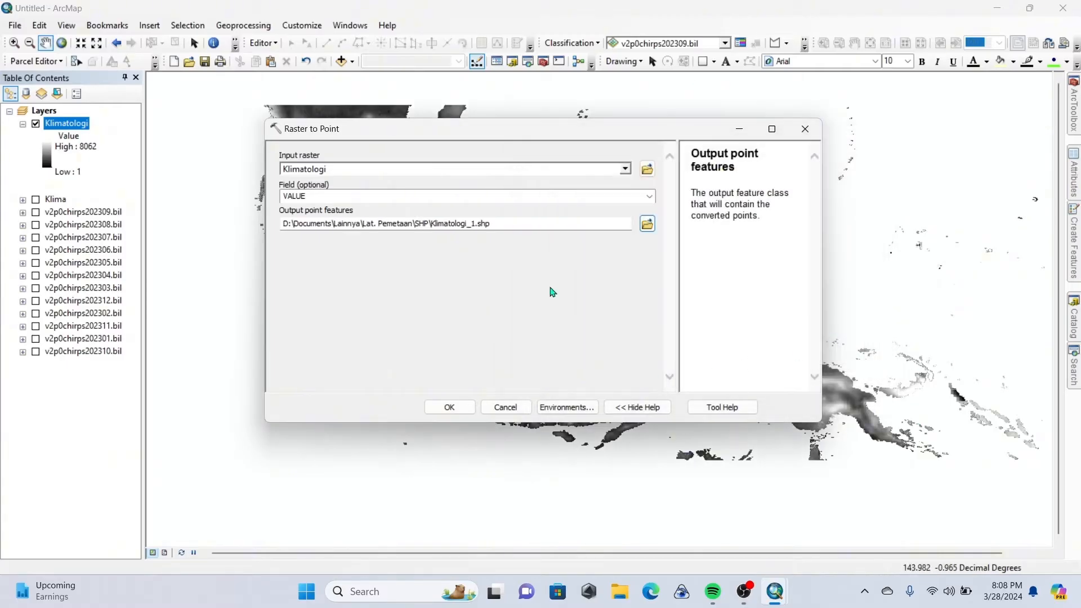
left_click(449, 407)
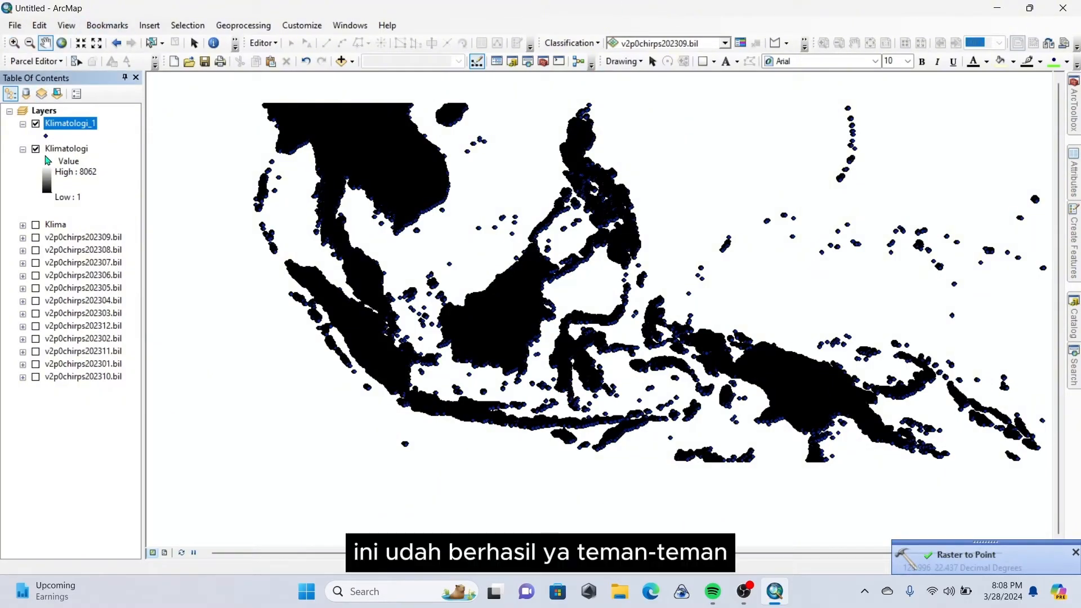
- Hide the Klimatologi raster and collapse its legend so only the Klimatologi_1 points are displayed
left_click(36, 149)
left_click(23, 149)
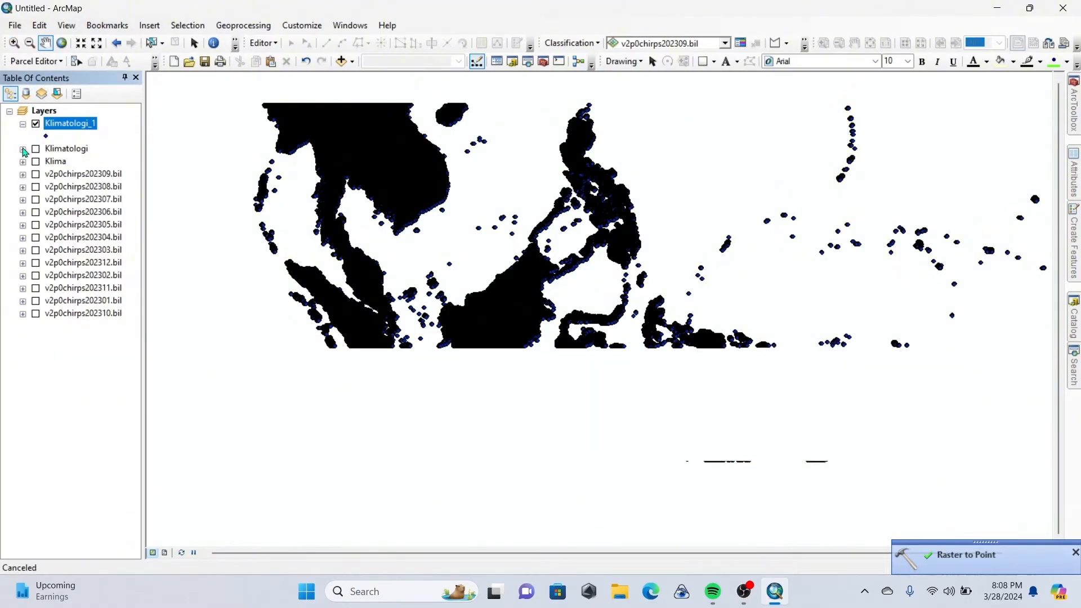
left_click_drag(518, 425, 538, 392)
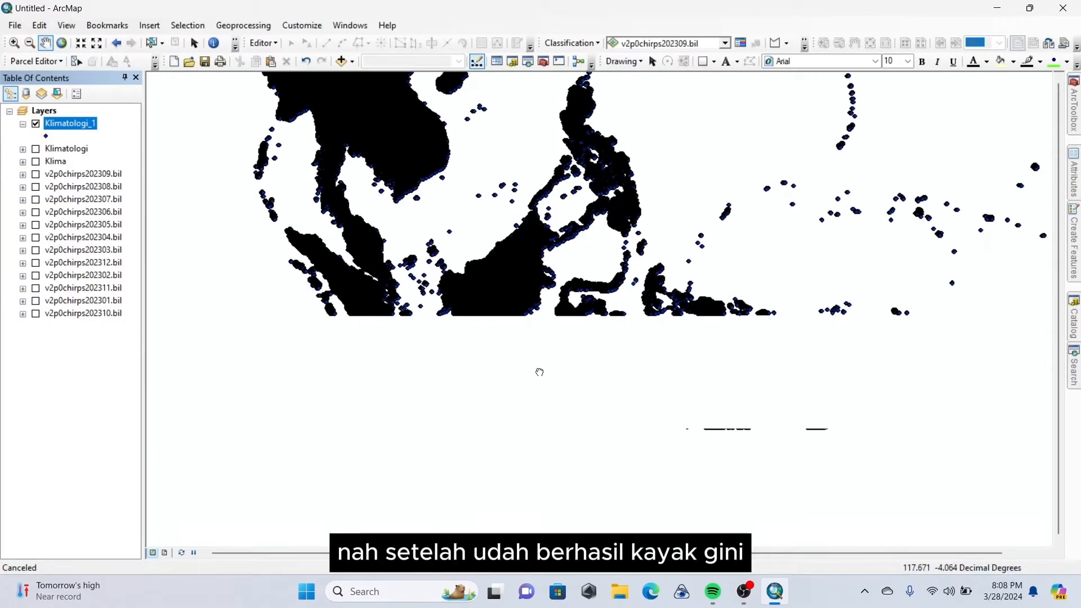
scroll(546, 420, "up", 2)
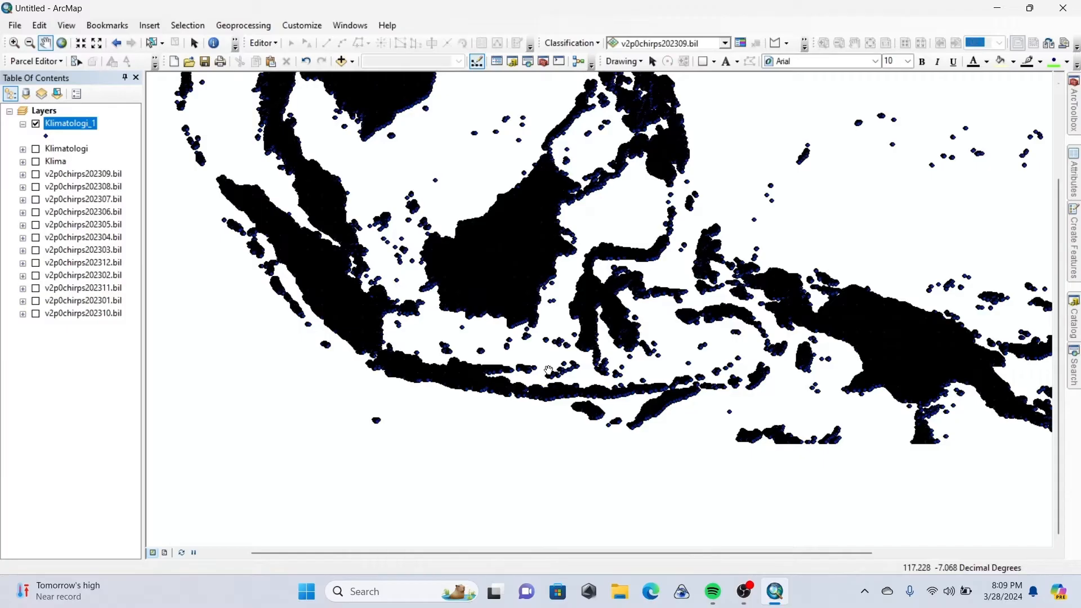
- Check the coordinate system in the source properties of the Klimatologi_1 layer
right_click(86, 122)
left_click(168, 411)
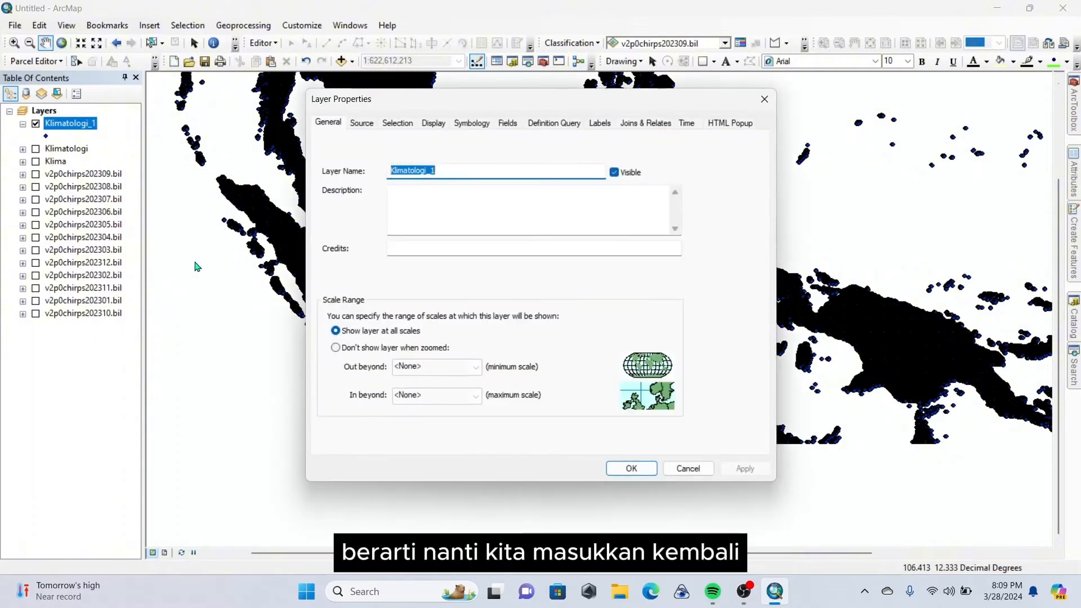
left_click(363, 124)
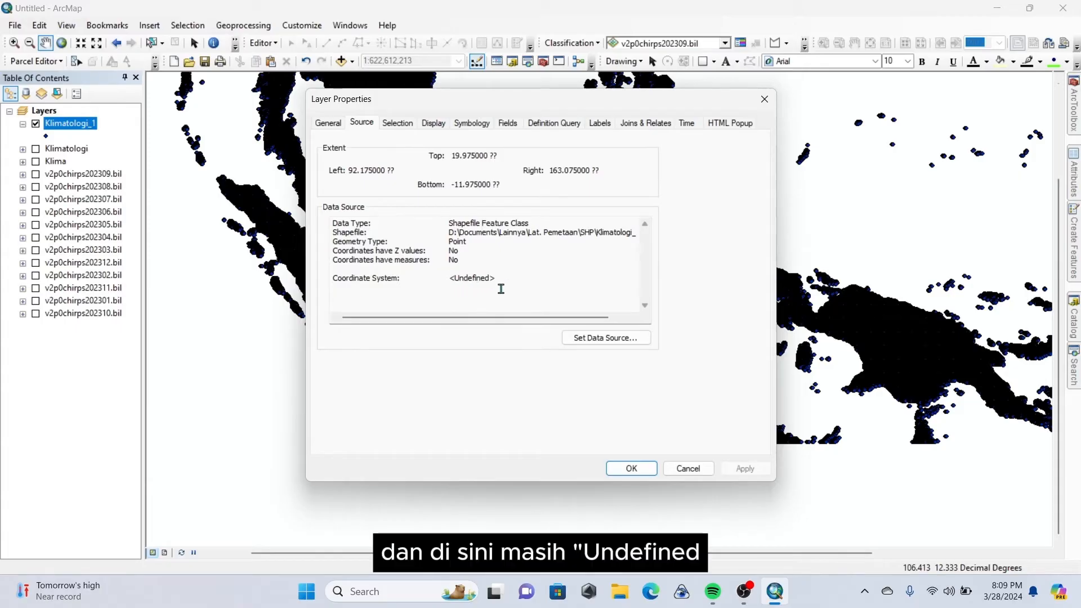
left_click(764, 99)
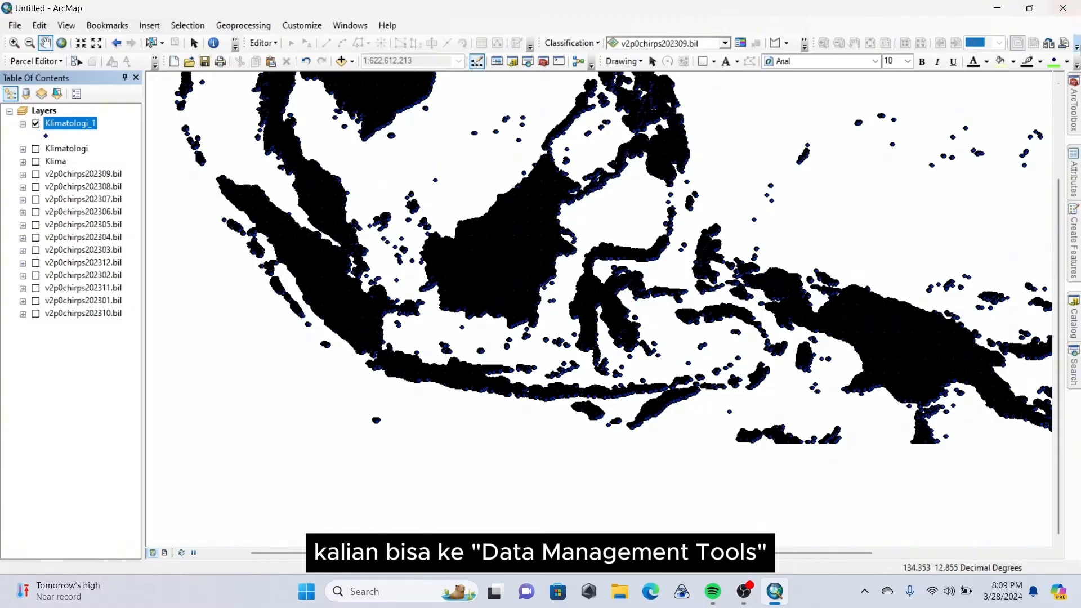
- Open the Project tool from Data Management's Projections and Transformations toolset and load Klimatologi_1 as the input dataset
left_click(1074, 113)
left_click(865, 143)
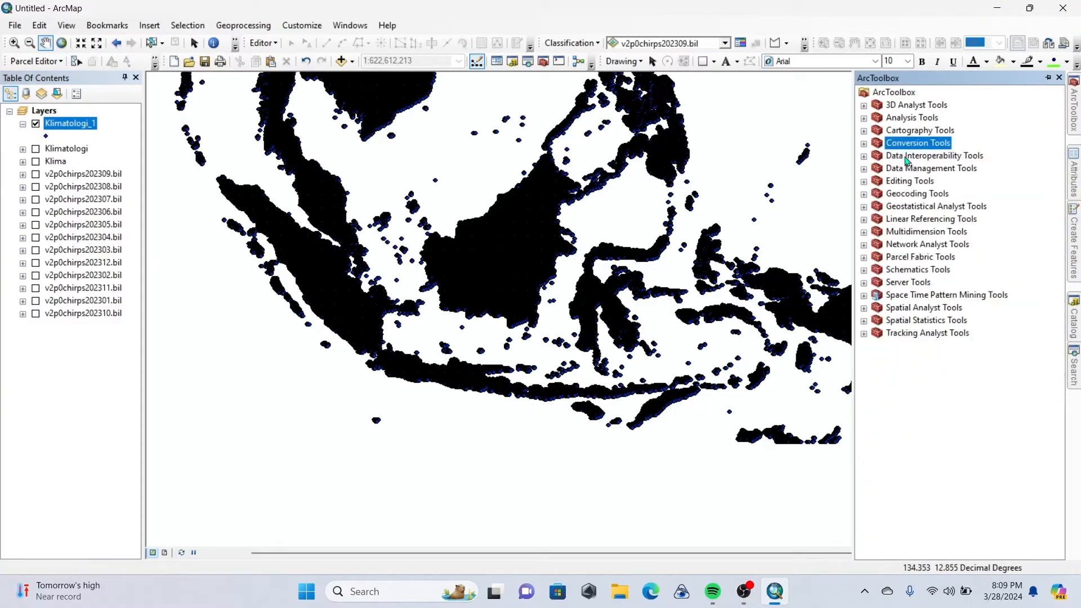
left_click(864, 169)
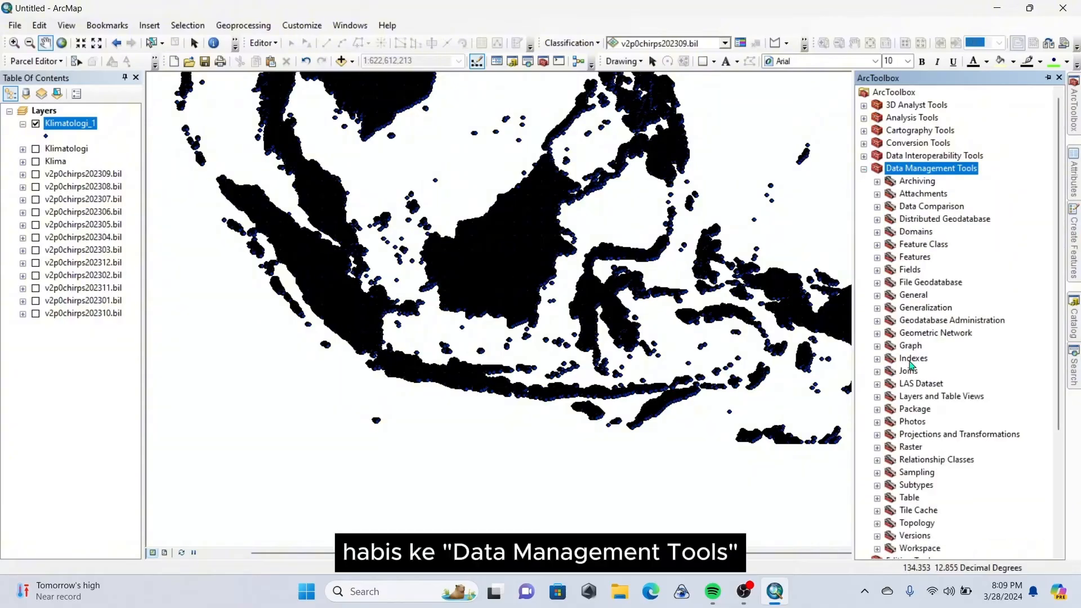
scroll(941, 475, "down", 1)
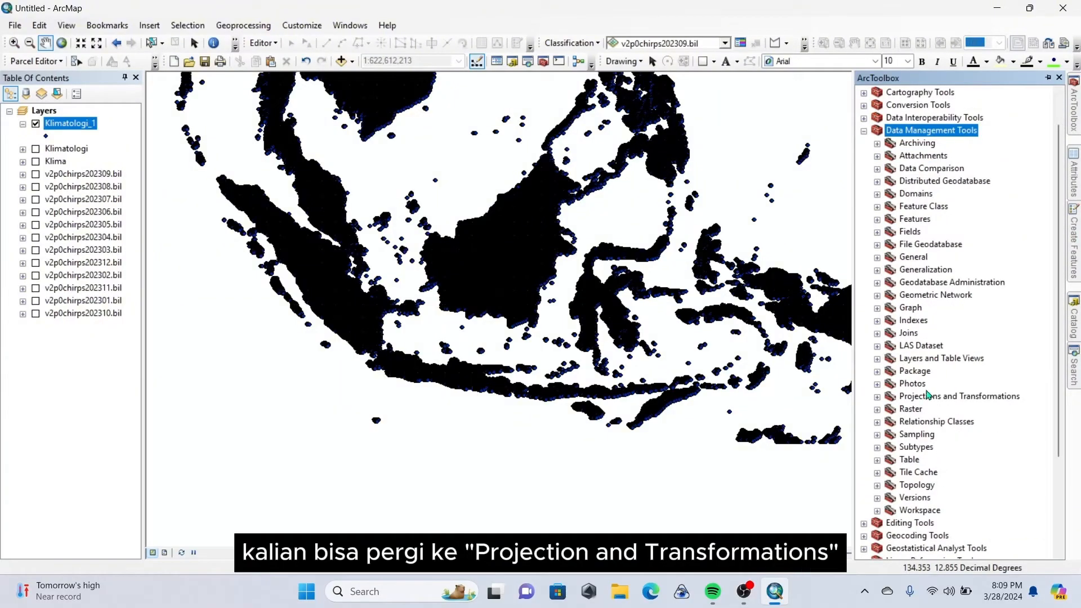
left_click(878, 397)
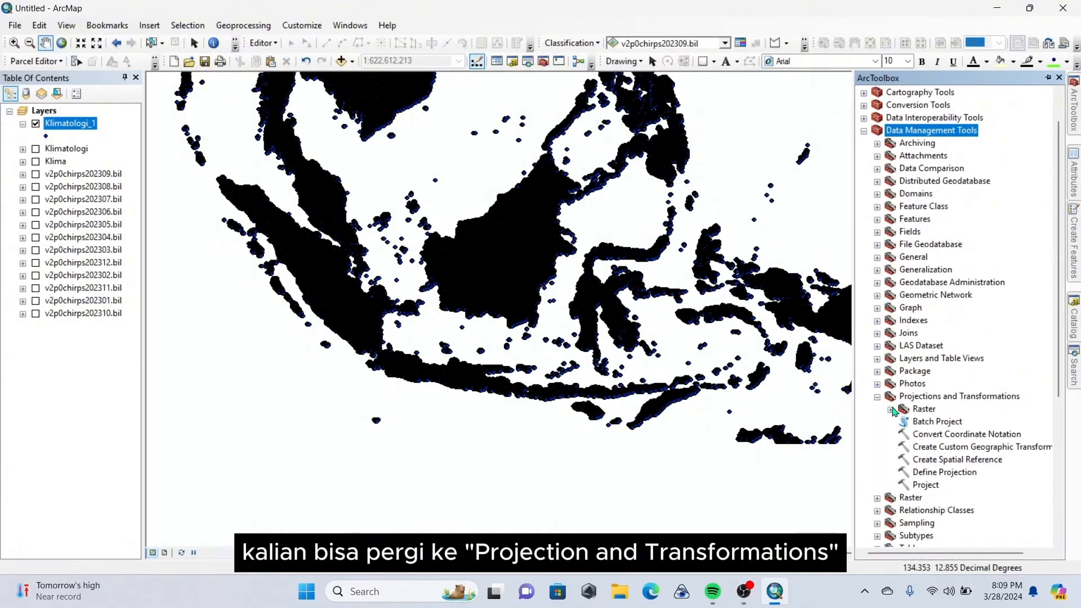
double_click(915, 487)
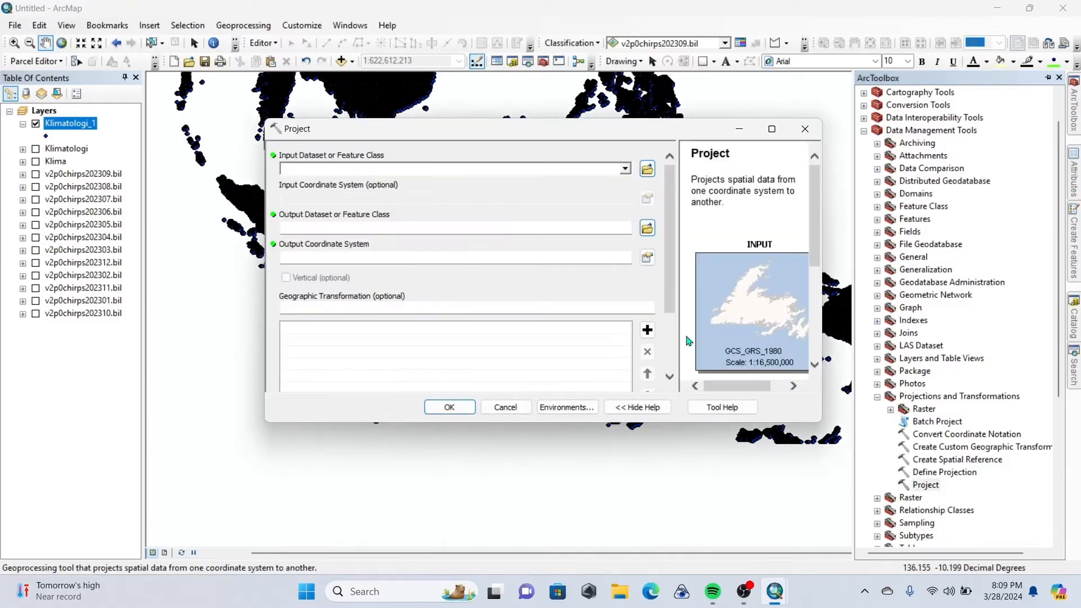
mouse_move(84, 125)
left_mouse_down()
mouse_move(123, 122)
mouse_move(319, 167)
left_mouse_up()
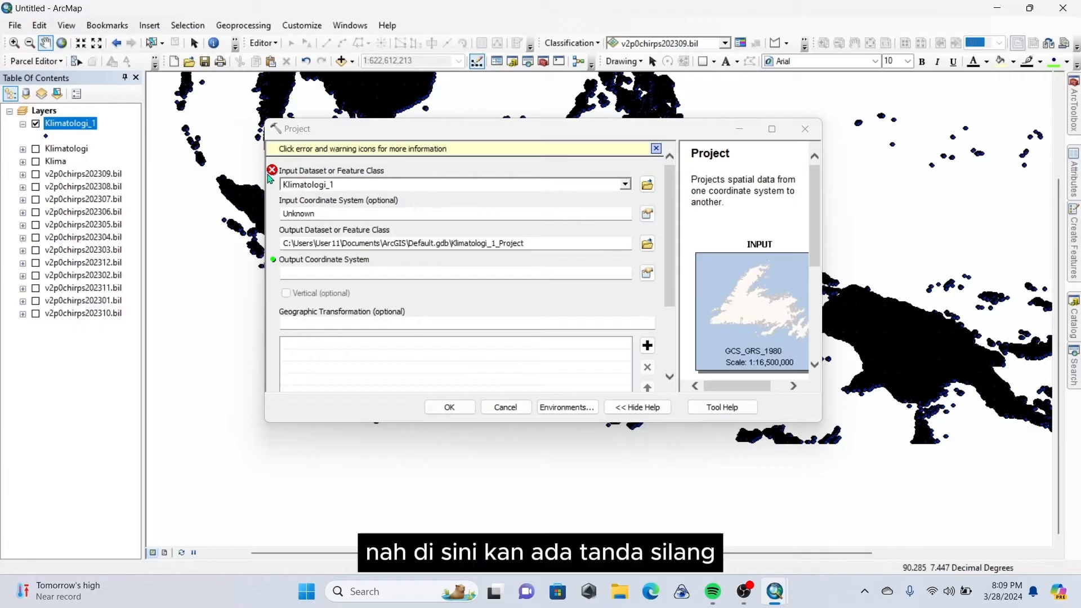
- Check the input dataset error and set the input coordinate system to WGS 1984 from the World geographic coordinate systems
left_click(272, 175)
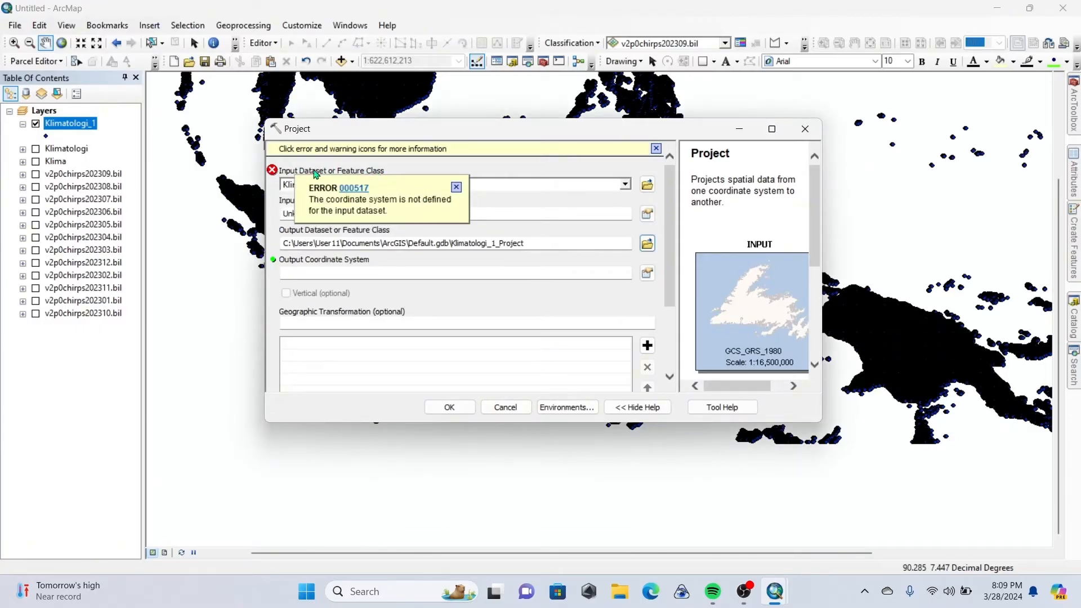
left_click(456, 187)
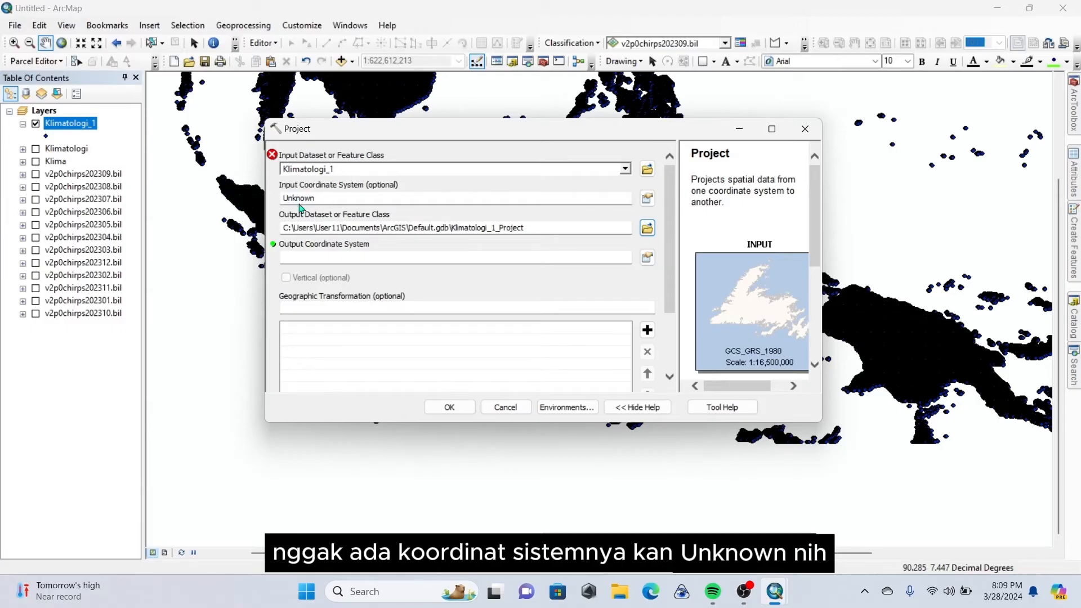
left_click(647, 199)
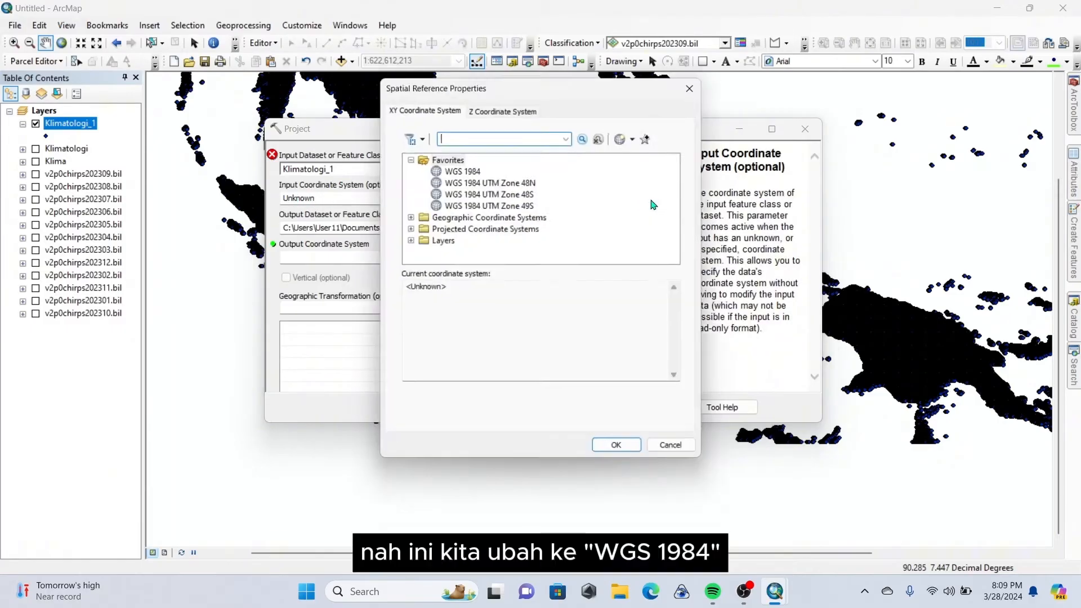
left_click(476, 170)
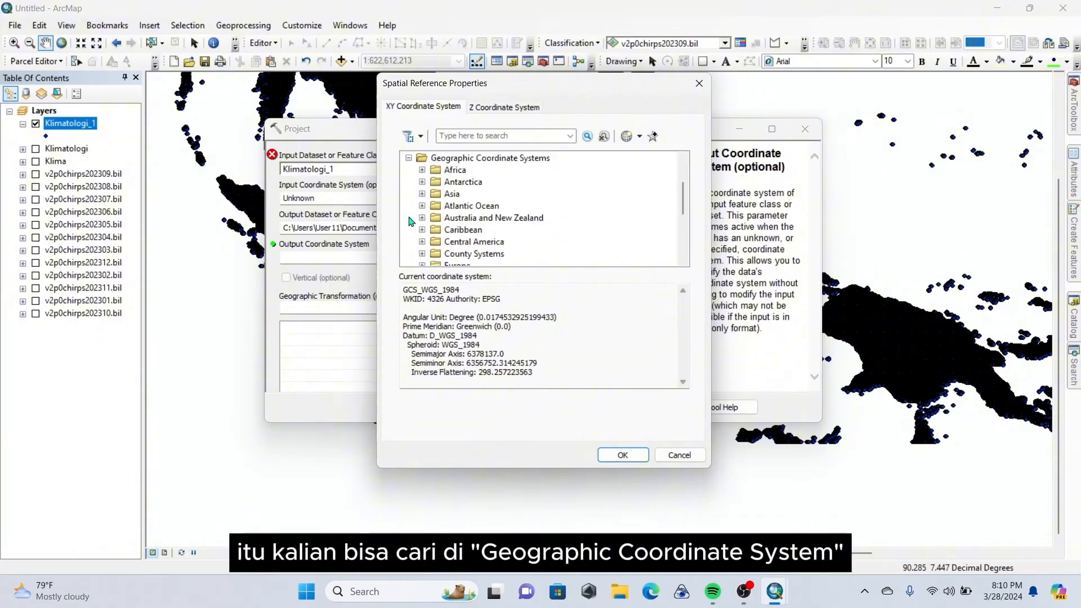
scroll(420, 228, "down", 4)
left_click(422, 230)
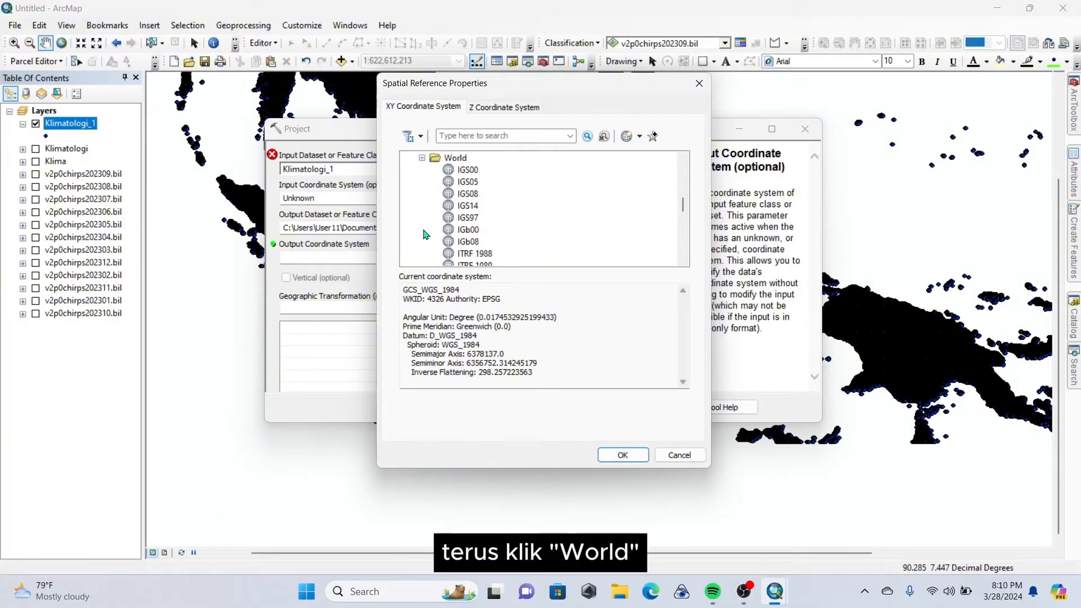
scroll(451, 226, "down", 10)
scroll(476, 192, "down", 2)
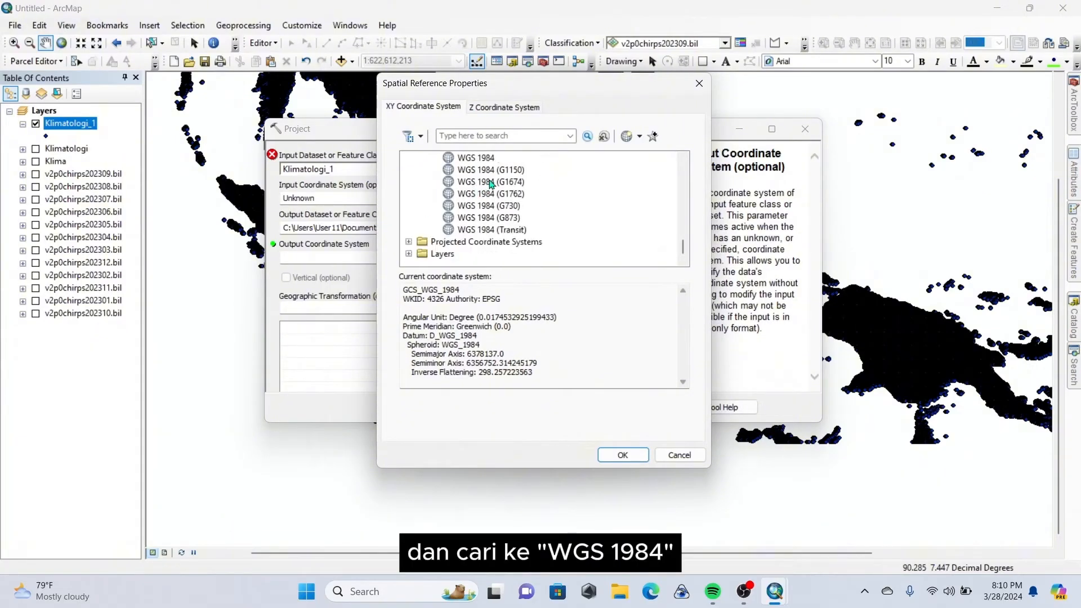
left_click(476, 158)
left_click(623, 455)
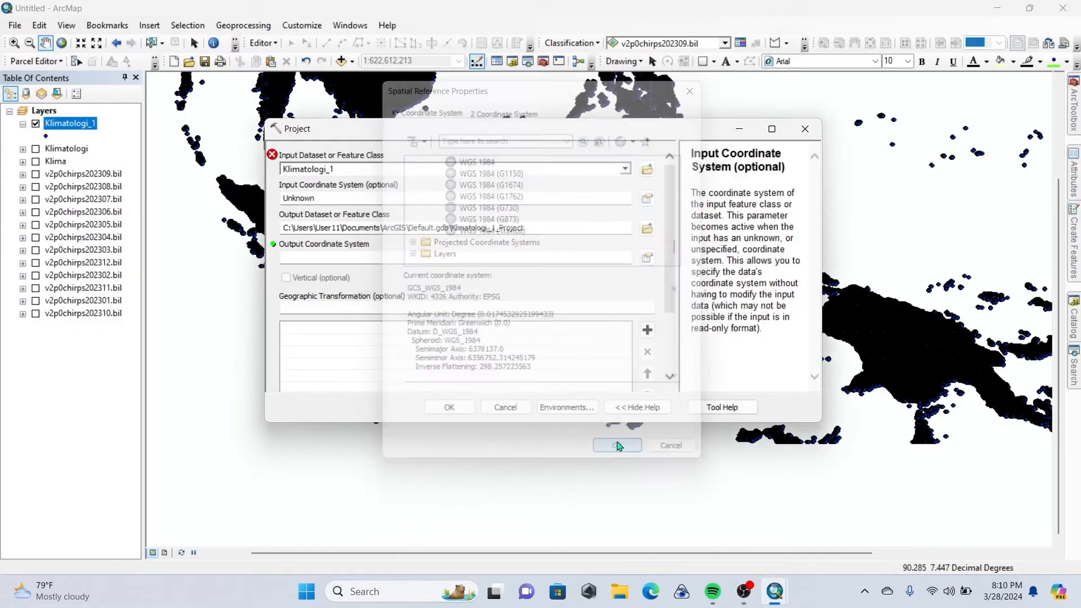
- Set the Project output dataset to Klimatologi_UTM in the D:\Documents\Lainnya\Lat. Pemetaan\SHP folder
left_click(647, 228)
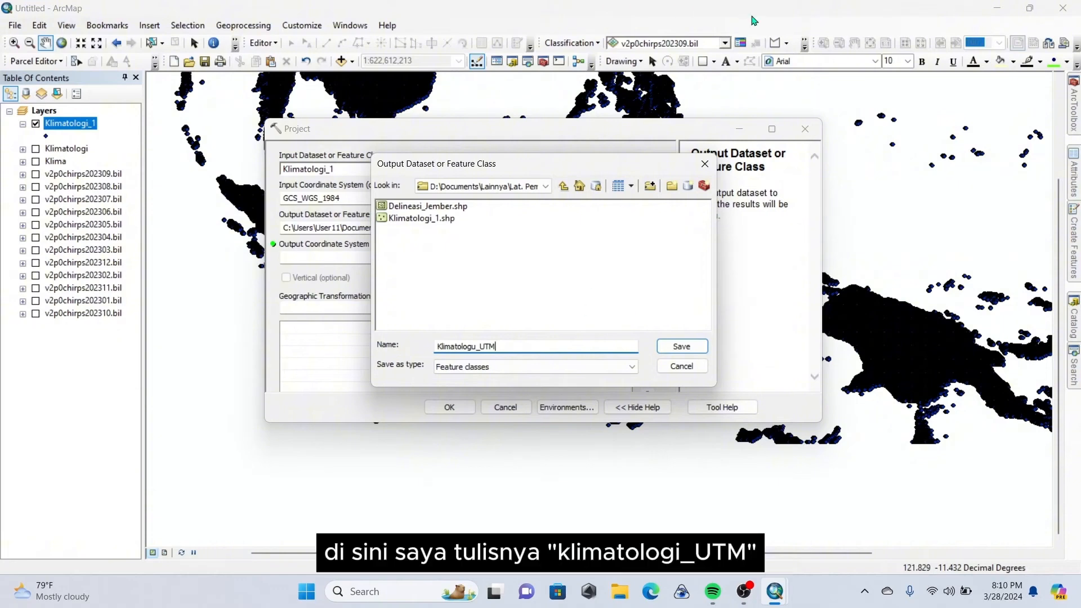
key("Left")
key("Left")
key("BackSpace")
type("i")
key("BackSpace")
type("i")
left_click(681, 348)
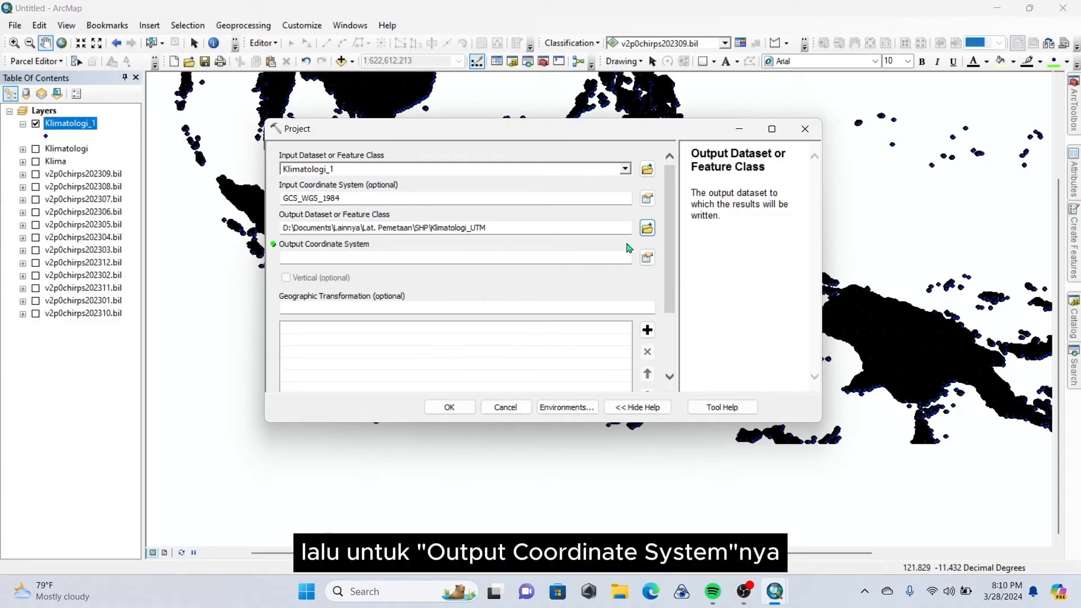
- Choose WGS 1984 UTM Zone 49S from the favorites as the Project tool's output coordinate system
left_click(648, 257)
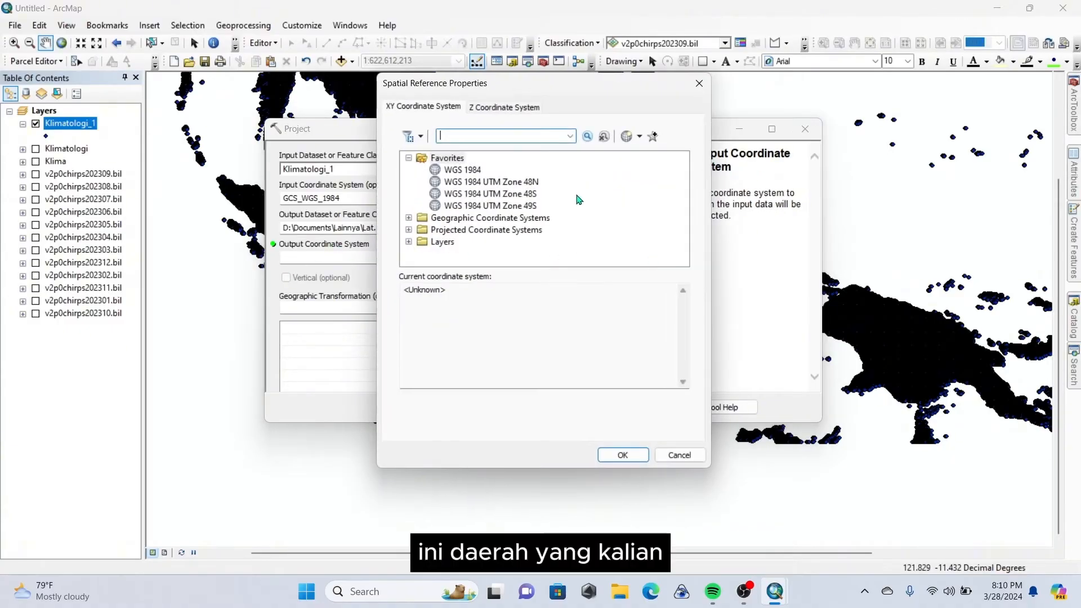
left_click(519, 208)
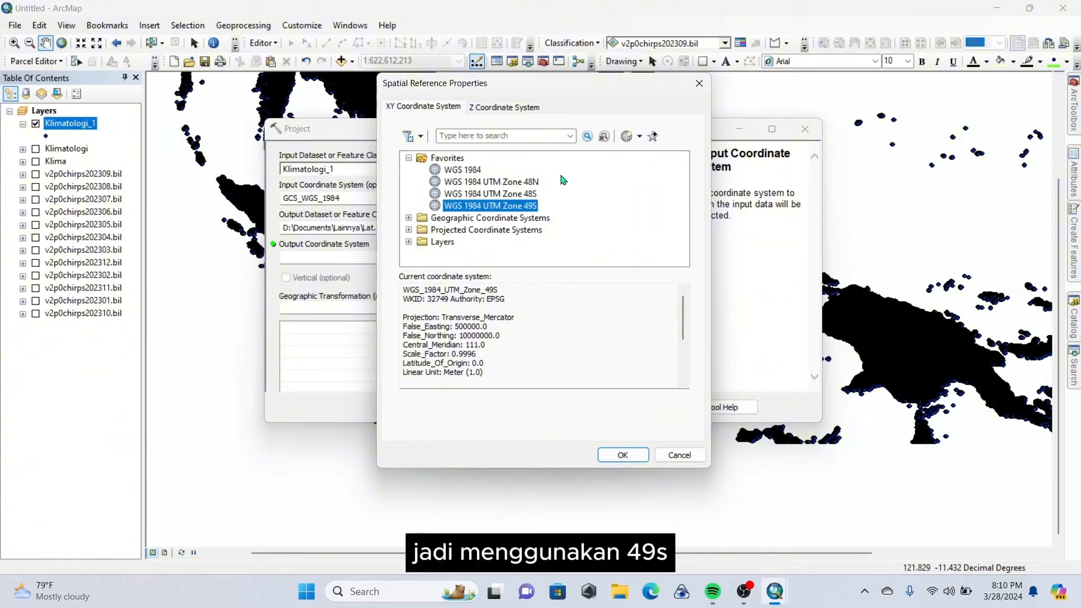
- Switch to Google Chrome and search Google for "utm indonesia"
left_click(372, 591)
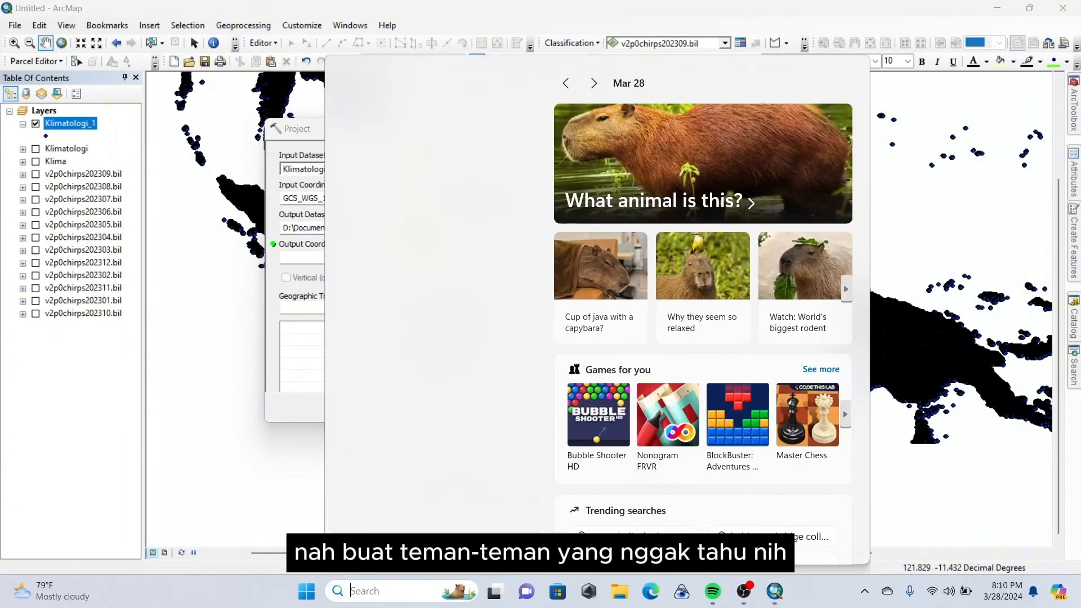
type("chhrom")
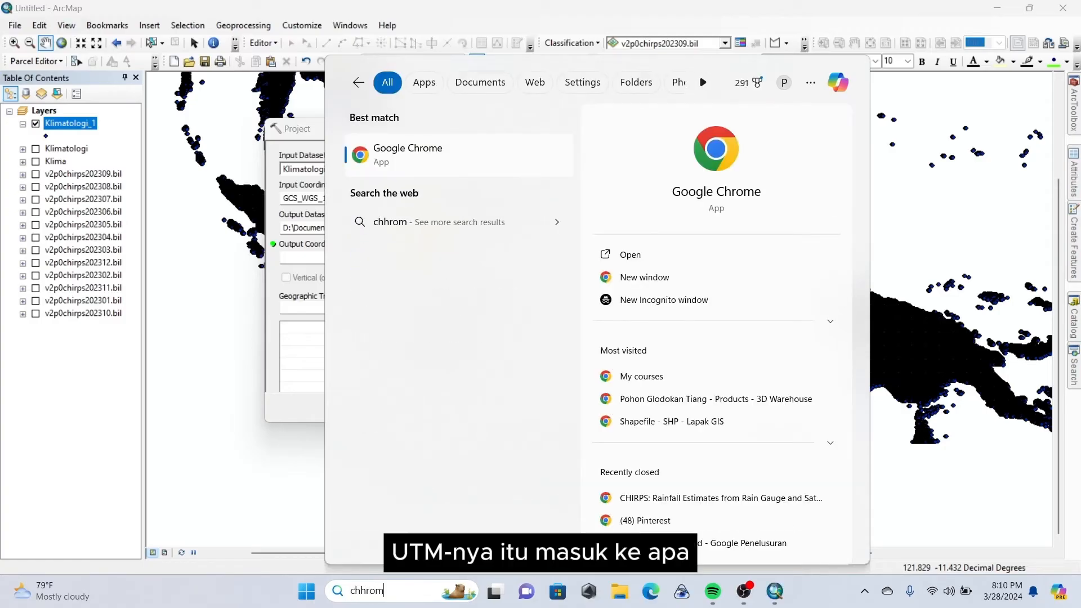
left_click(453, 152)
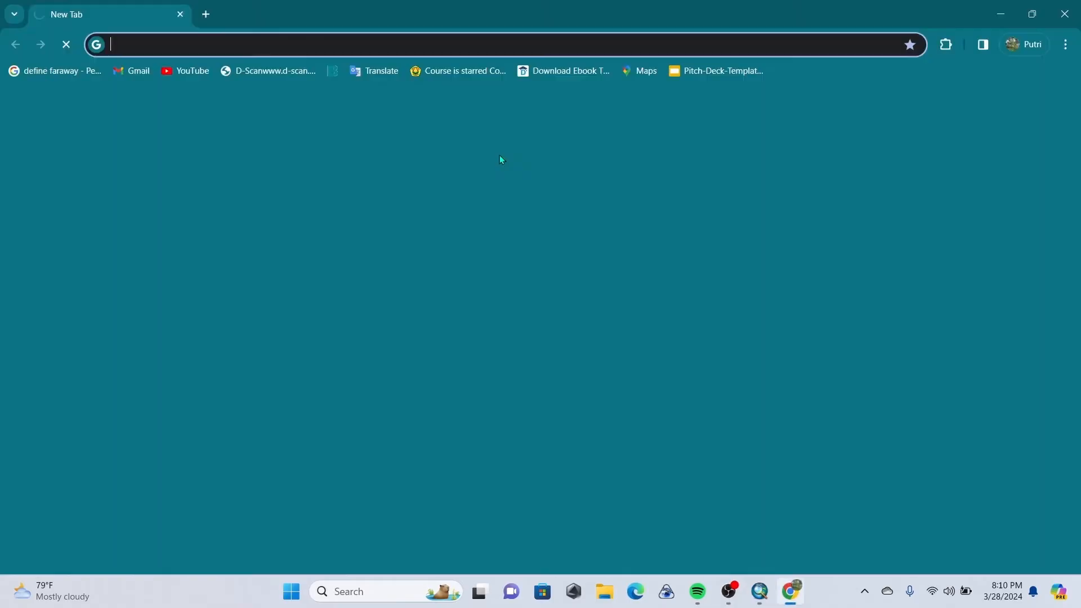
type("UM")
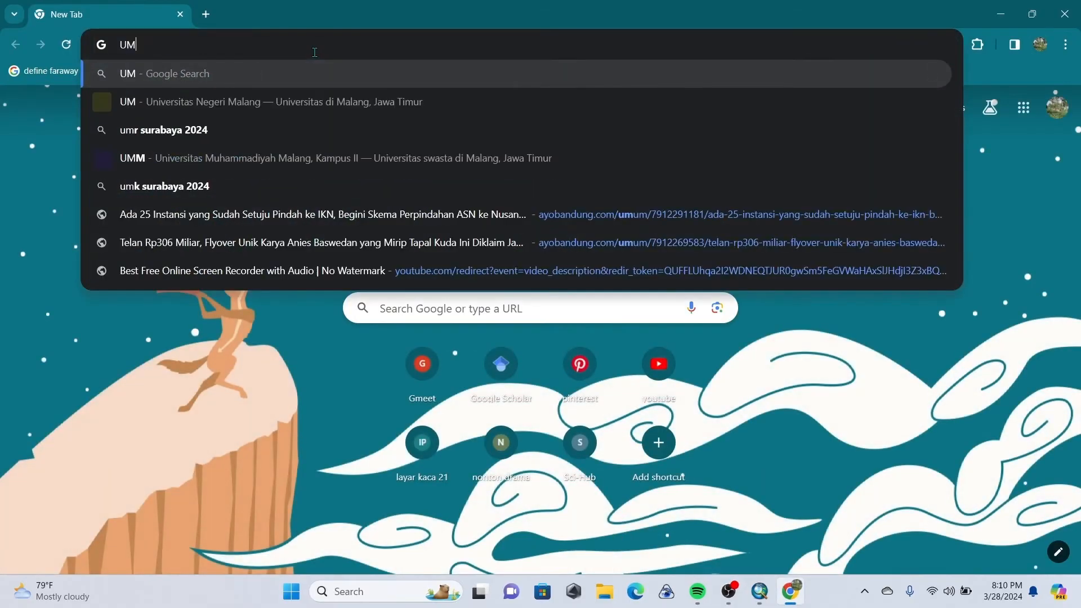
key("BackSpace")
type("TM")
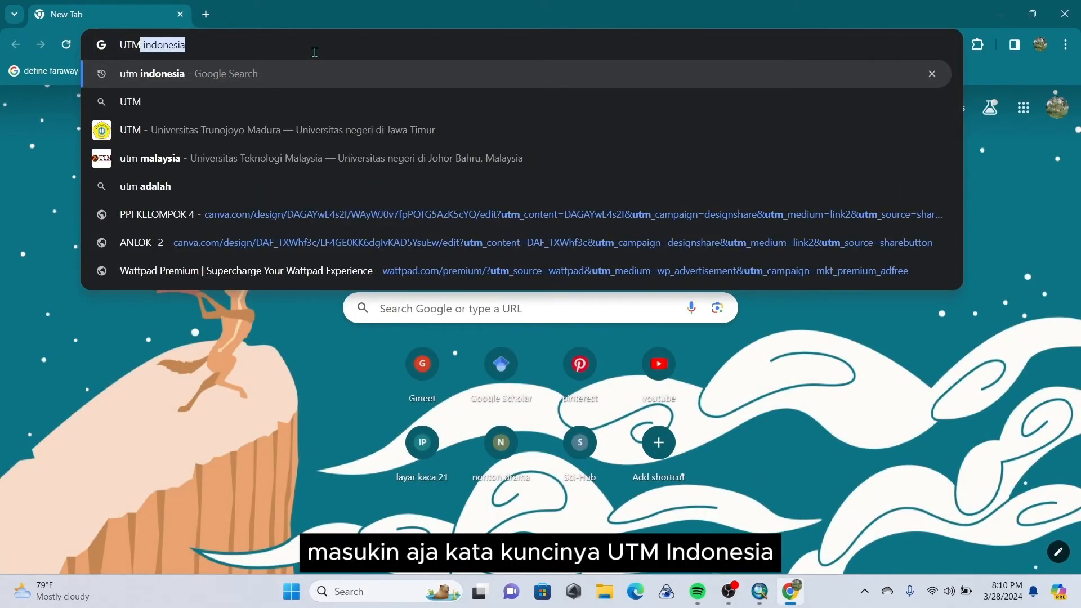
left_click(387, 74)
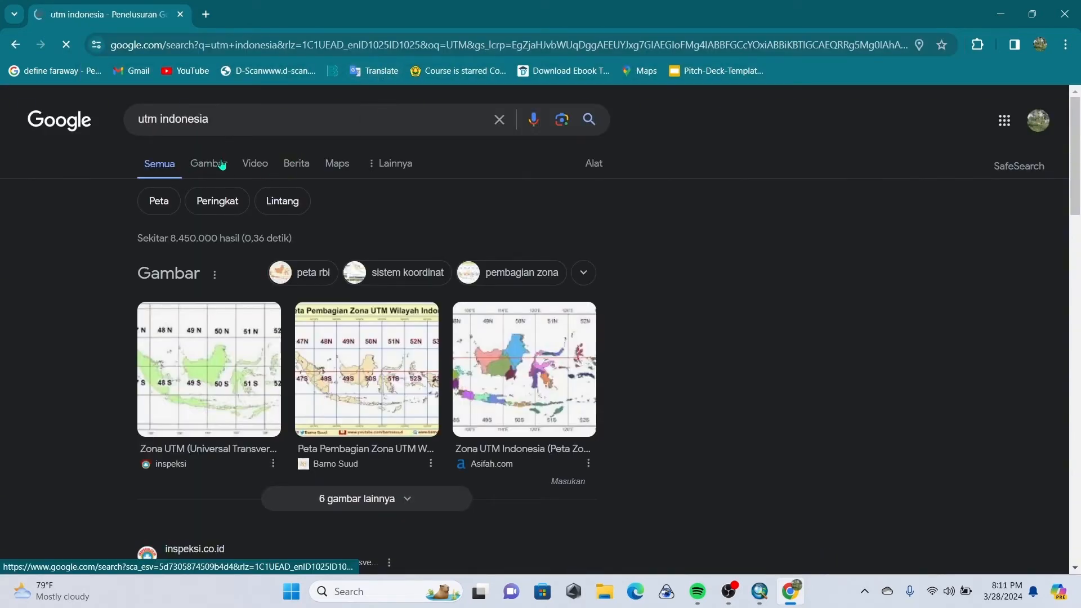
- Examine the Indonesian UTM zone map from inspeksi in the image results to find the study area's zone
left_click(222, 164)
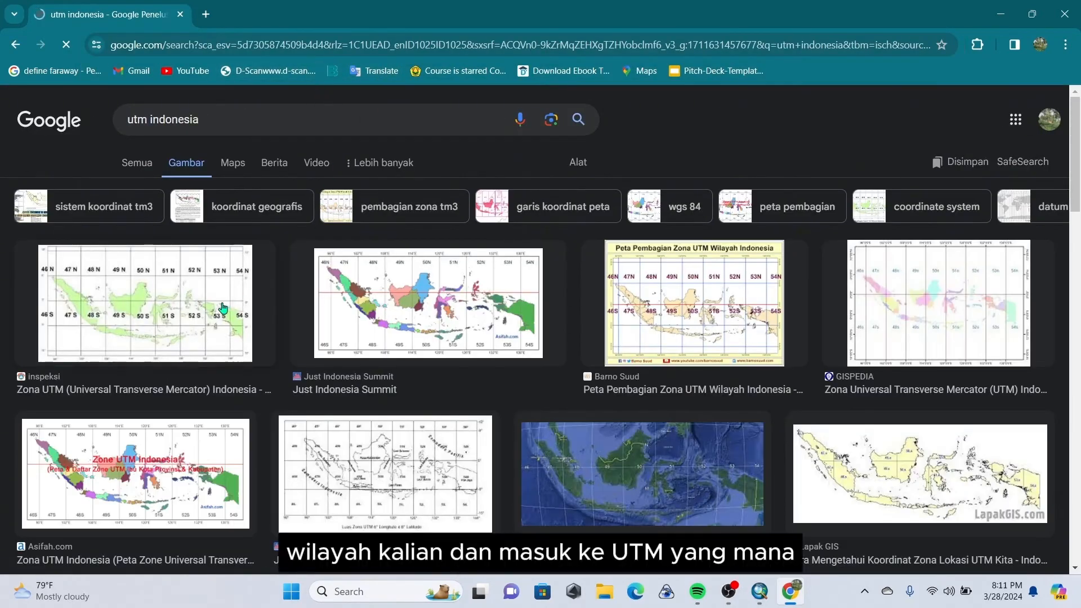
left_click(224, 308)
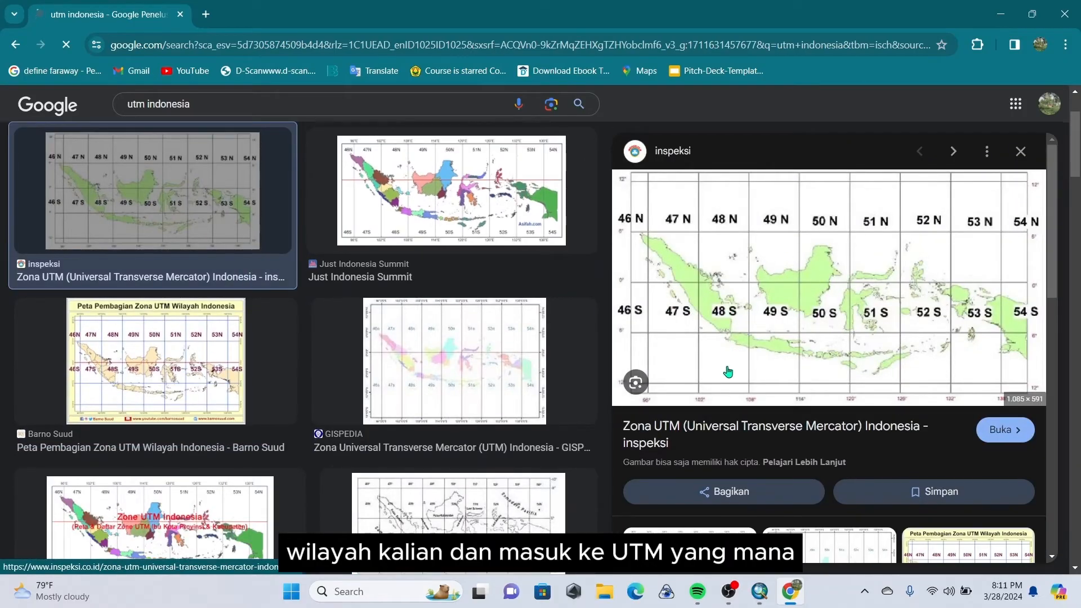
key("Right")
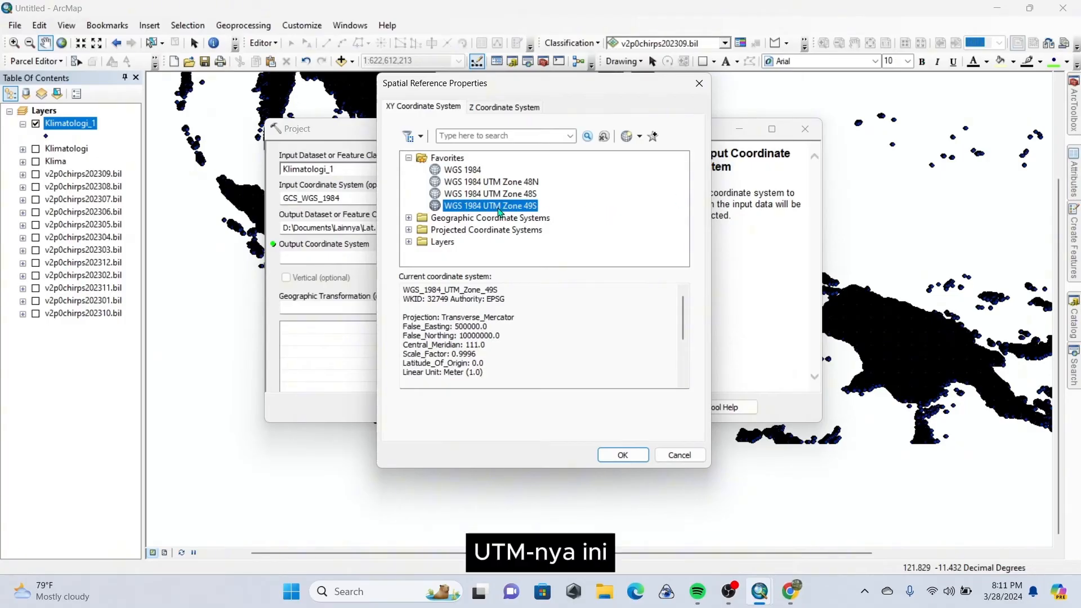
- Back in ArcMap, accept the chosen output coordinate system and run the Project tool
left_click(607, 456)
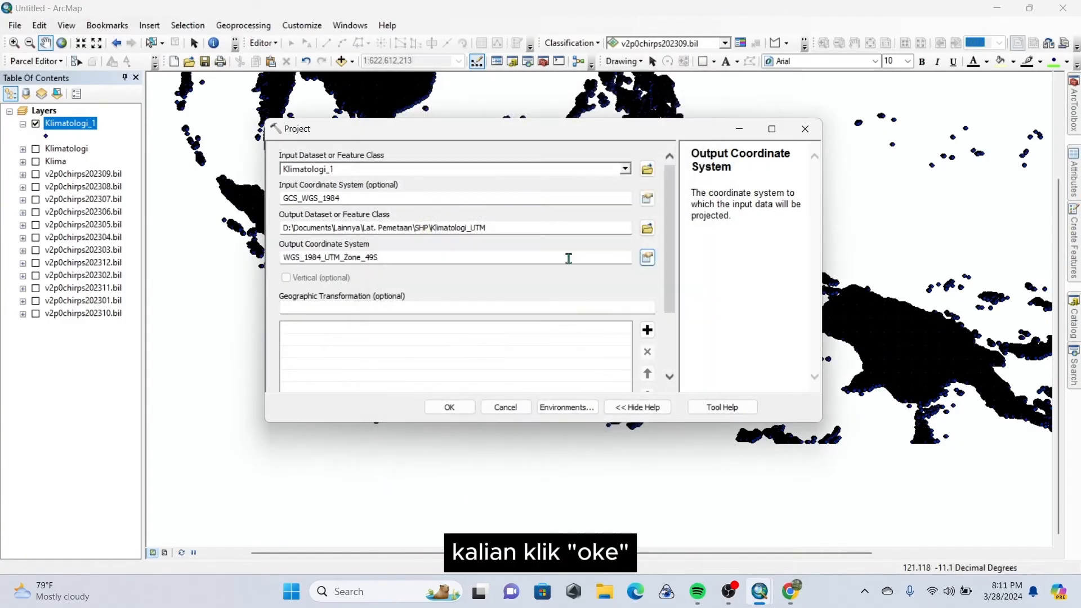
left_click(450, 407)
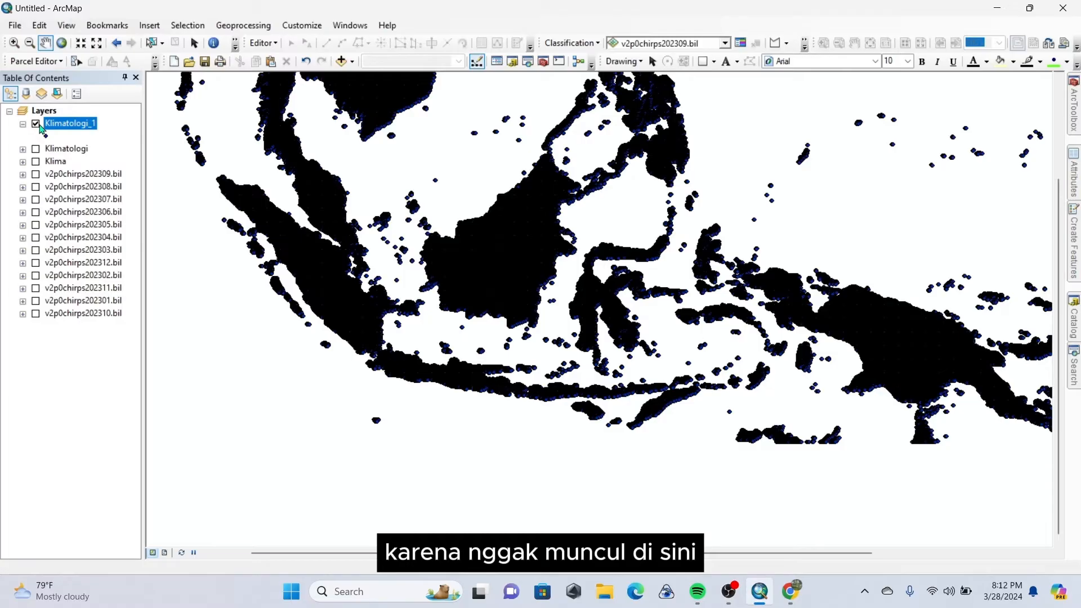
- Add Klimatologi_UTM.shp from the D:\Documents\Lainnya\Lat. Pemetaan\SHP folder to the map and hide the Klimatologi_1 layer
left_click(341, 61)
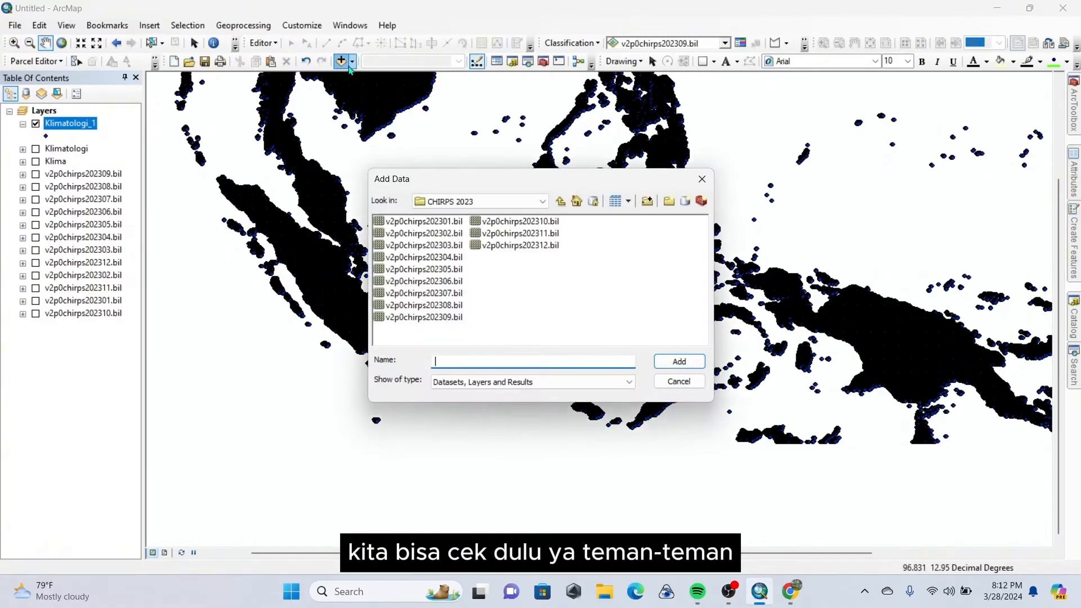
left_click(476, 201)
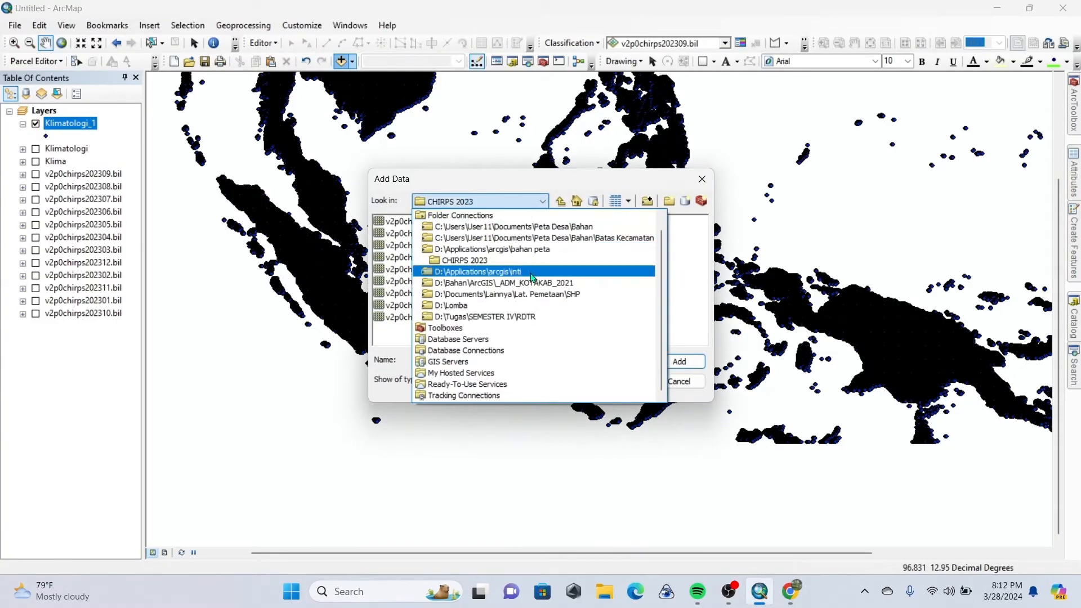
scroll(533, 277, "up", 1)
left_click(567, 308)
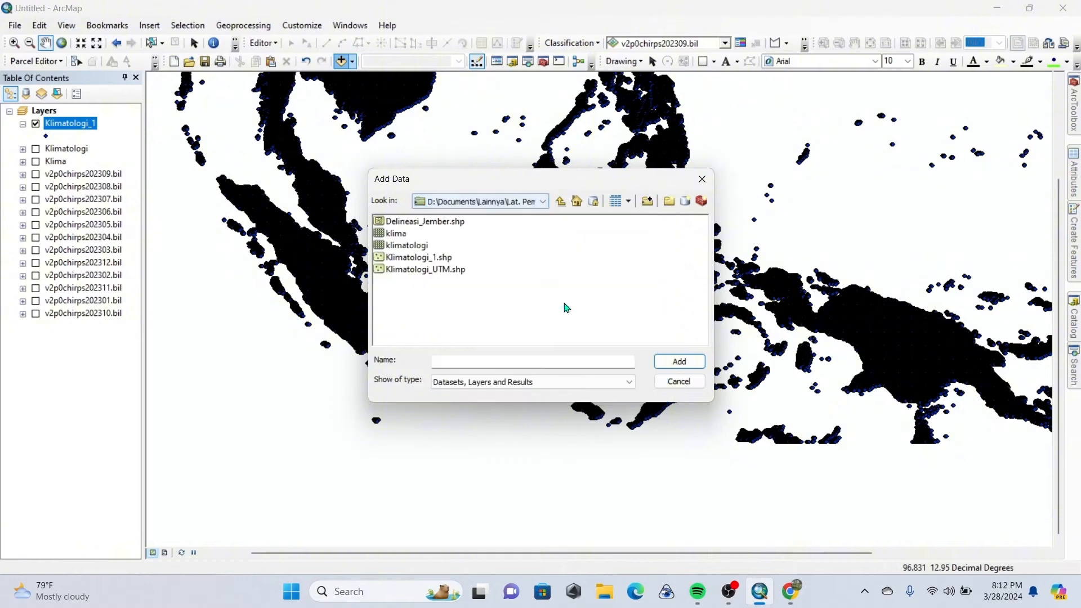
left_click(455, 270)
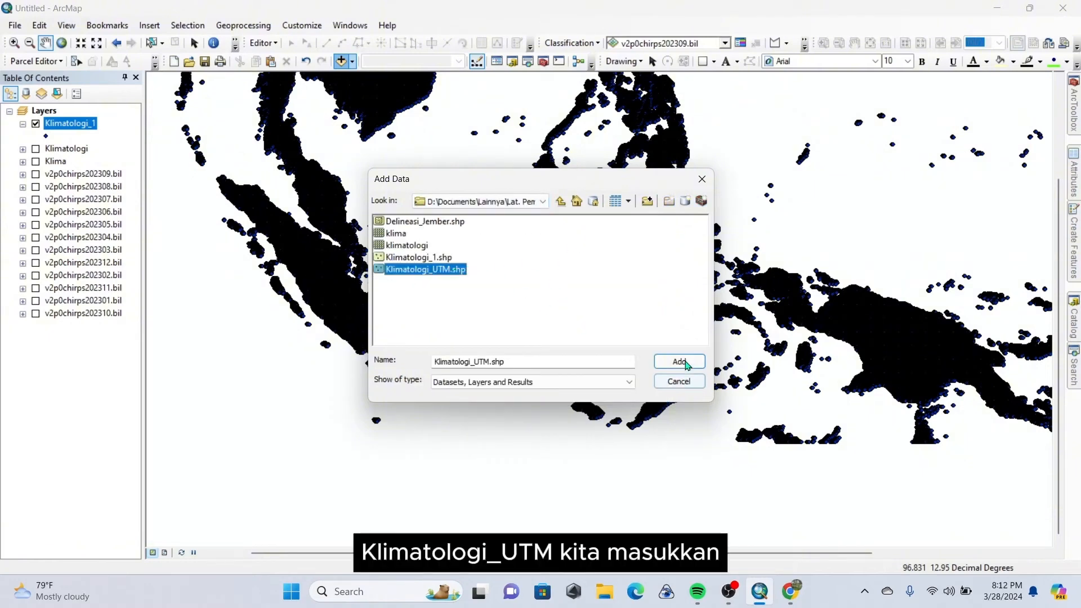
left_click(680, 362)
left_click(36, 149)
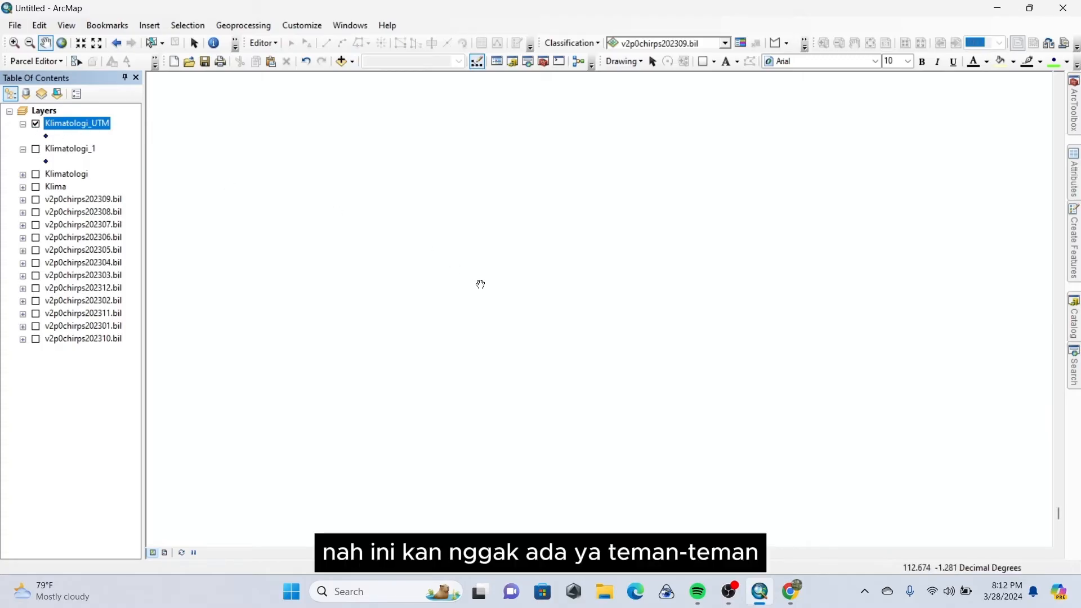
- Zoom to the Klimatologi_UTM layer's extent and collapse the Klimatologi_1 legend in the layer list
right_click(88, 127)
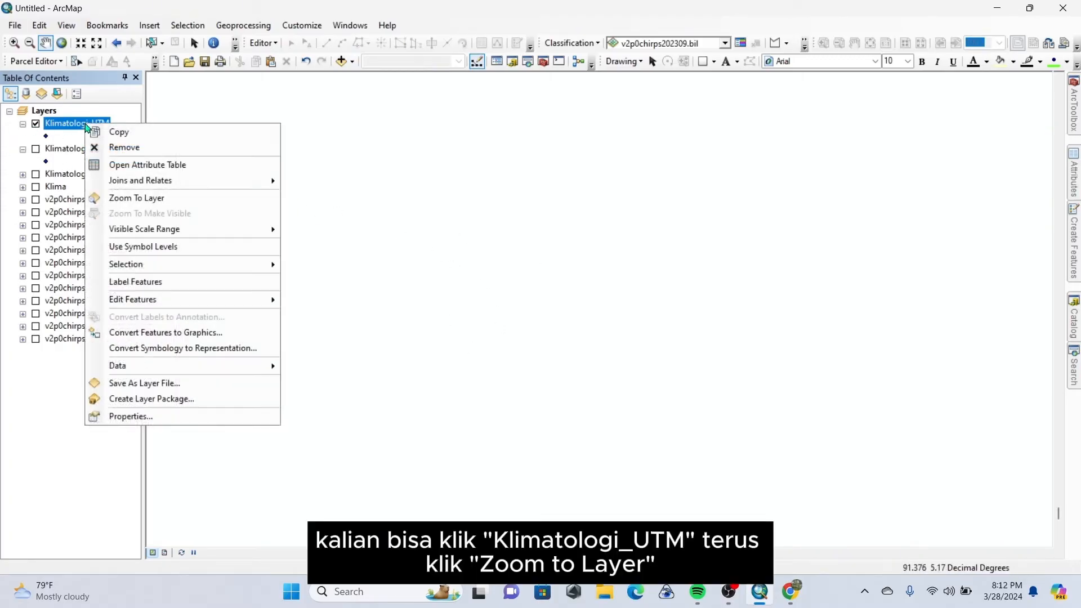
left_click(138, 199)
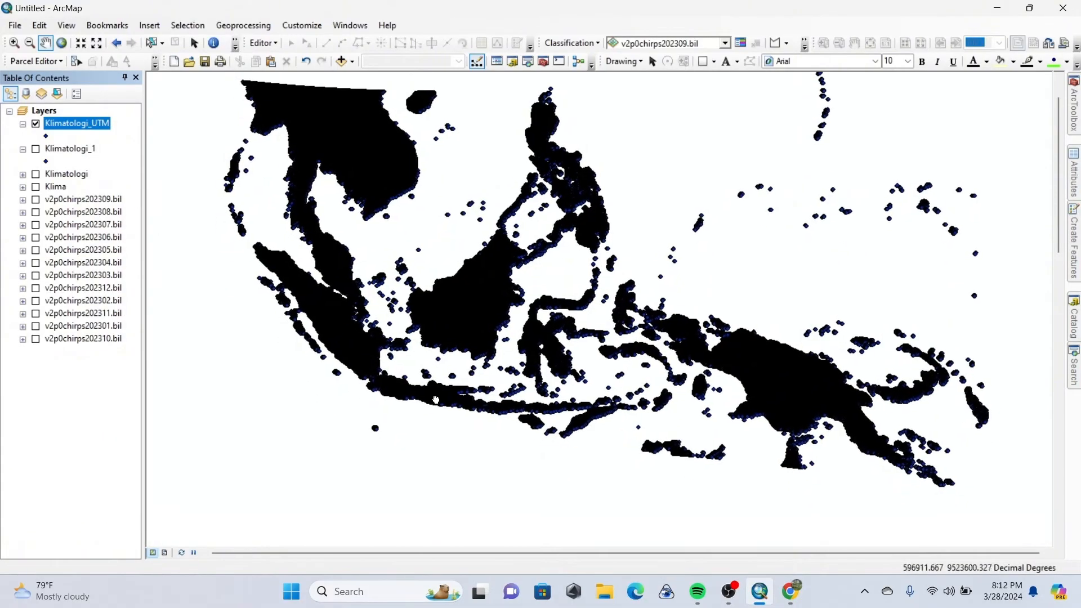
scroll(436, 400, "up", 2)
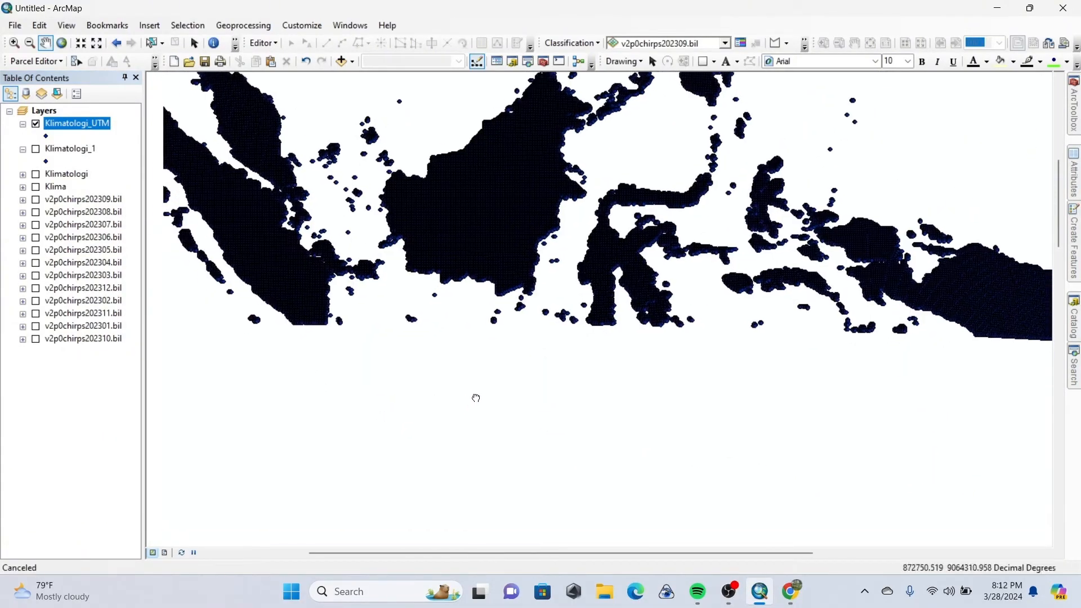
left_click(22, 151)
- Select the Klimatologi_UTM points in a rectangle over eastern Java, covering the Jember area
scroll(450, 417, "up", 3)
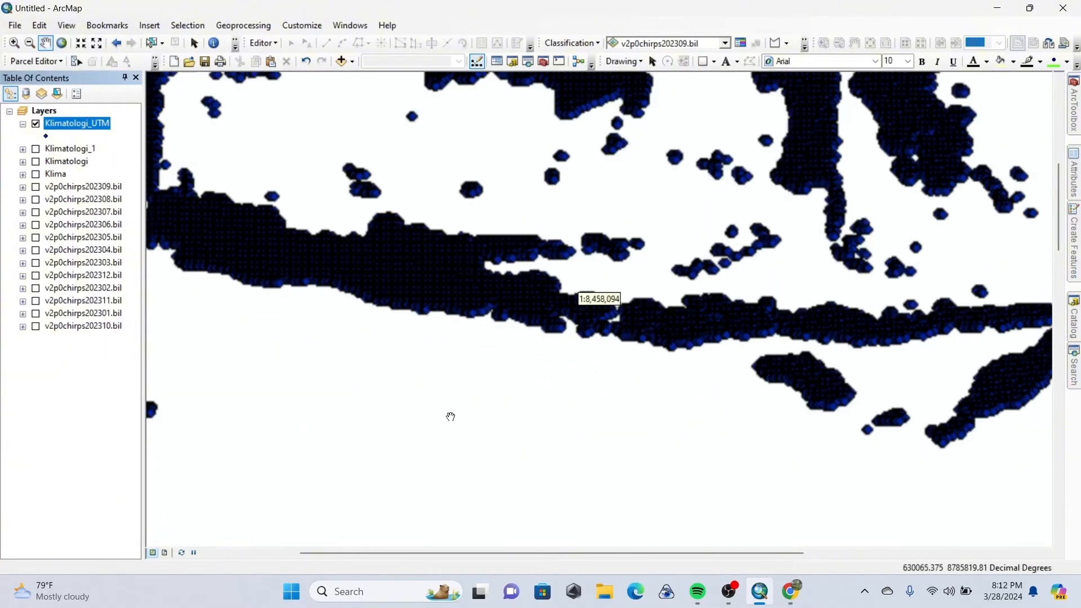
left_click_drag(529, 306, 558, 305)
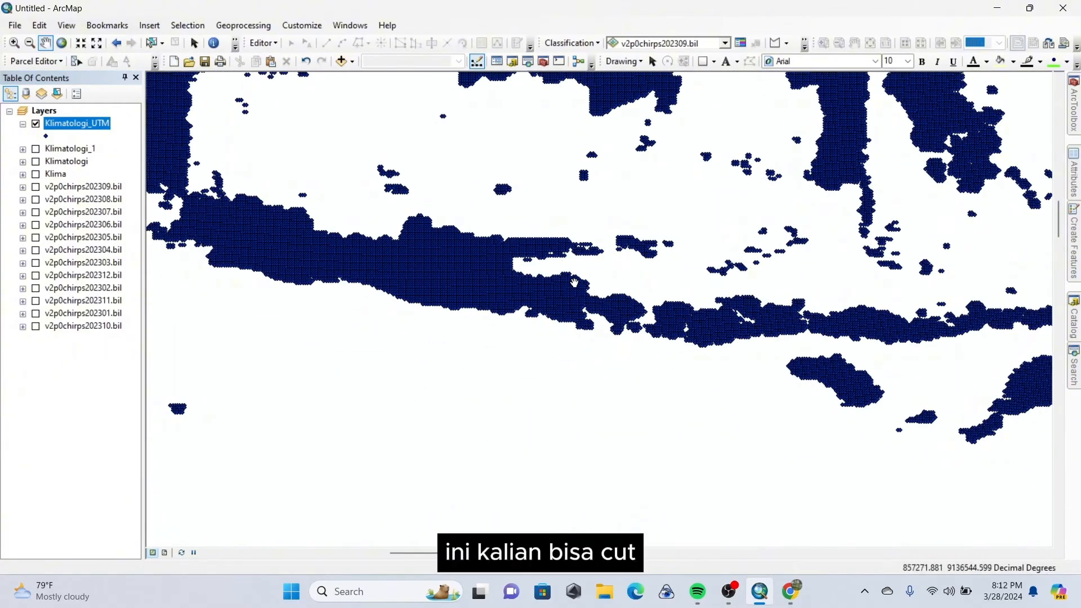
scroll(574, 282, "down", 3)
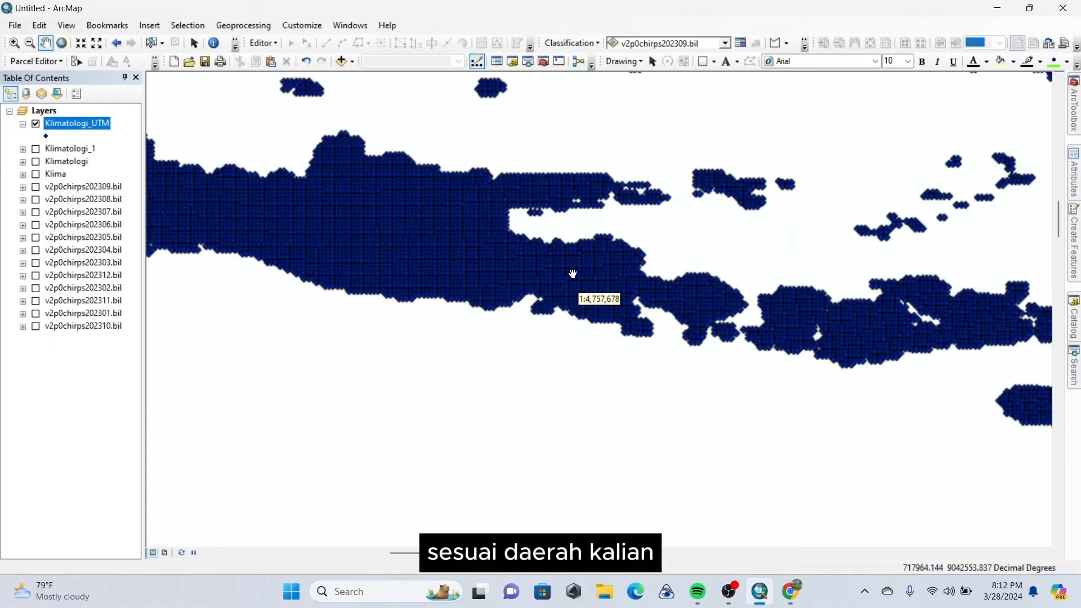
scroll(580, 260, "down", 1)
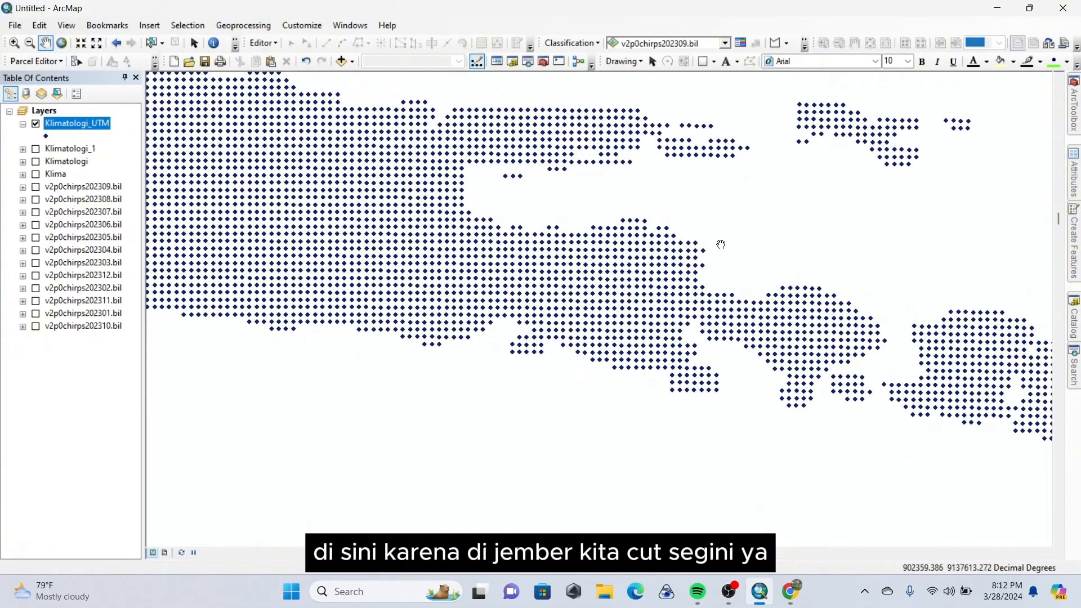
left_click(151, 43)
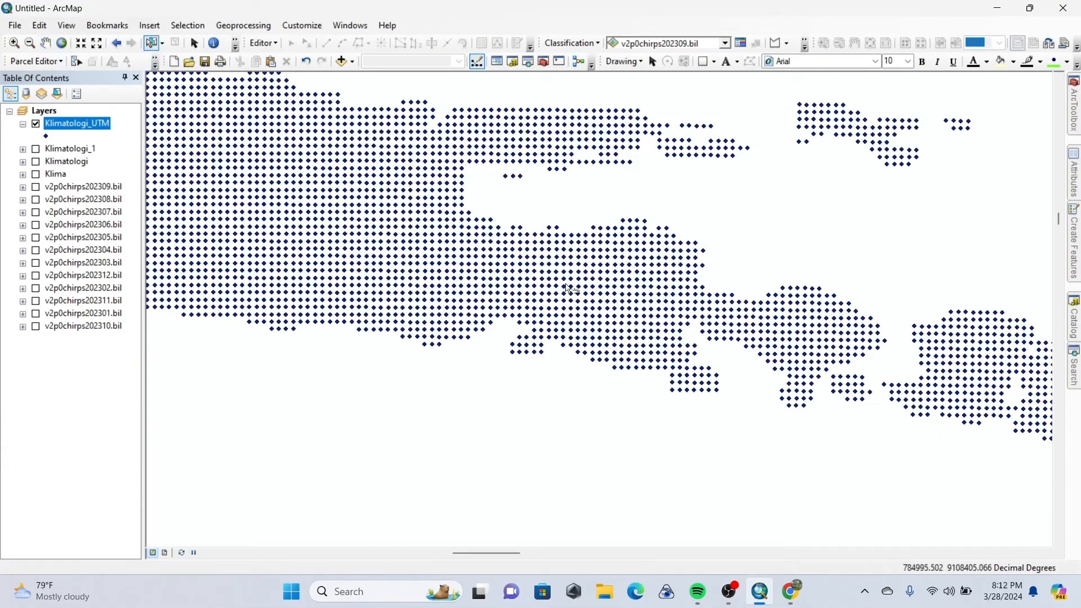
left_click_drag(474, 186, 702, 434)
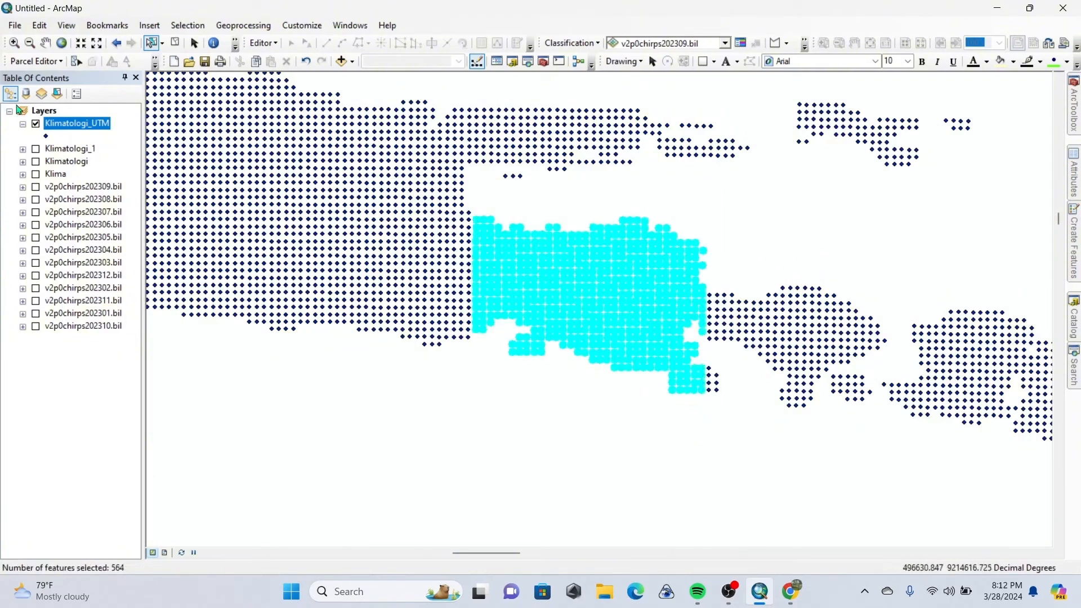
- Export the selected Klimatologi_UTM features as the shapefile Jember_Klima in the Lat. Pemetaan\SHP folder and add it to the map
right_click(110, 124)
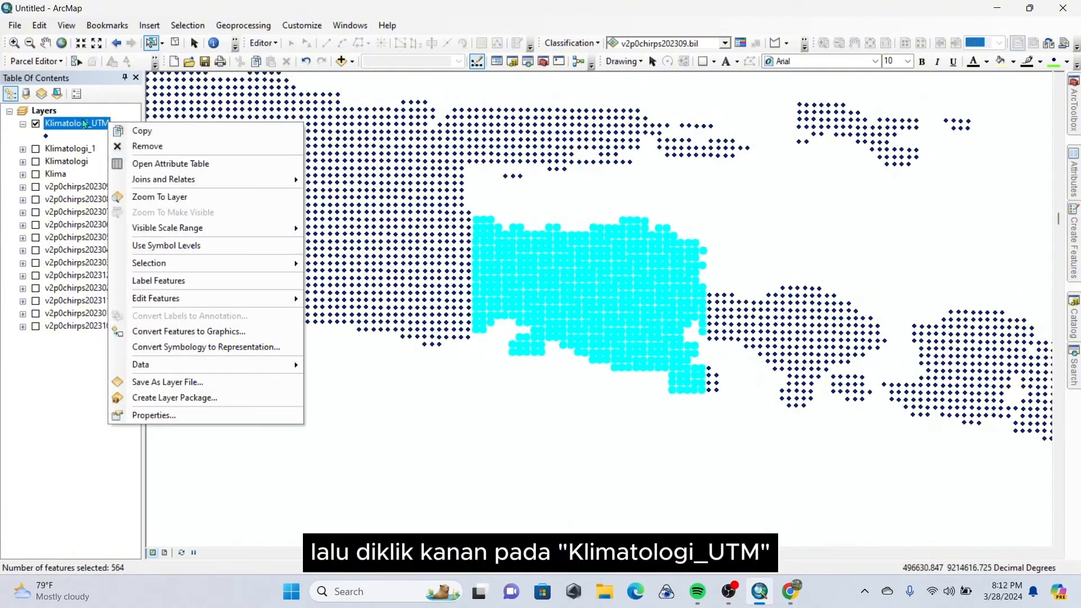
mouse_move(226, 365)
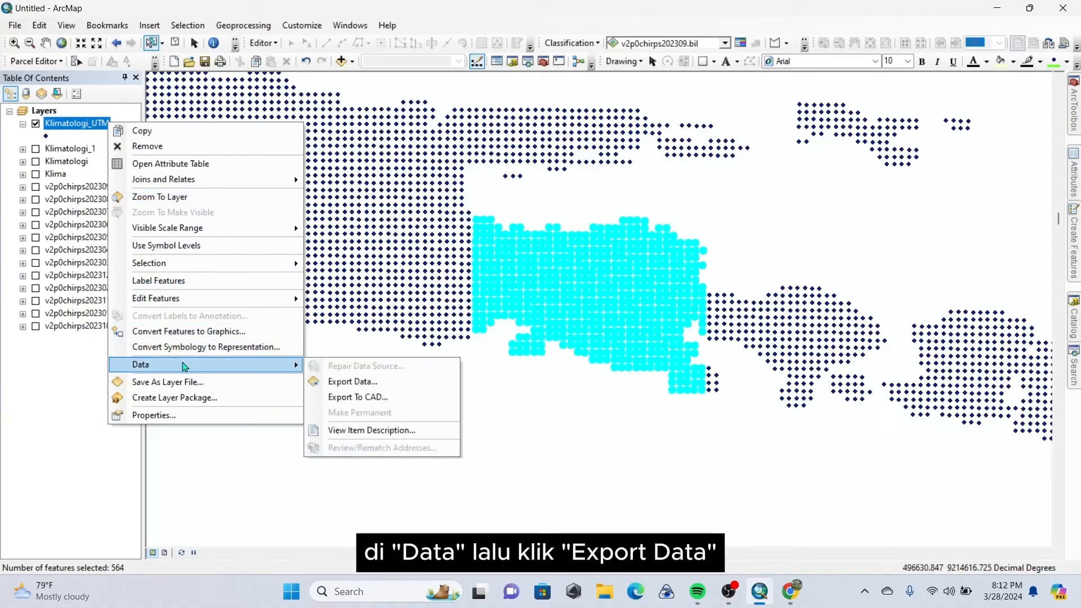
left_click(316, 383)
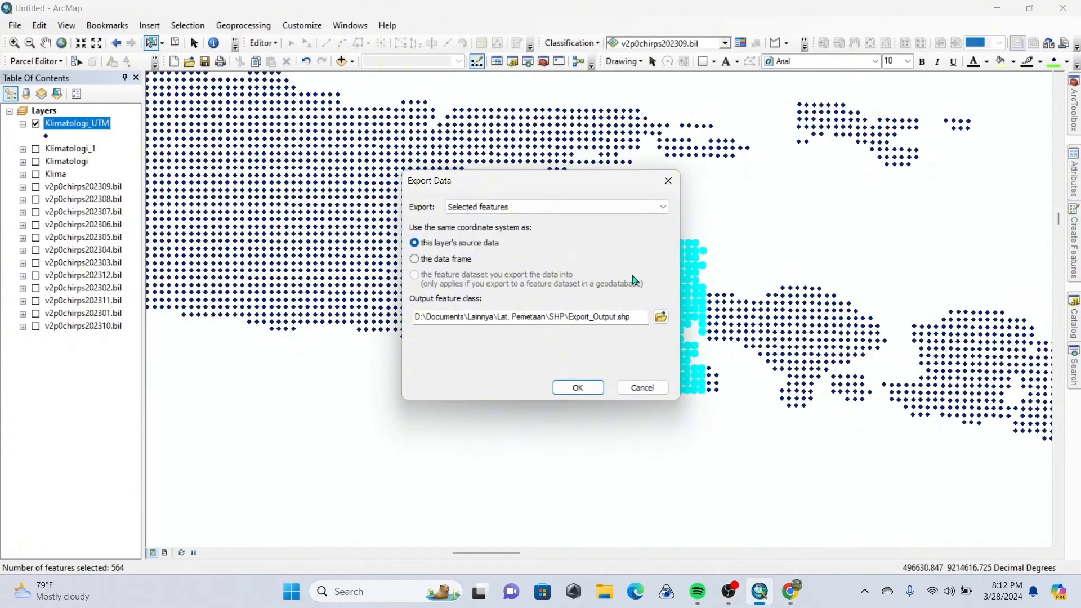
left_click(661, 318)
left_click_drag(540, 363, 377, 358)
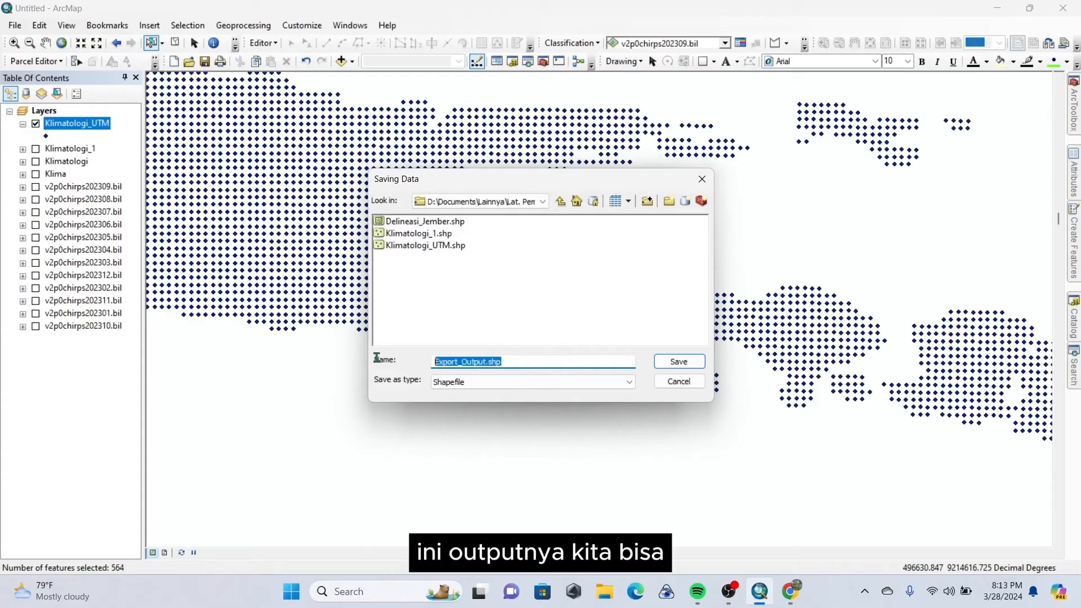
type("Je")
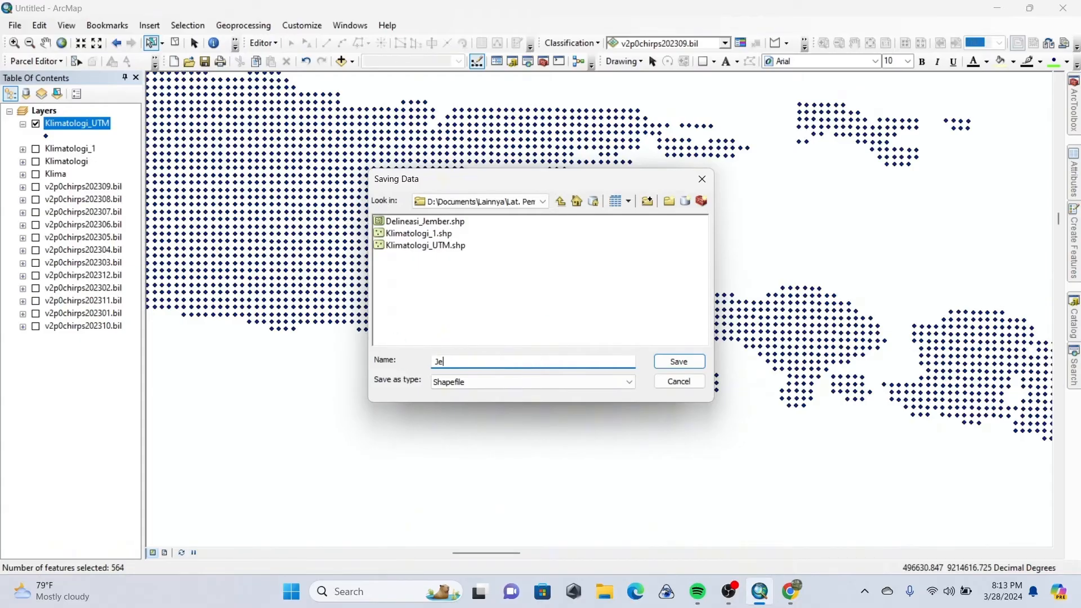
type("mber")
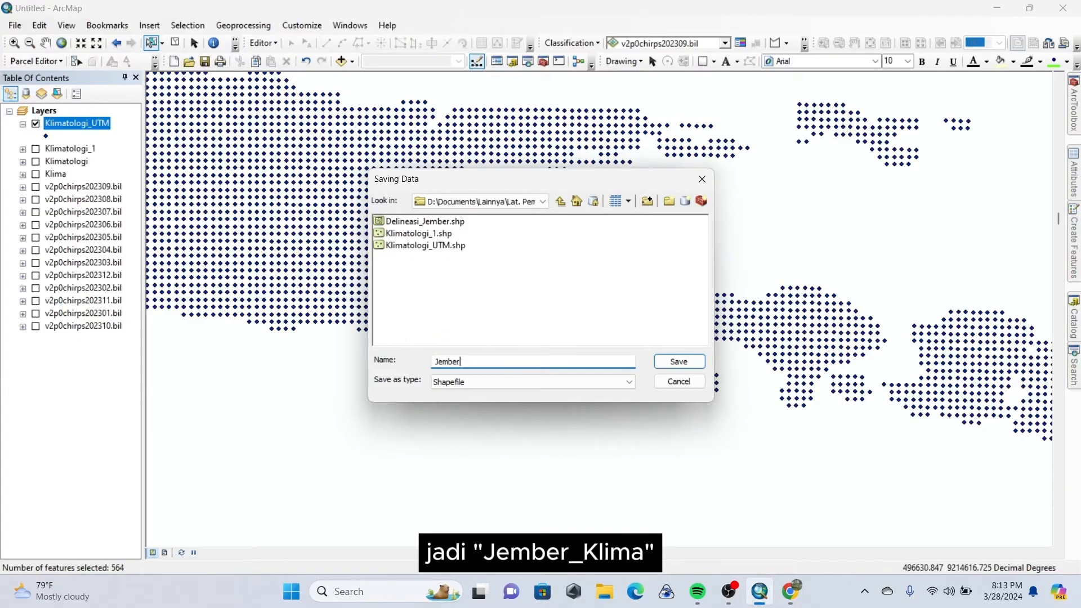
type("_Klima")
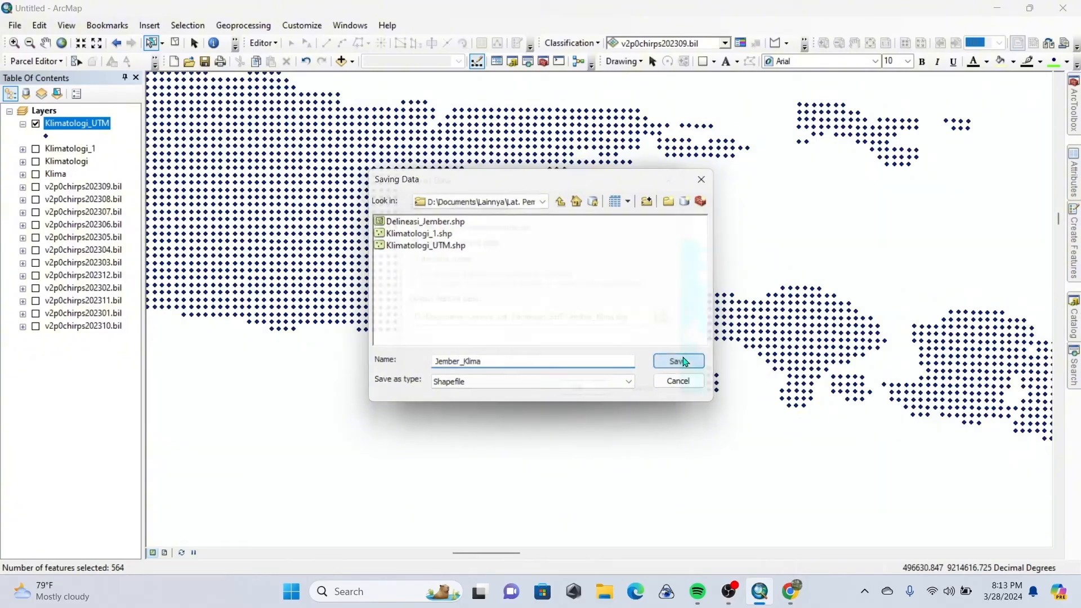
left_click(679, 362)
left_click(591, 387)
left_click(591, 345)
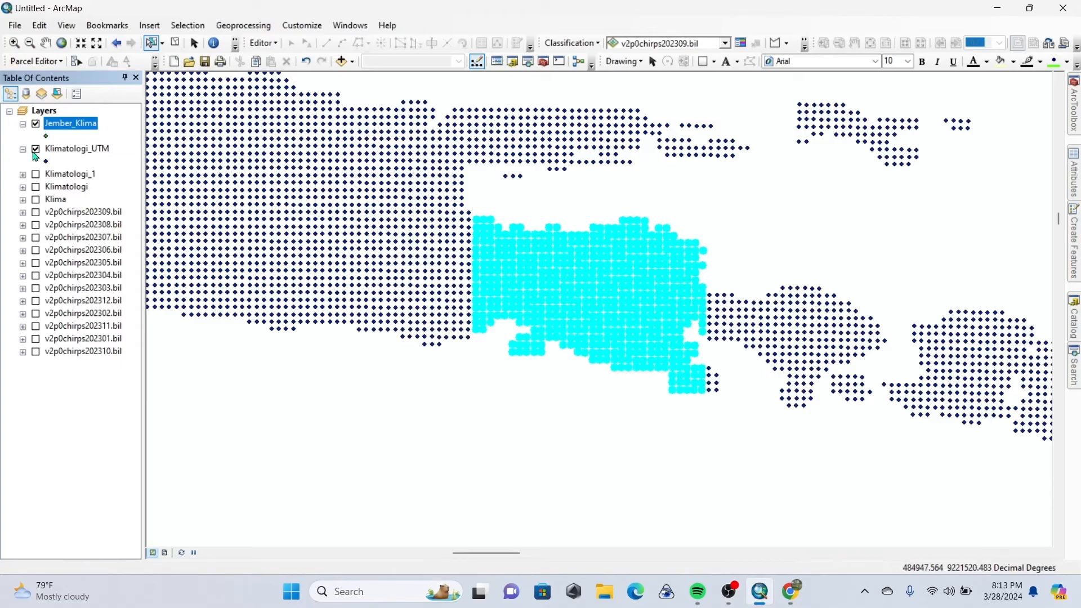
- Hide the Klimatologi_UTM layer and collapse its legend in the layer list
left_click(35, 150)
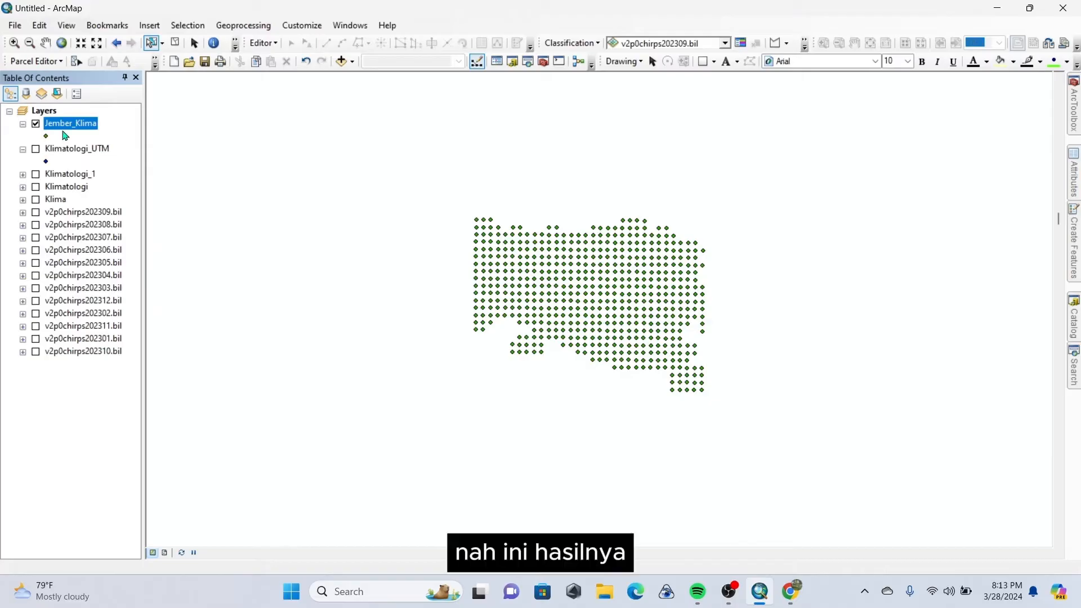
left_click(23, 150)
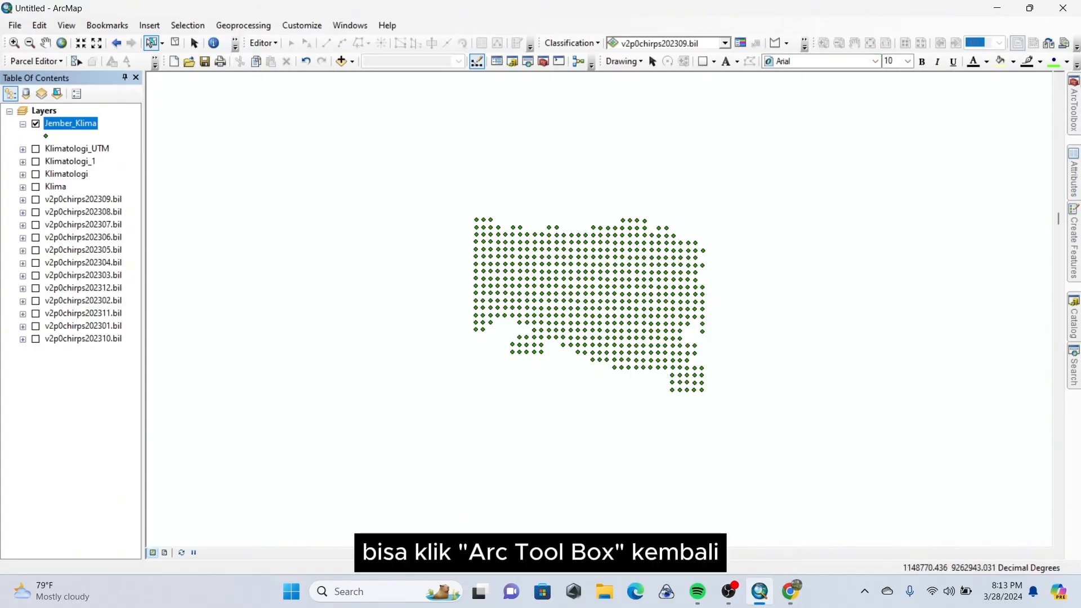
- Set up the 3D Analyst IDW raster interpolation with Jember_Klima as the input points and grid_code as the Z value field
left_click(1074, 105)
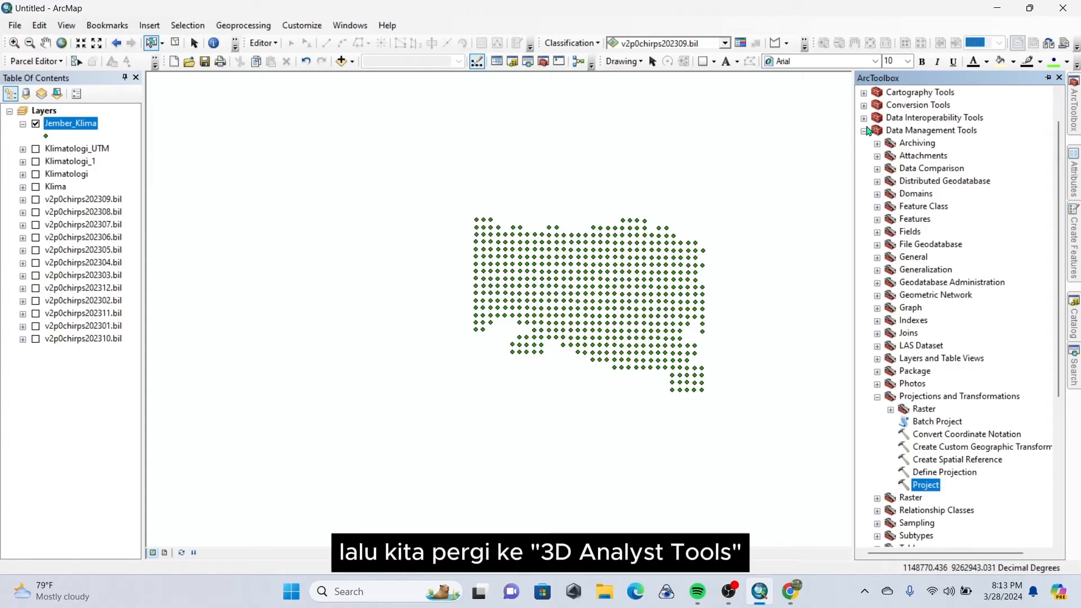
double_click(901, 131)
left_click(864, 106)
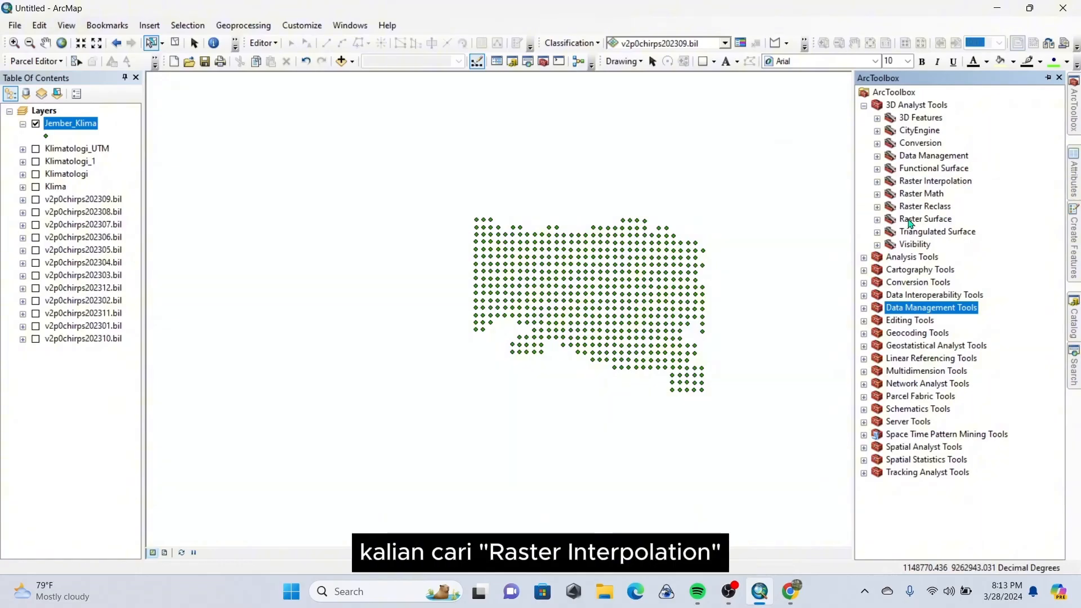
left_click(878, 182)
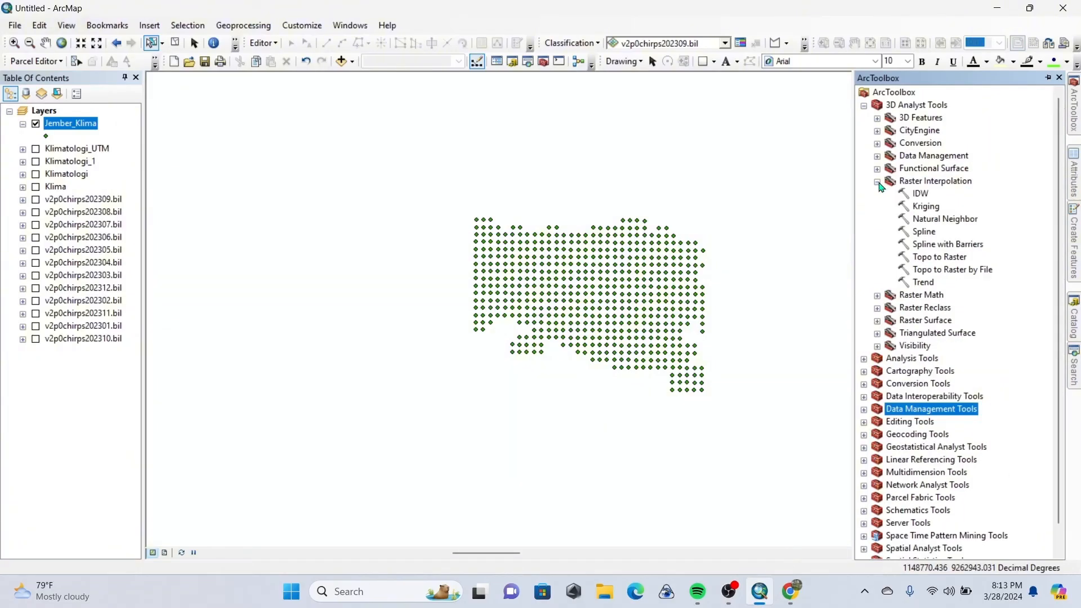
double_click(919, 194)
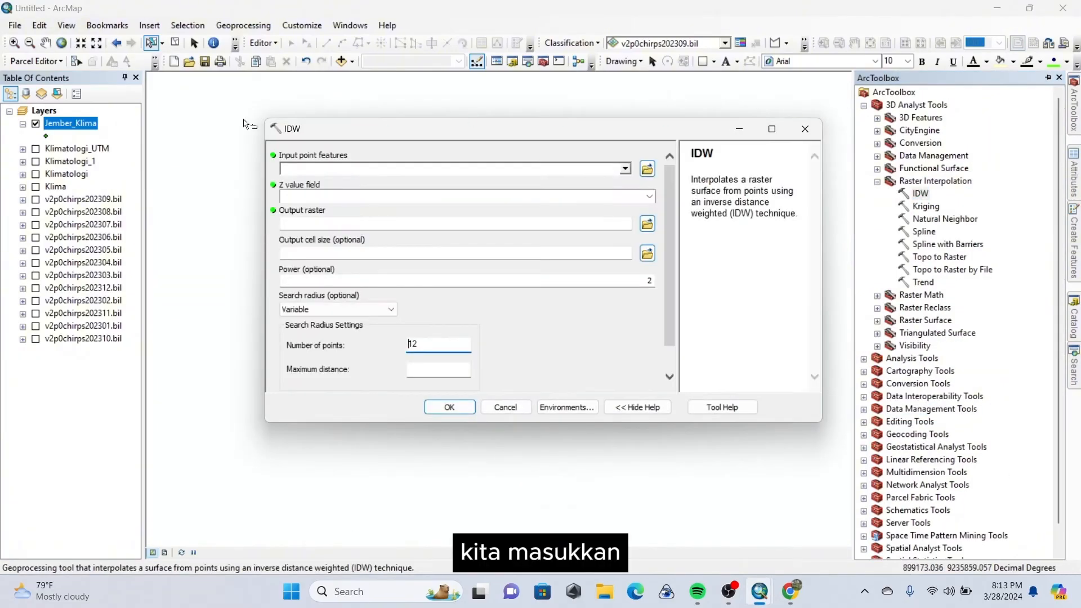
left_click_drag(122, 133, 324, 172)
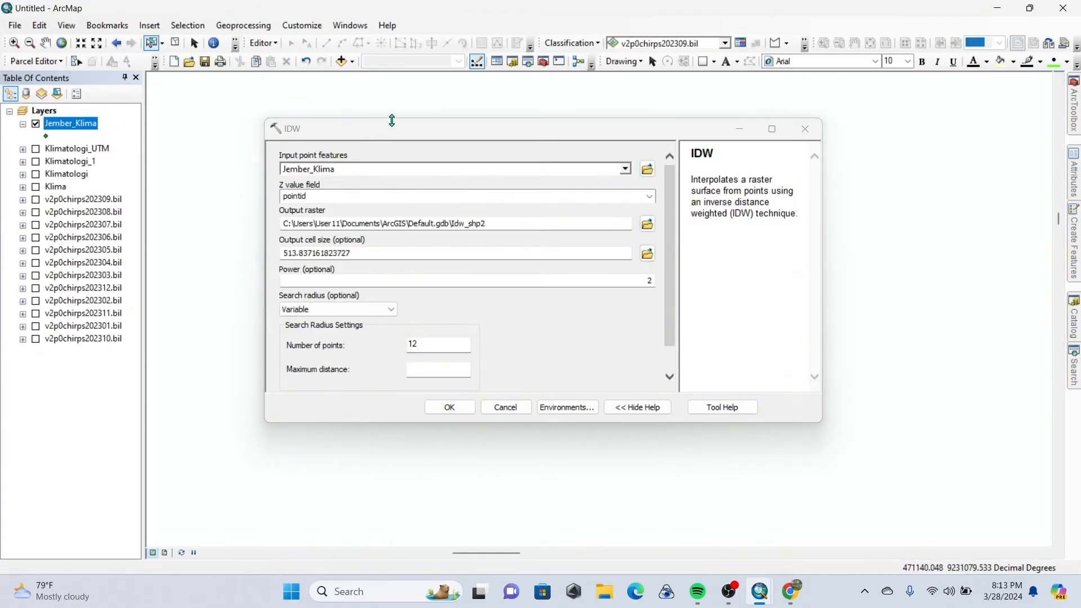
left_click(650, 197)
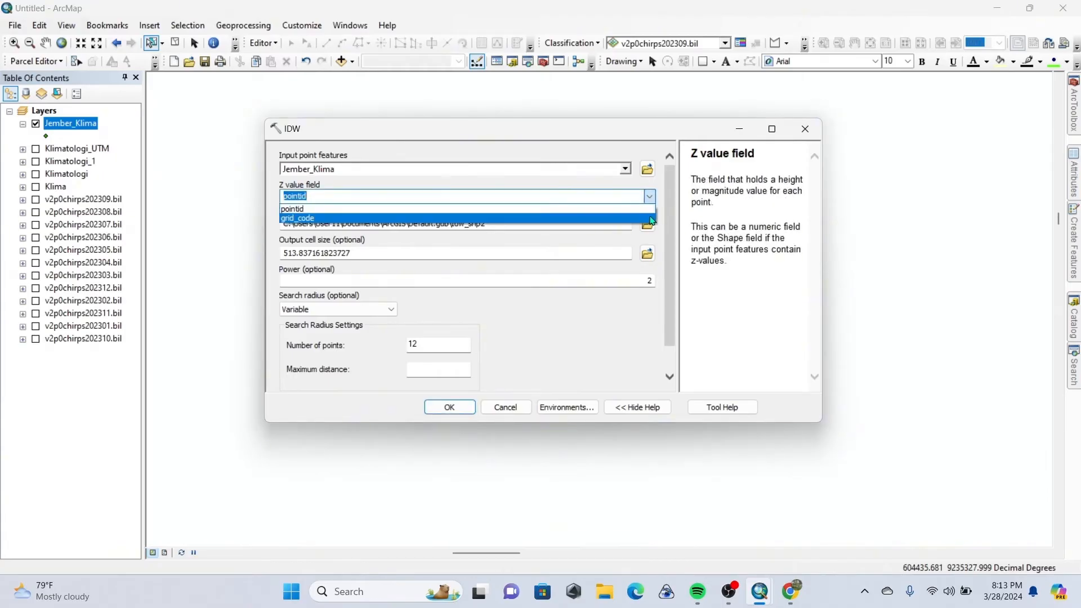
left_click(650, 219)
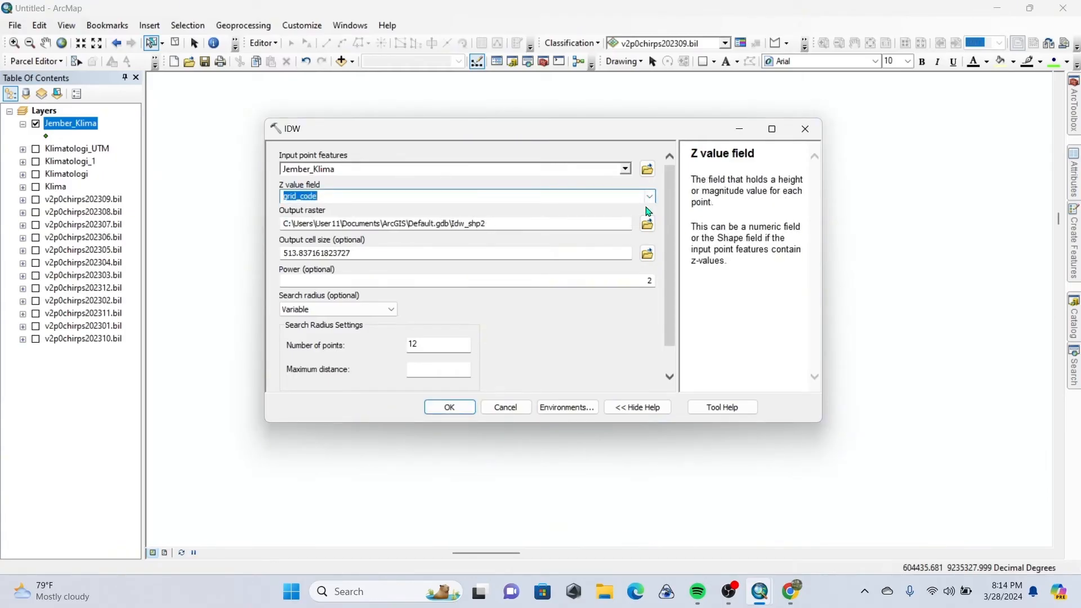
- Save the IDW output raster as Jember_K in the Lat. Pemetaan\SHP folder with a cell size of 30 and run the interpolation
left_click(648, 224)
type("Jember_K")
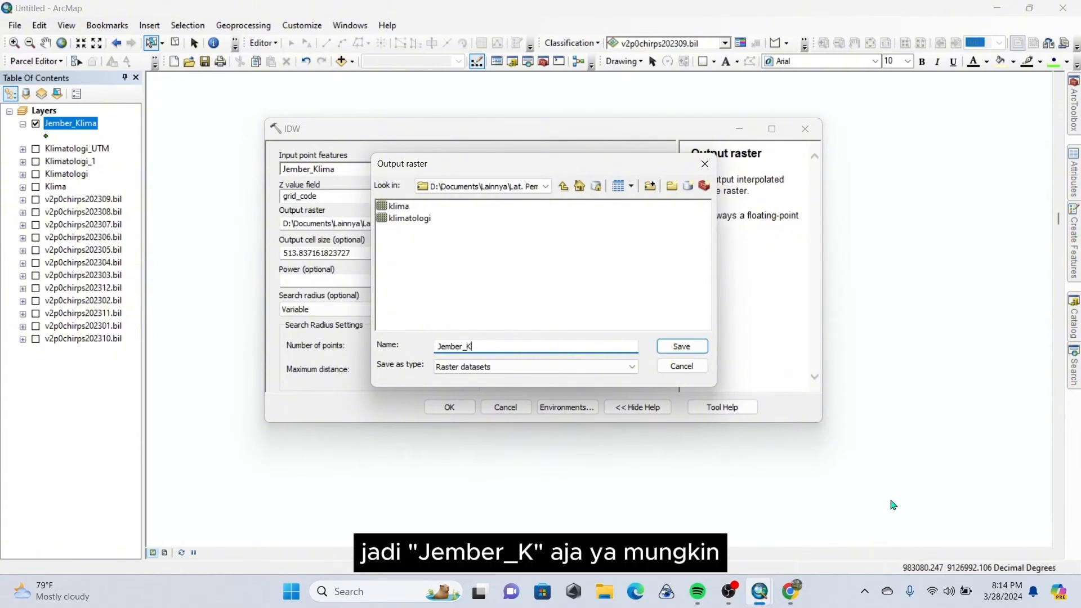
left_click(682, 346)
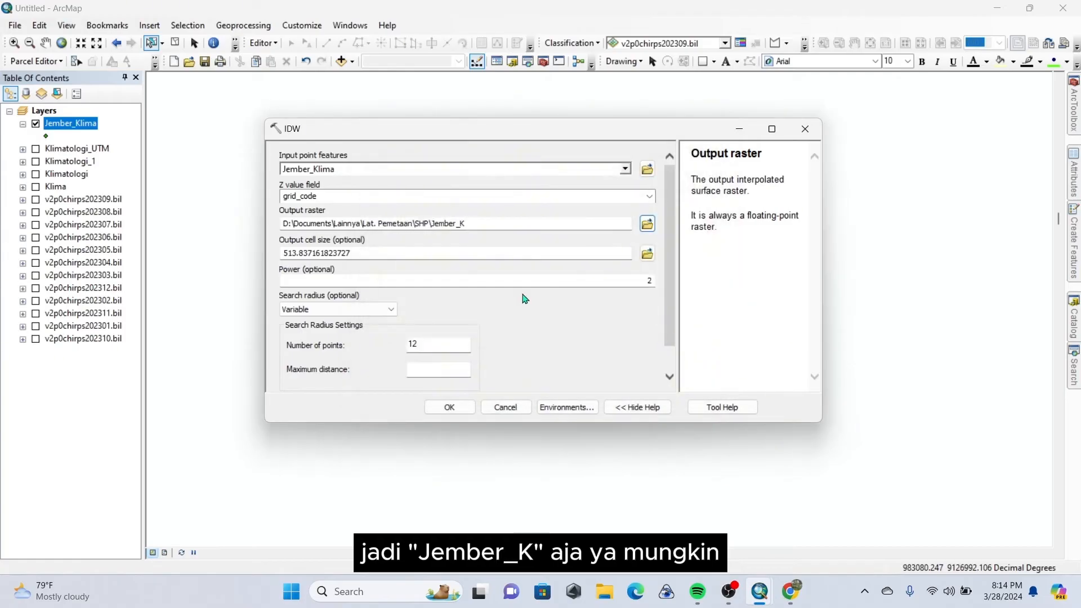
left_click(412, 255)
double_click(411, 255)
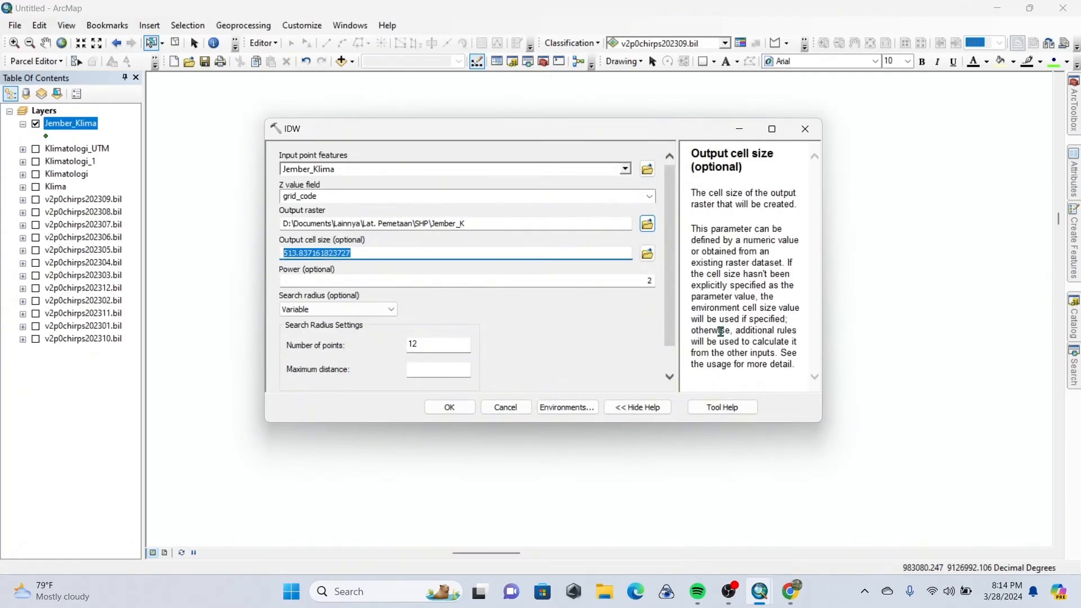
type("30")
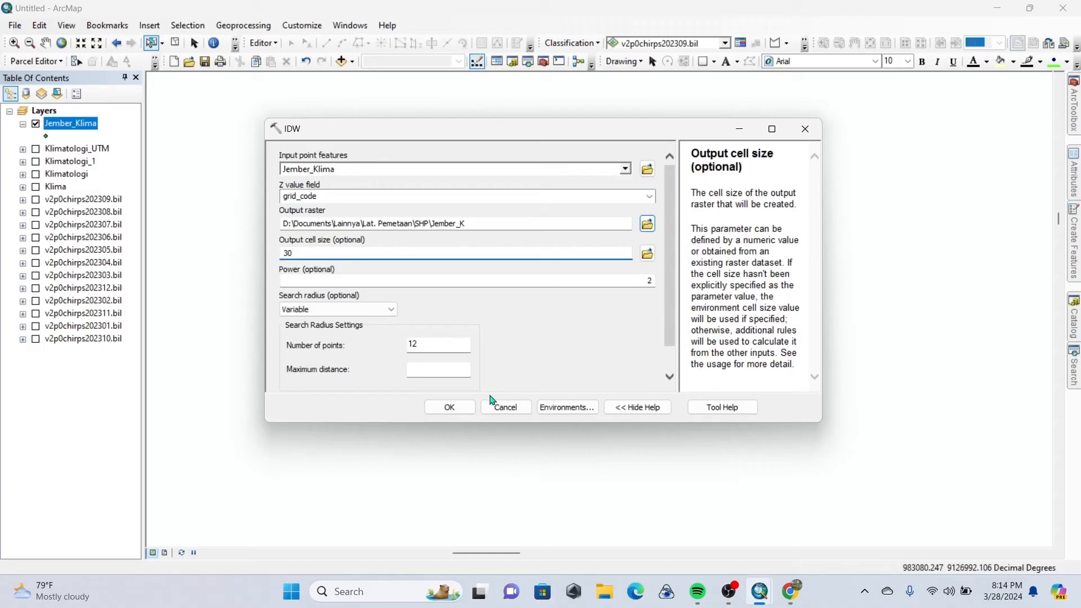
left_click(457, 405)
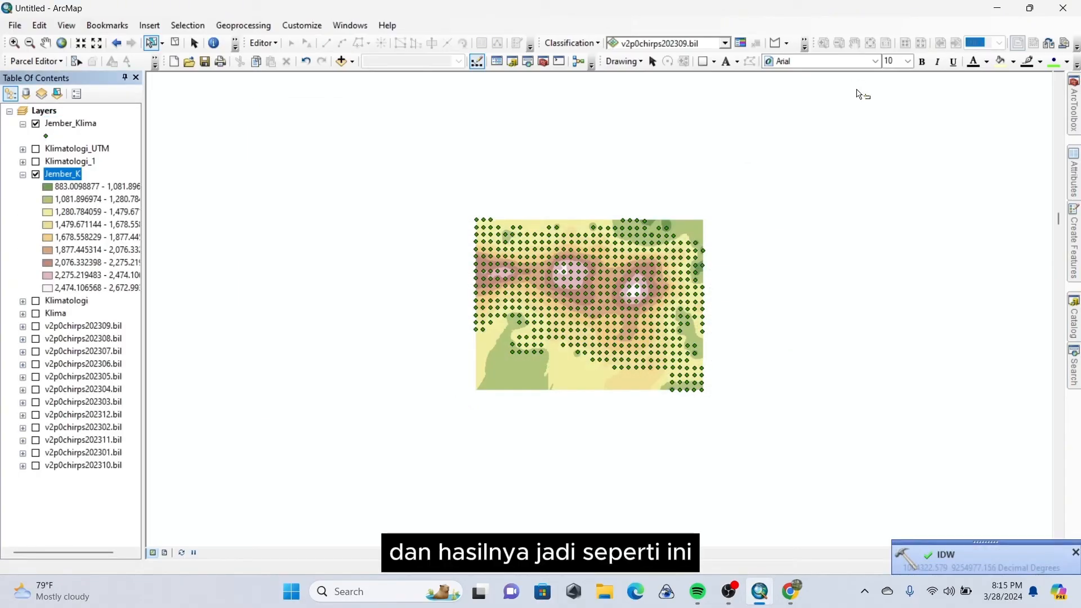
- Hide the Jember_Klima points and reorder the layers so the Jember_K raster sits above all the other layers
left_click(36, 124)
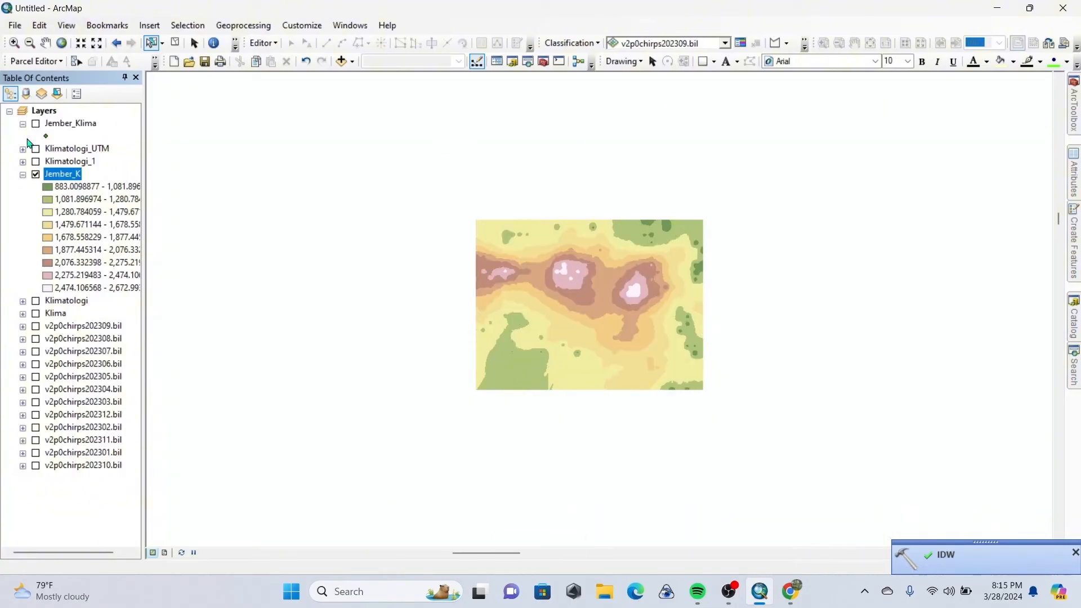
left_click_drag(59, 161, 76, 282)
left_click_drag(79, 124, 82, 202)
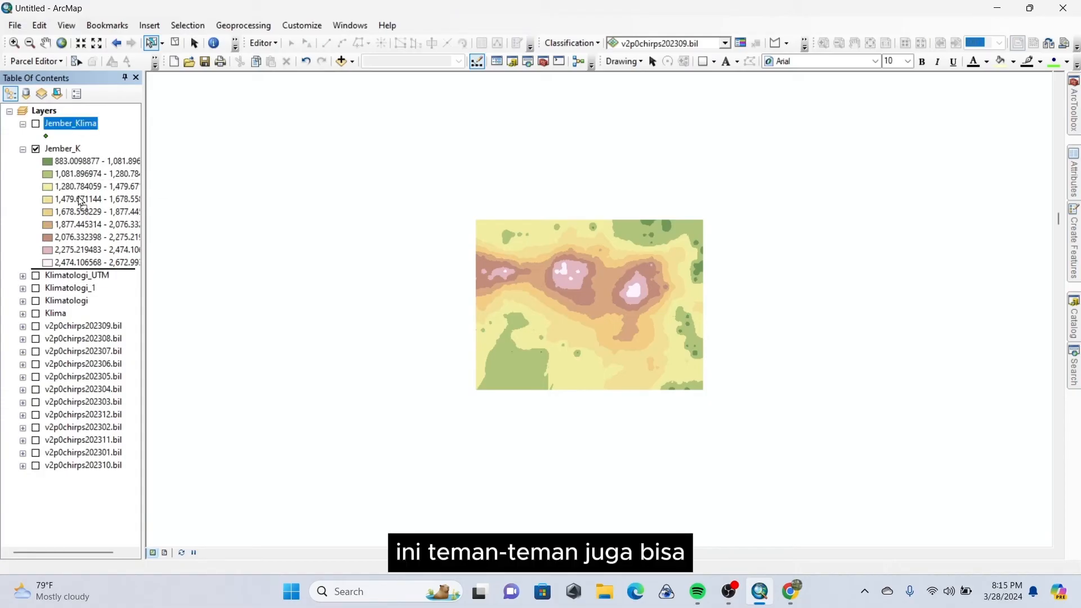
left_click_drag(82, 257, 83, 264)
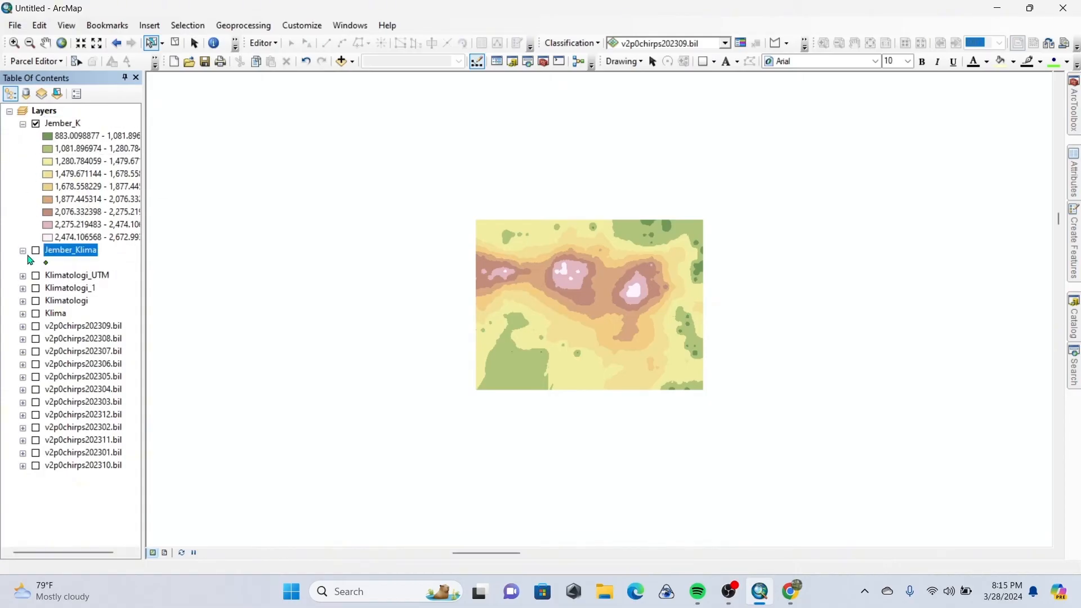
- Remove the Jember_Klima, Klimatologi_UTM, Klimatologi_1, Klimatologi and Klima layers from the map
right_click(50, 250)
left_click(66, 270)
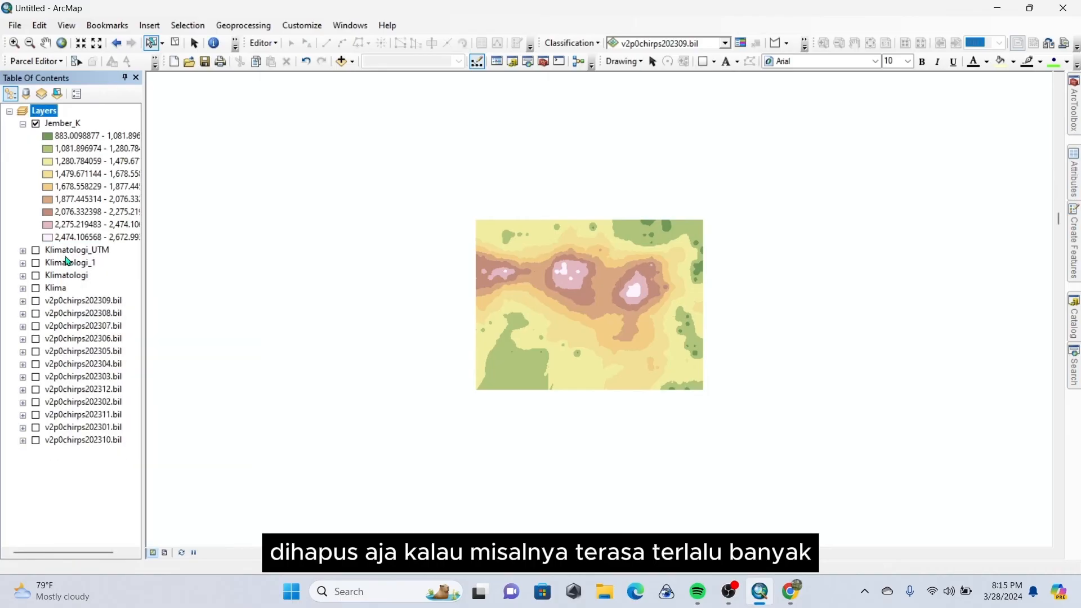
right_click(62, 249)
left_click(71, 273)
left_click_drag(71, 250, 73, 255)
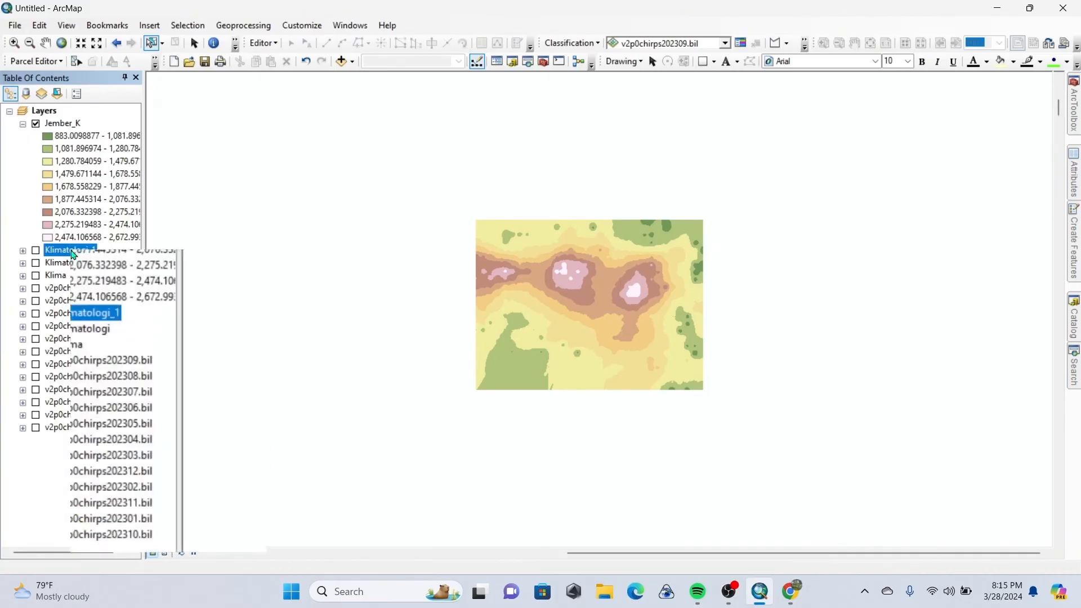
right_click(50, 251)
left_click(67, 272)
left_click(50, 250)
right_click(45, 255)
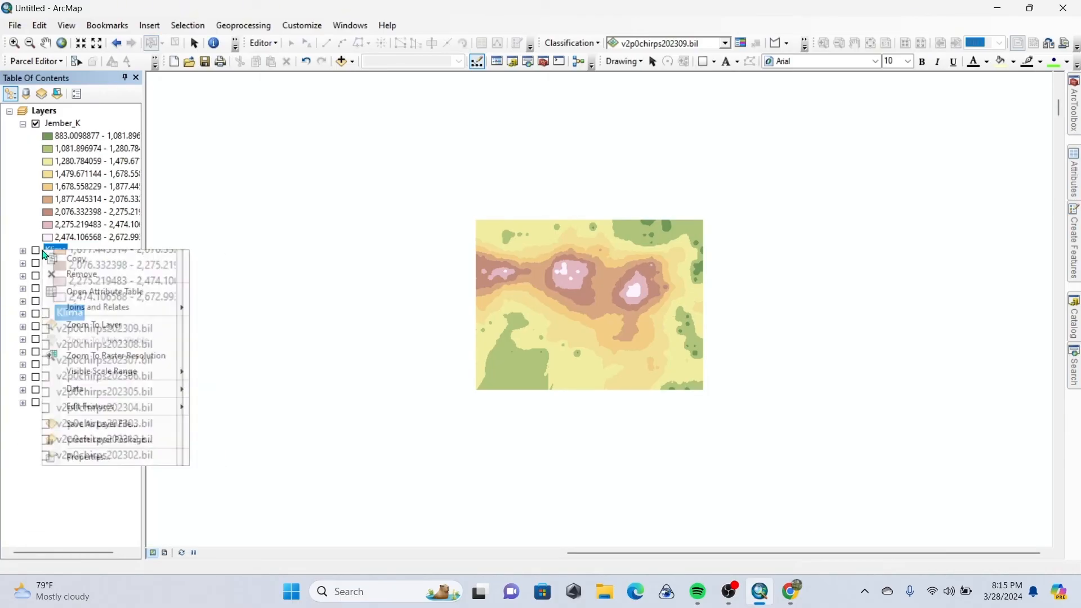
left_click(66, 273)
- Select all twelve monthly v2p0chirps2023 rasters together and remove them from the map, leaving only Jember_K
left_click(57, 250, "ctrl")
left_click(59, 262, "ctrl")
left_click(62, 275, "ctrl")
left_click(64, 288, "ctrl")
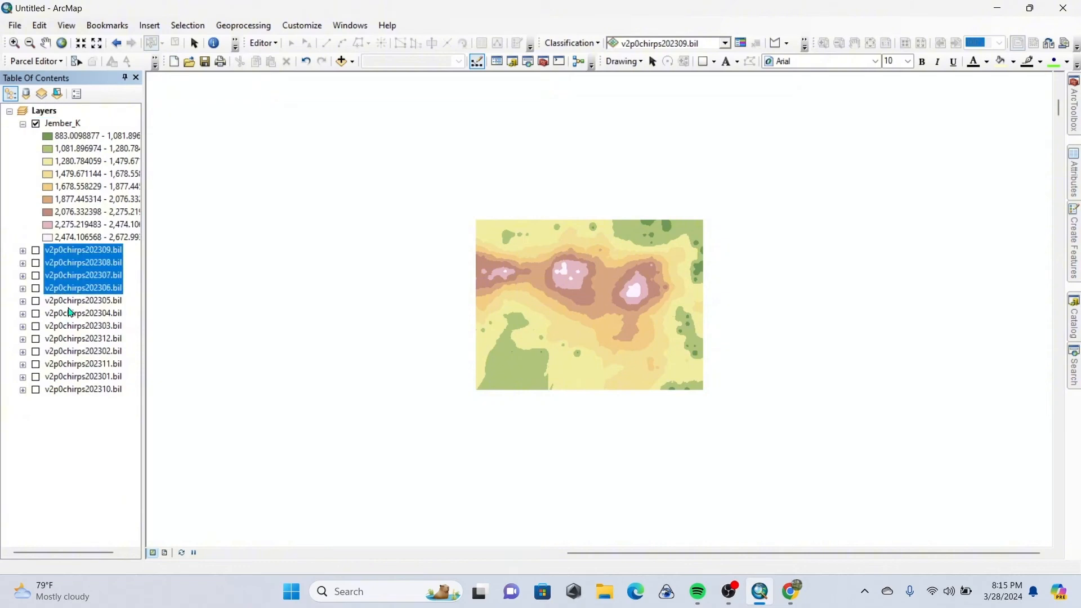
left_click(68, 313, "ctrl")
left_click(69, 326, "ctrl")
left_click(69, 339, "ctrl")
left_click(69, 364, "ctrl")
left_click(68, 351, "ctrl")
left_click(68, 389, "ctrl")
left_click(67, 377, "ctrl")
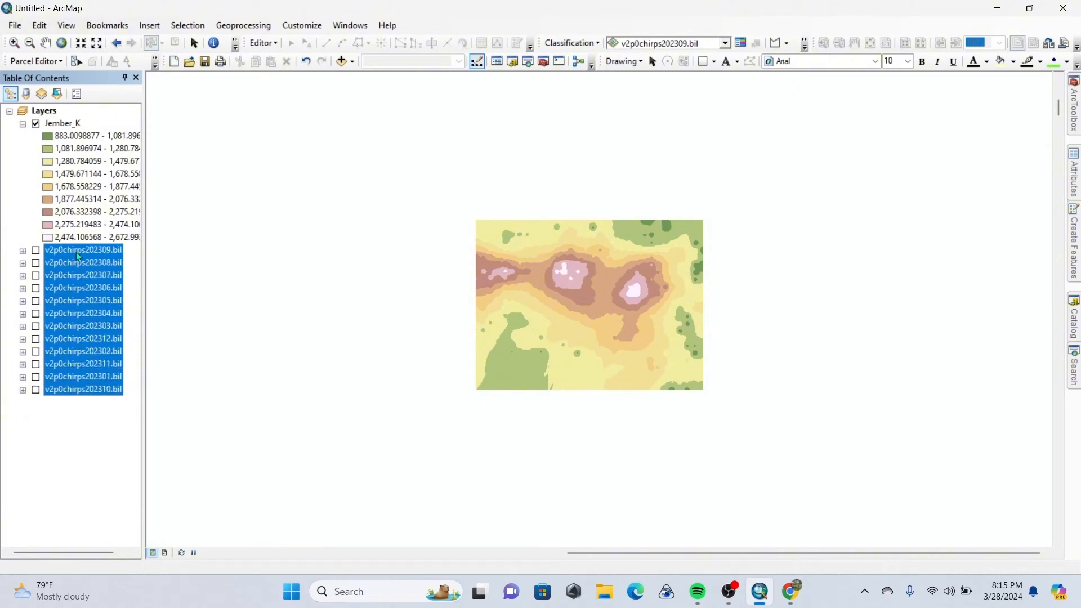
right_click(79, 250)
left_click(115, 276)
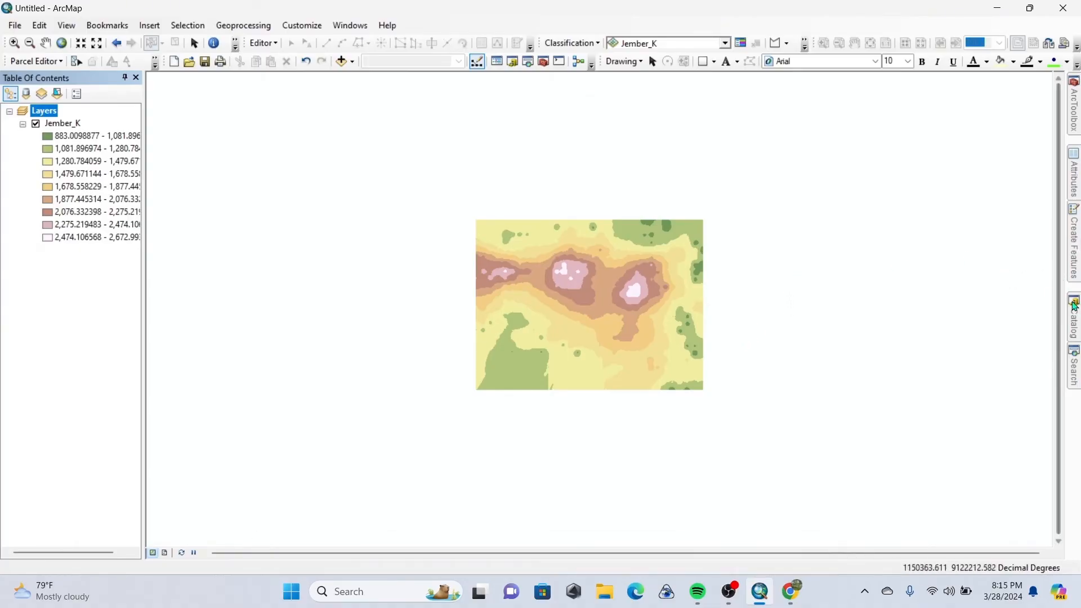
- Add Delineasi_Jember.shp from the D:\Documents\Lainnya\Lat. Pemetaan\SHP folder to the map above Jember_K
left_click(1075, 316)
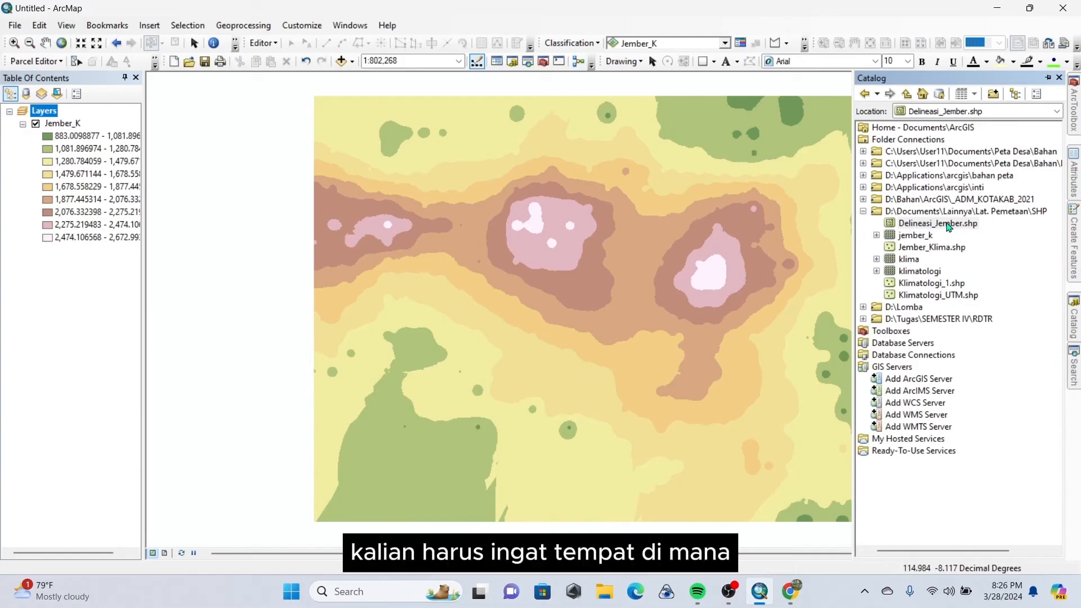
left_click(939, 225)
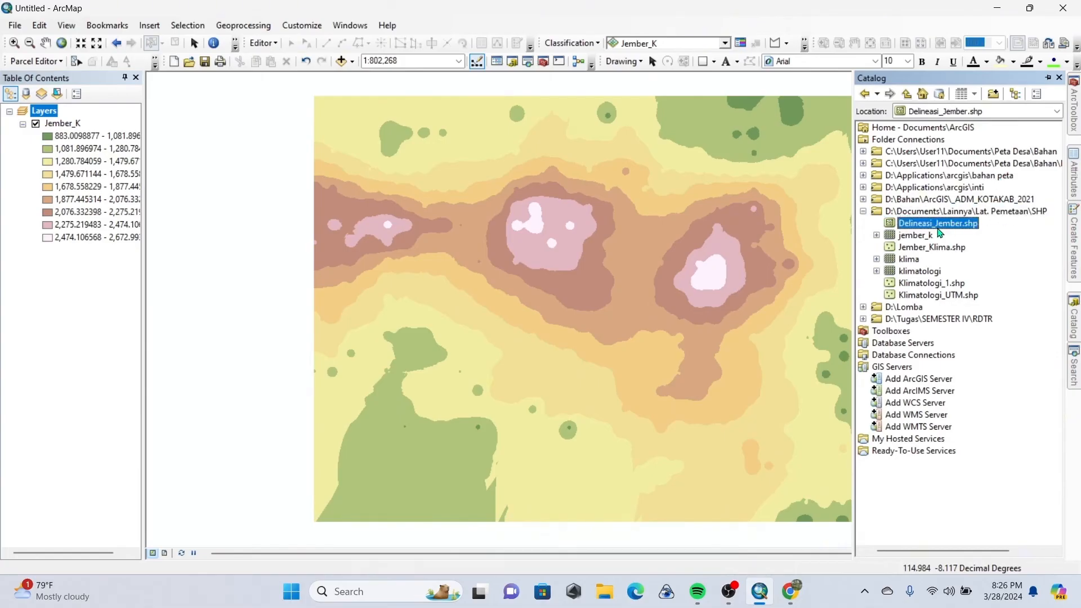
left_click_drag(363, 214, 80, 115)
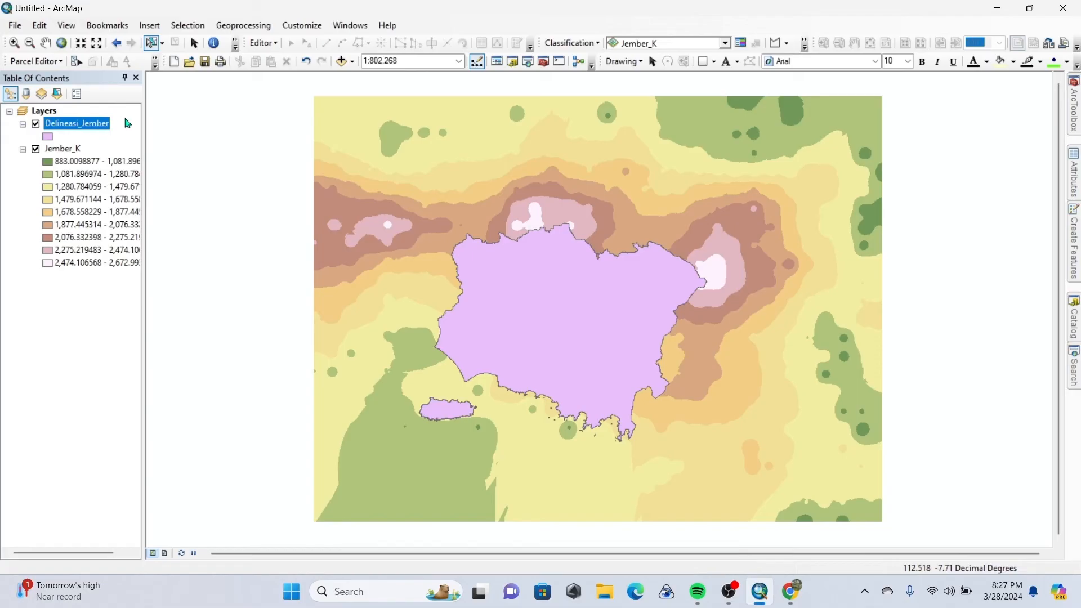
- Set the data frame's coordinate system to WGS 1984 UTM Zone 49S from the favorites
right_click(52, 112)
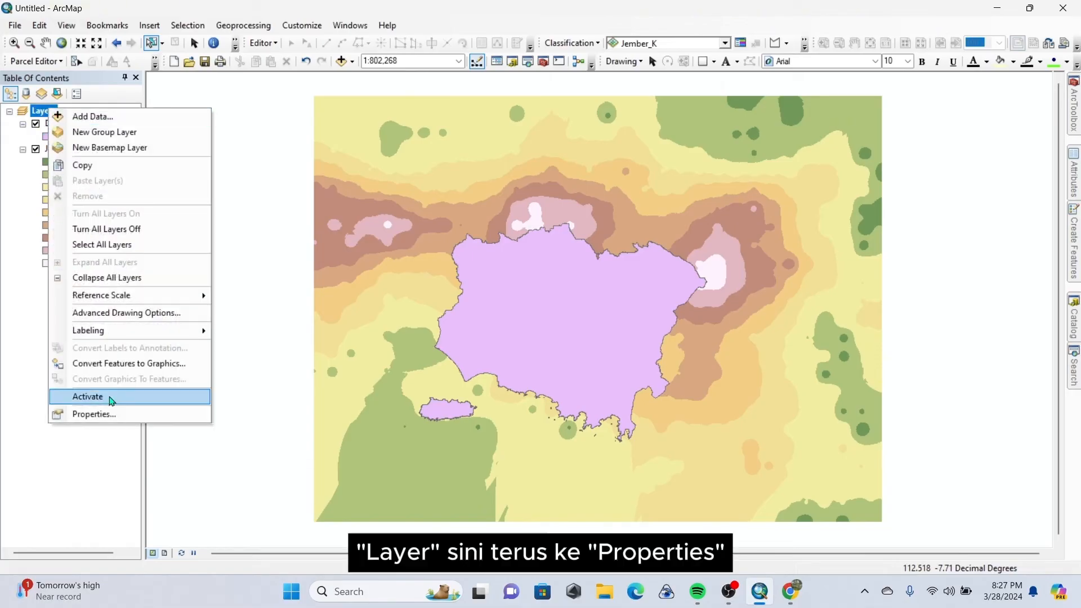
left_click(116, 414)
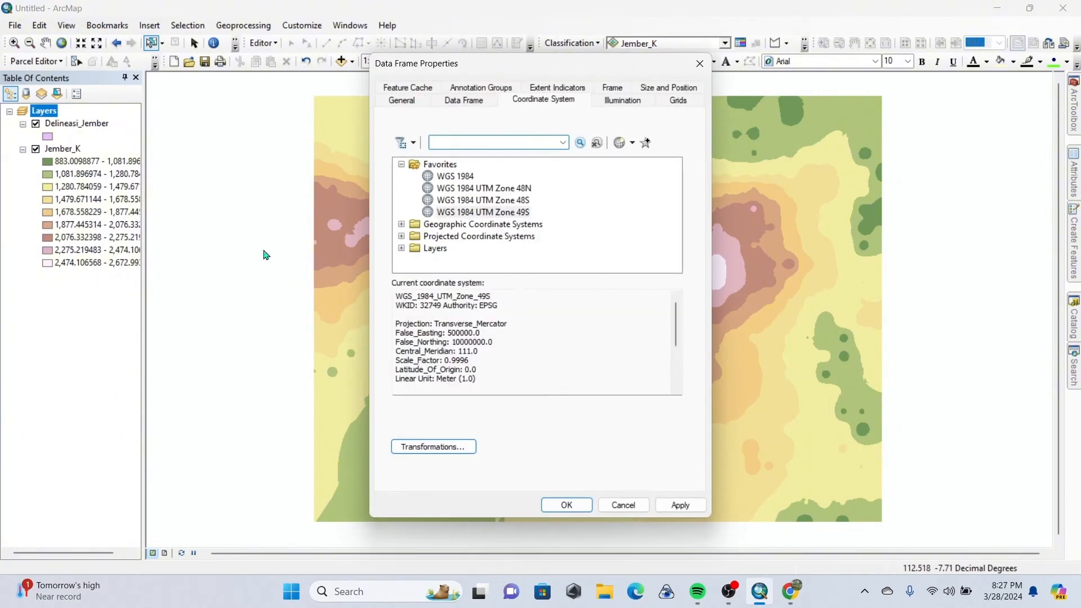
left_click(482, 213)
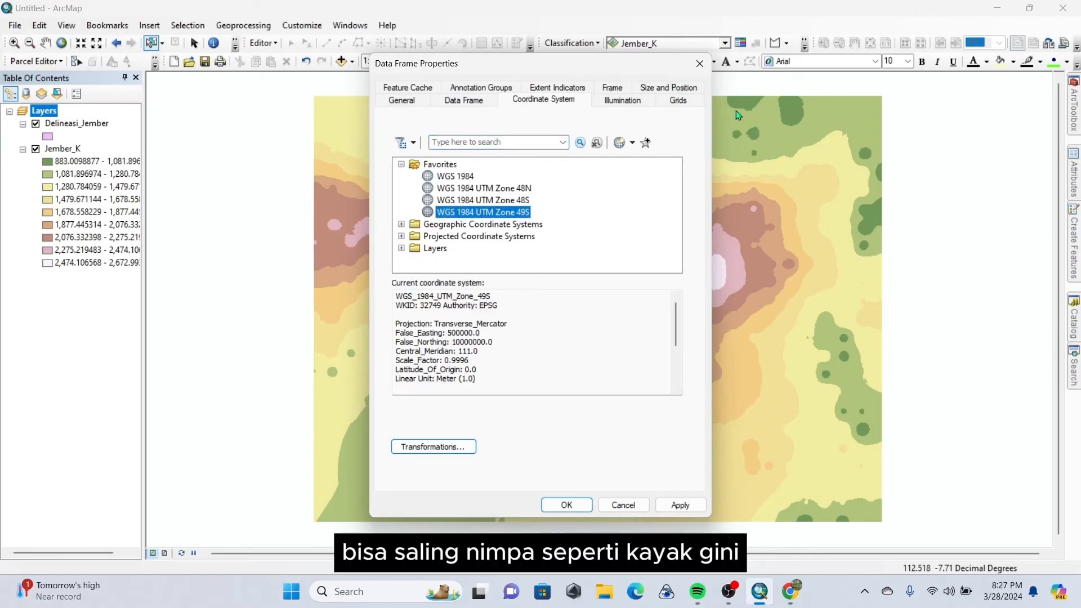
left_click(588, 507)
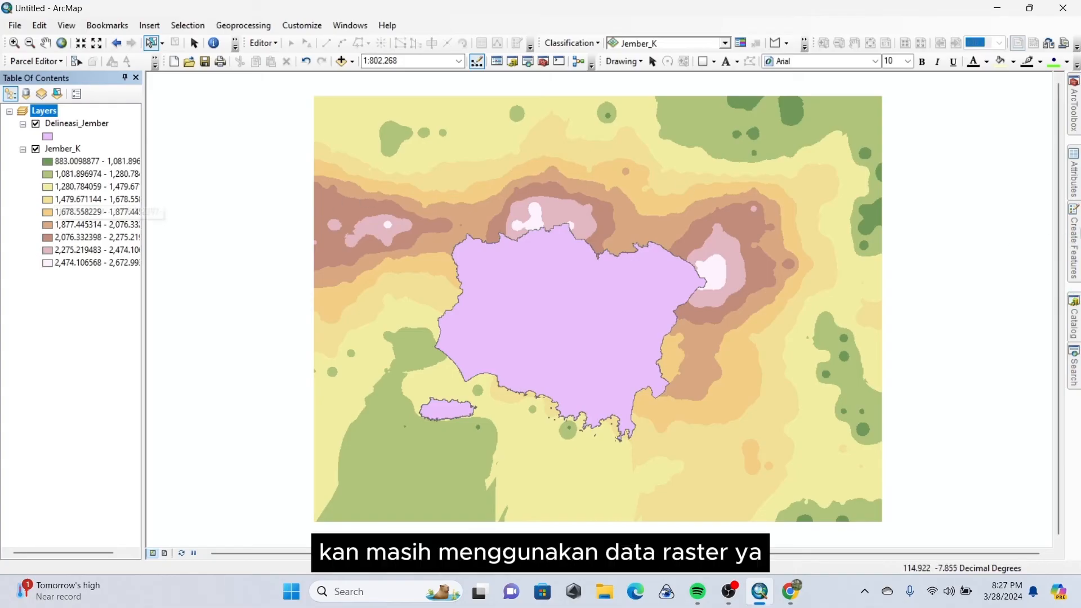
- Search for "Extract by mask" and open the Spatial Analyst Extract by Mask tool
left_click(1077, 360)
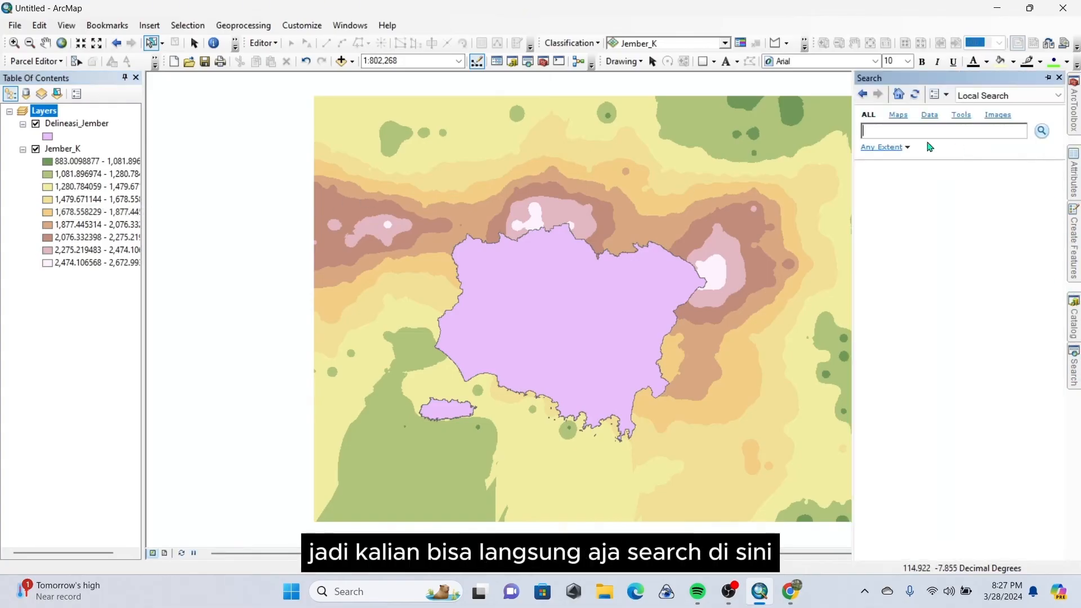
type("E")
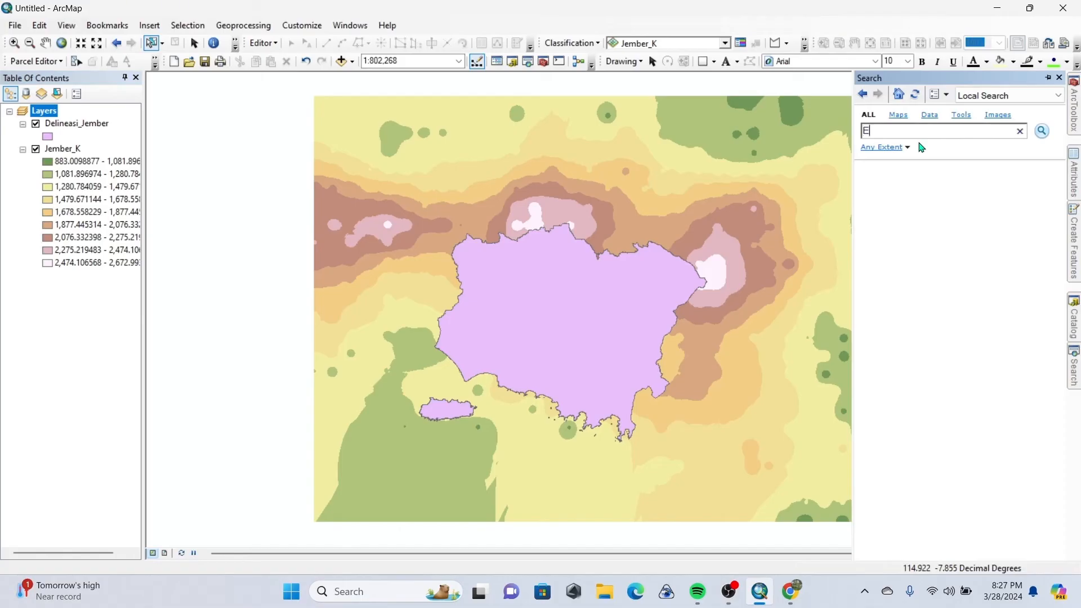
type("xtract by mask")
key("Return")
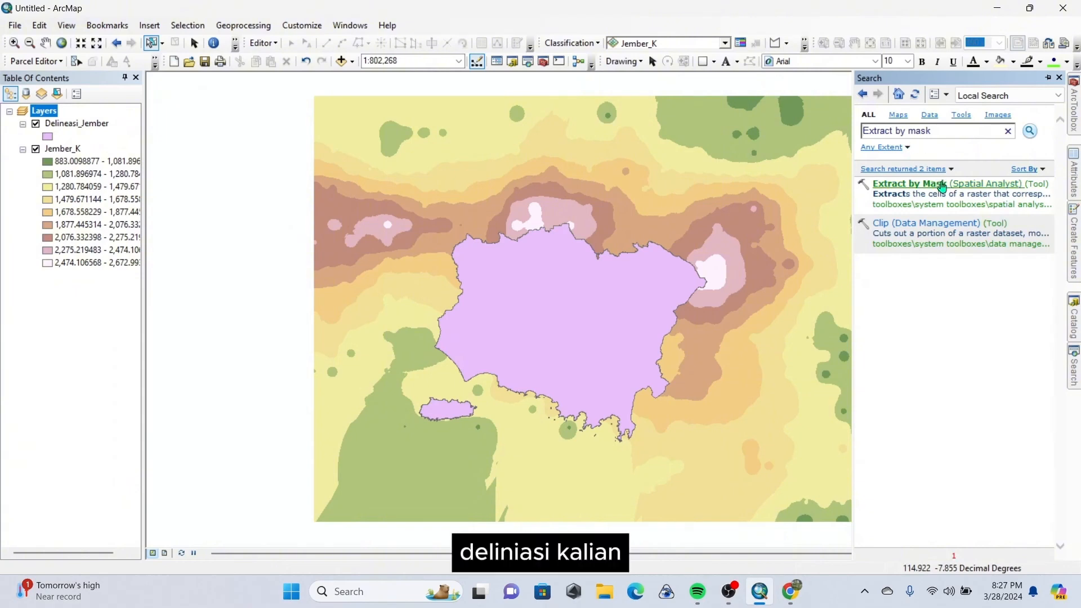
left_click(940, 183)
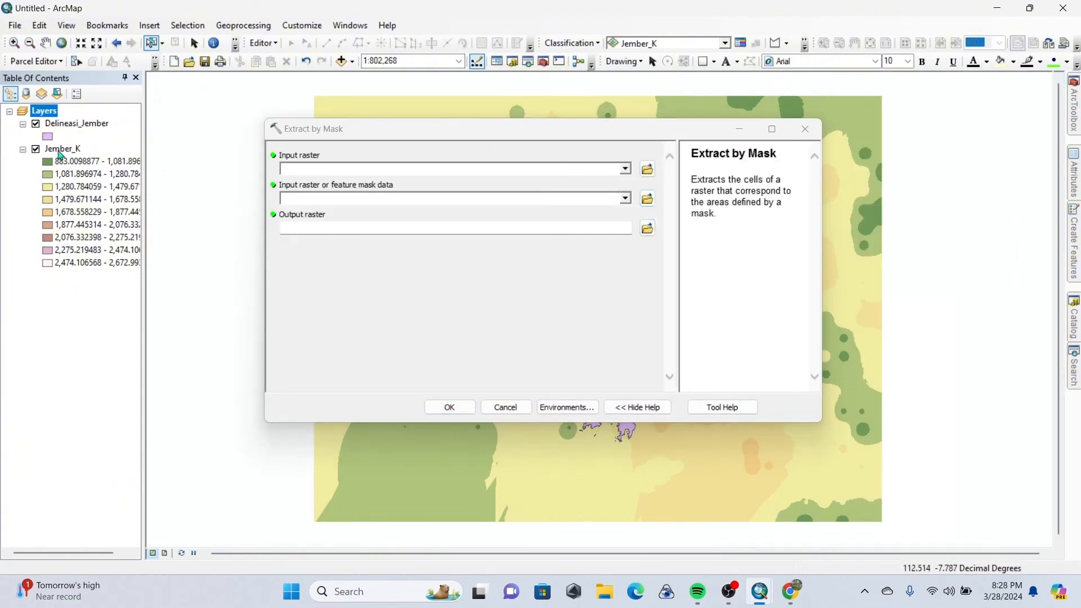
- Extract the Jember_K raster by mask with Delineasi_Jember, saving the output as Klimatologi_2 in the D:\Documents\Lainnya\Lat. Pemetaan folder
left_click(80, 149)
left_click_drag(366, 156, 366, 169)
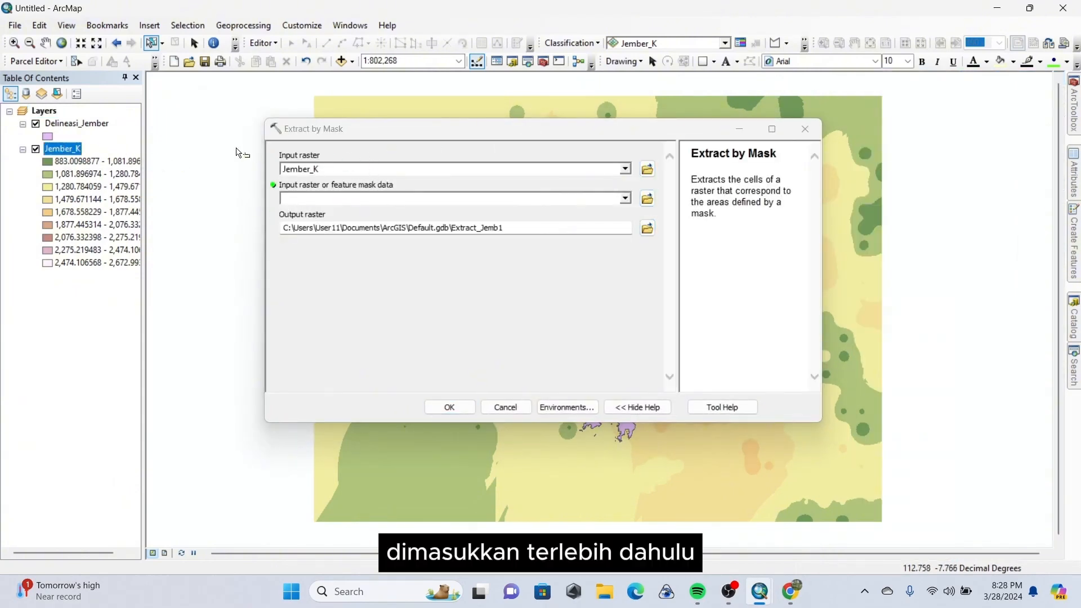
left_click_drag(77, 123, 273, 176)
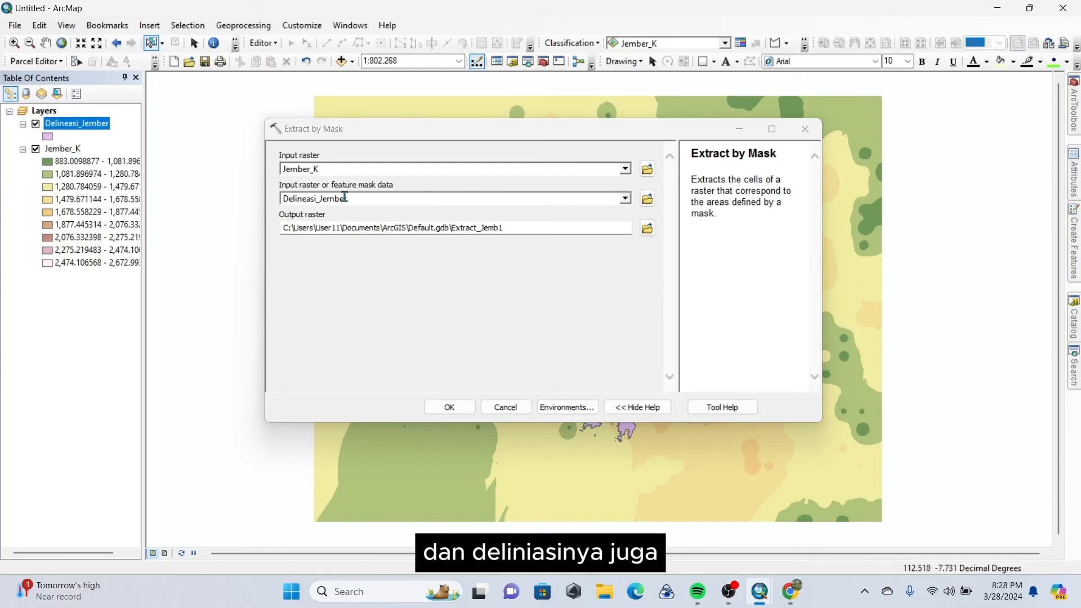
left_click(648, 228)
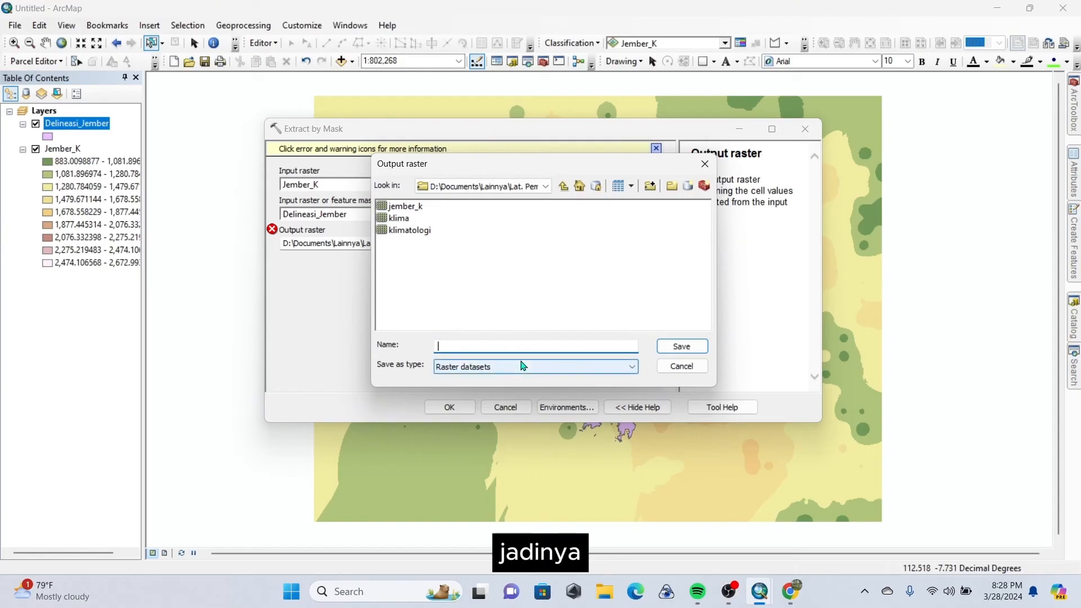
type("Klimatologi_2")
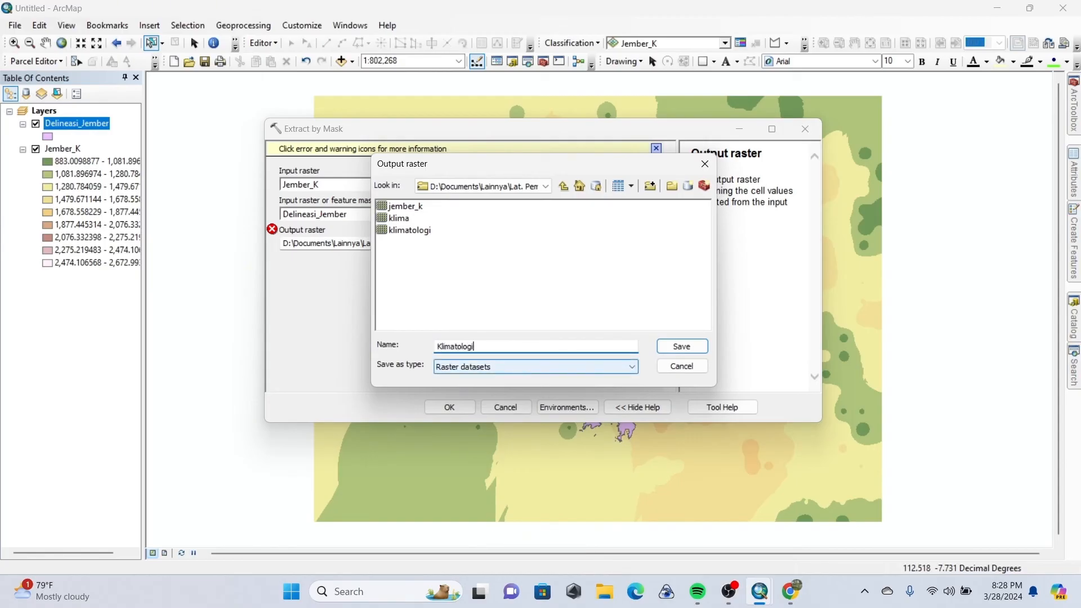
left_click(688, 344)
left_click(450, 408)
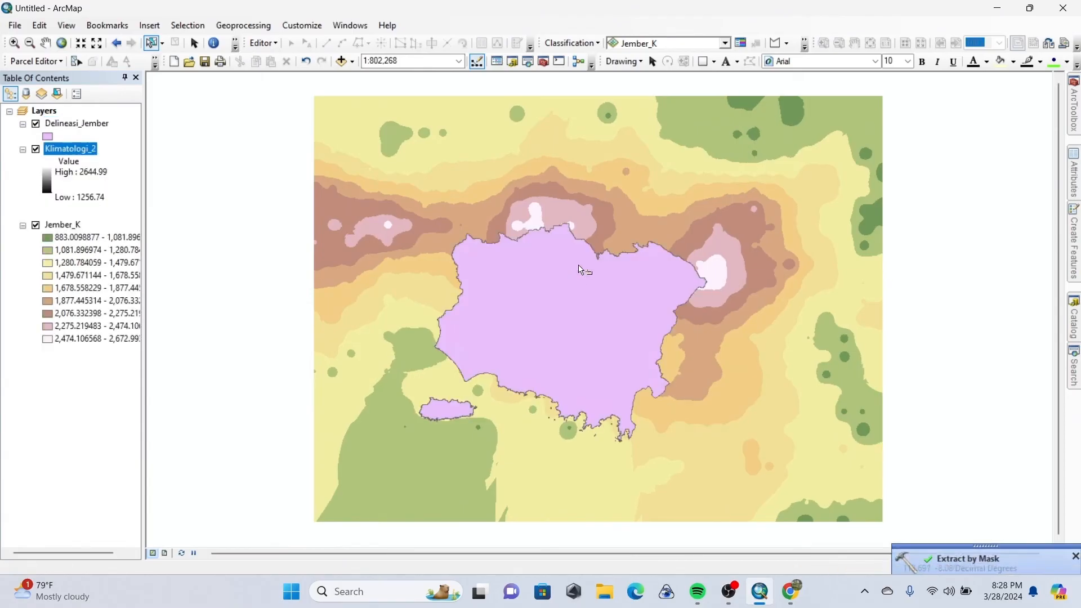
- Hide Jember_K and collapse its legend, then move Delineasi_Jember below Klimatologi_2 and hide it
left_click(35, 225)
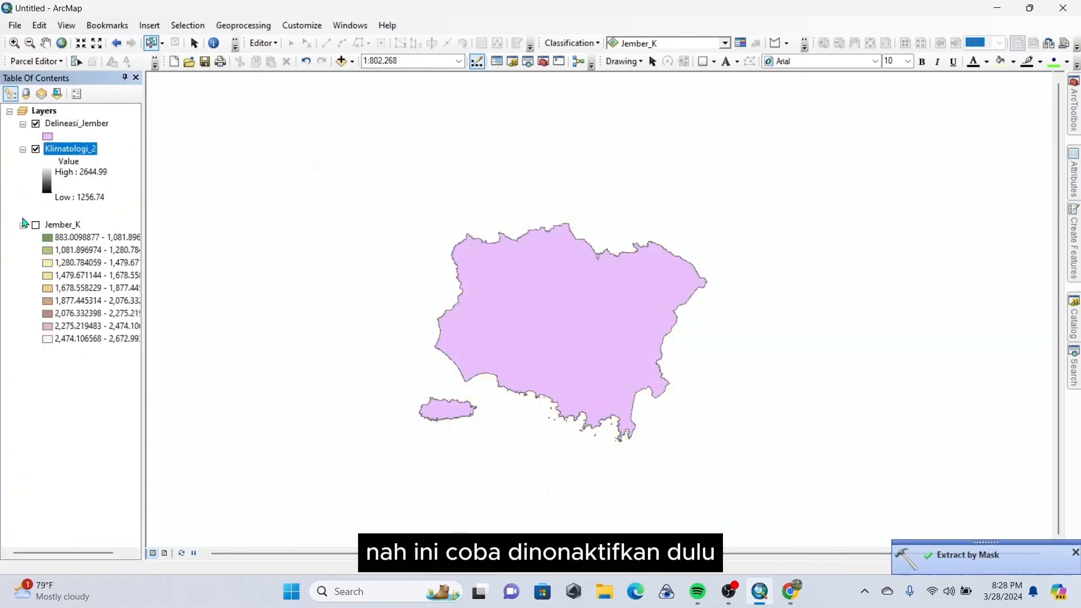
left_click(23, 226)
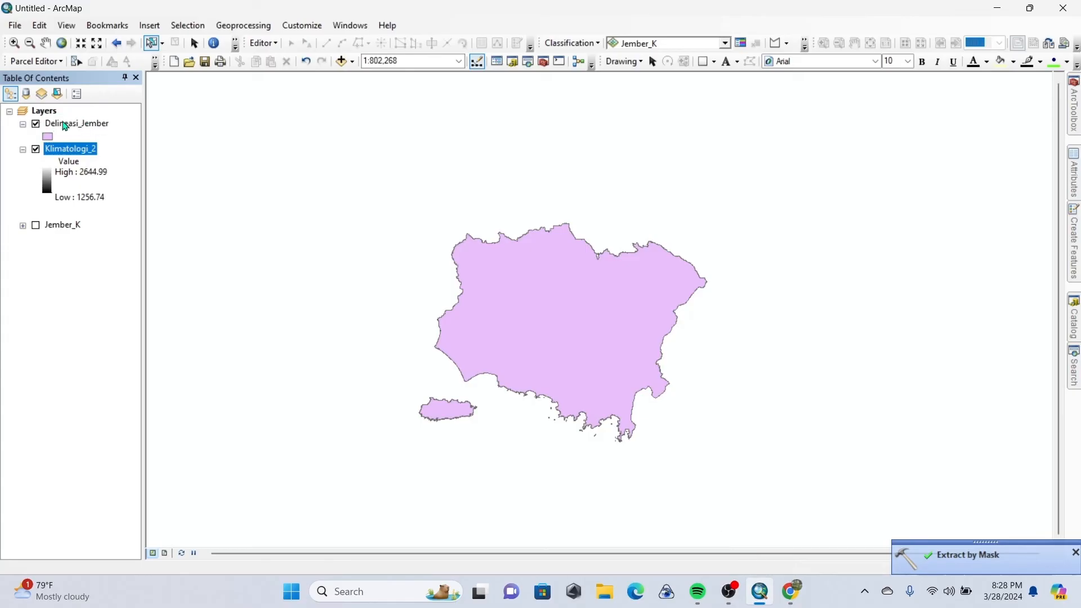
left_click_drag(46, 125, 53, 202)
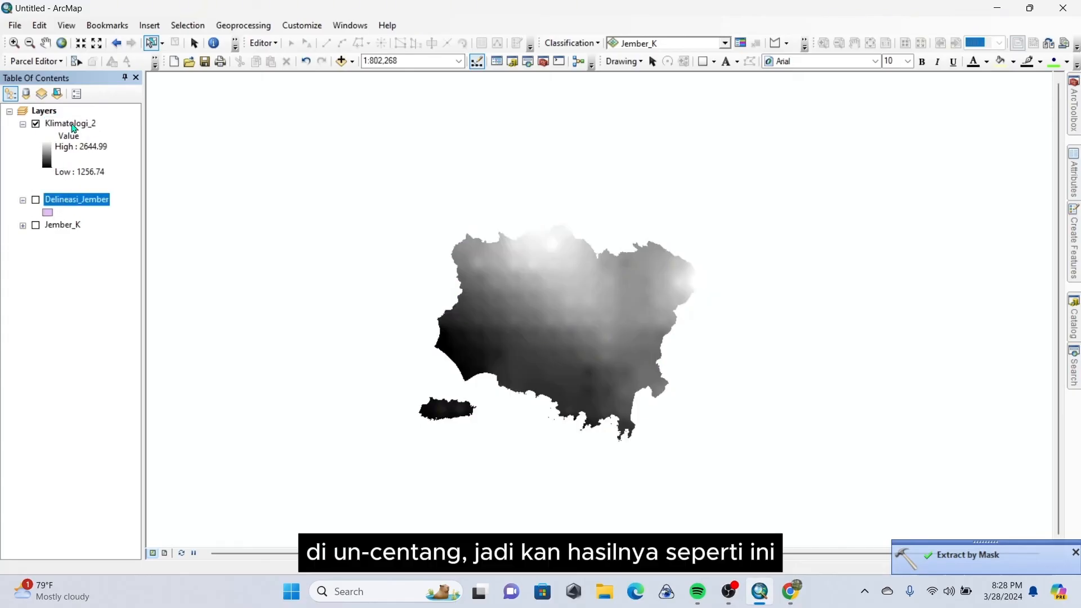
- Symbolize Klimatologi_2 as Classified, using the Defined Interval method with an interval size of 200
right_click(74, 124)
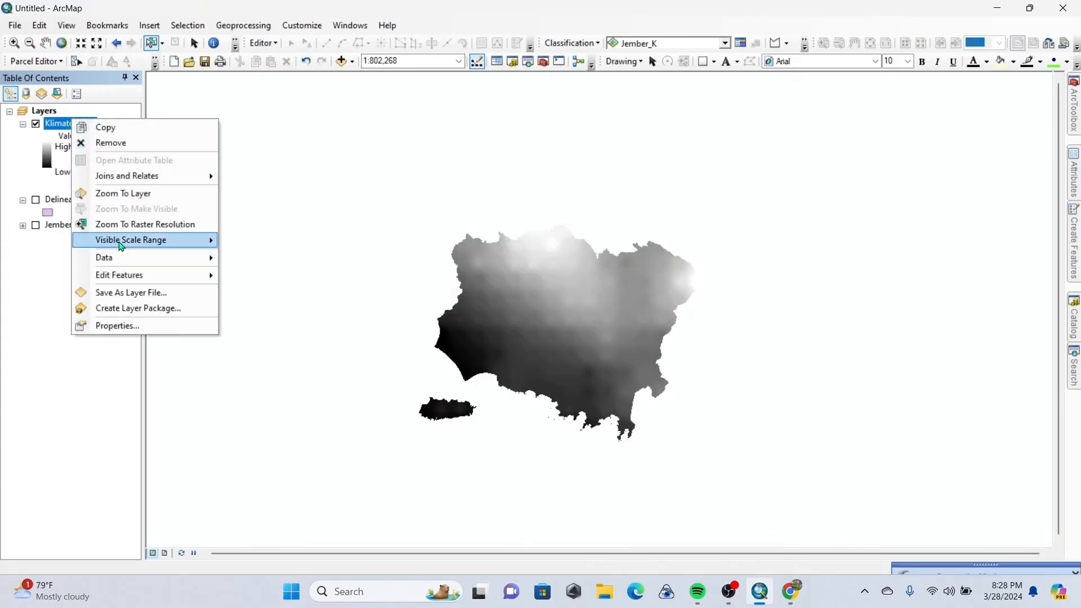
left_click(120, 326)
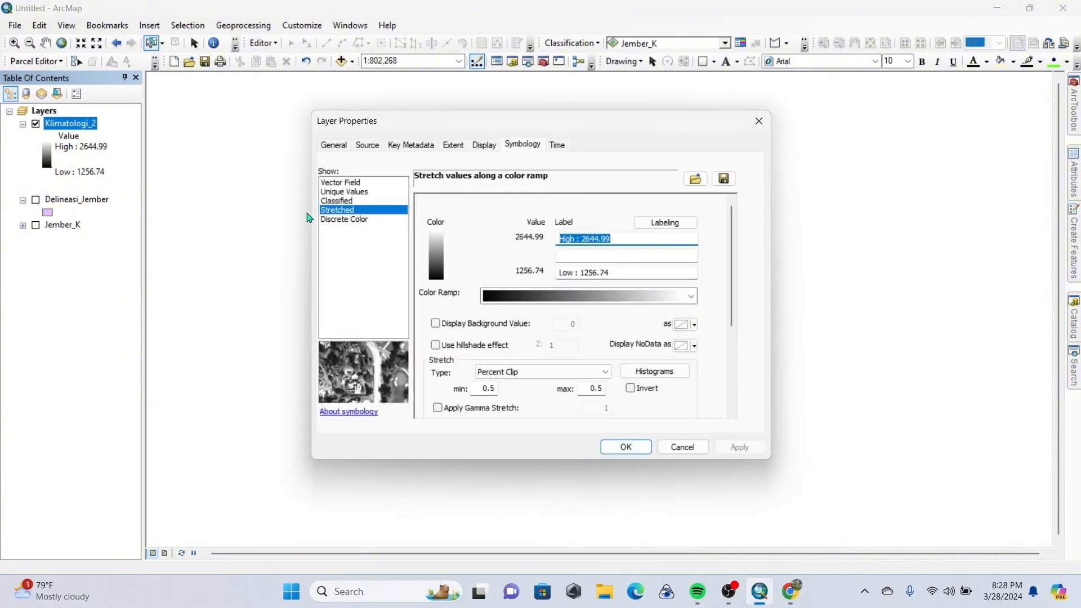
left_click(344, 200)
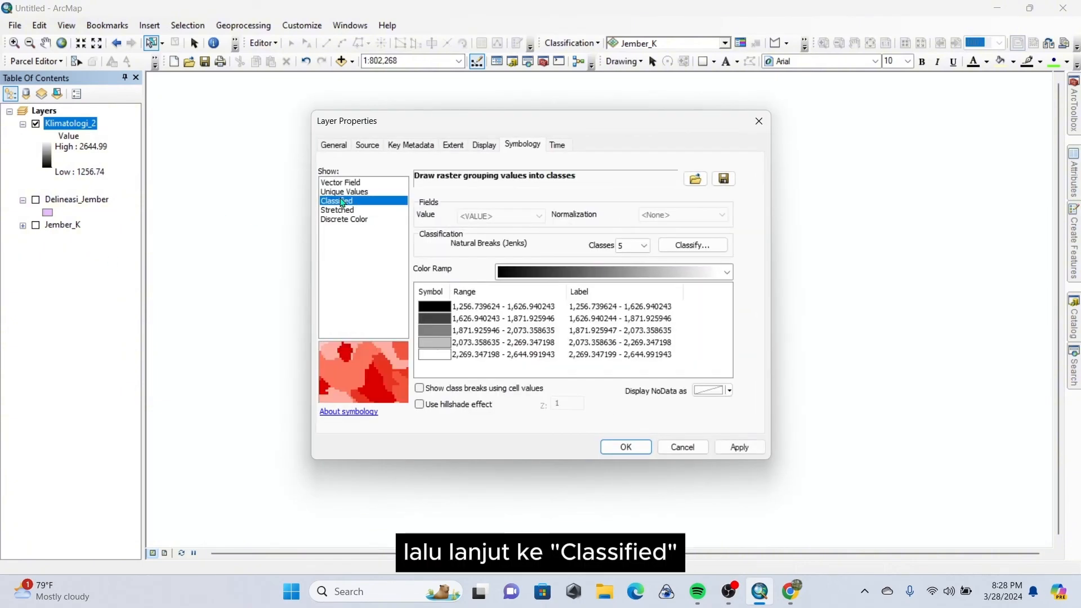
left_click(713, 245)
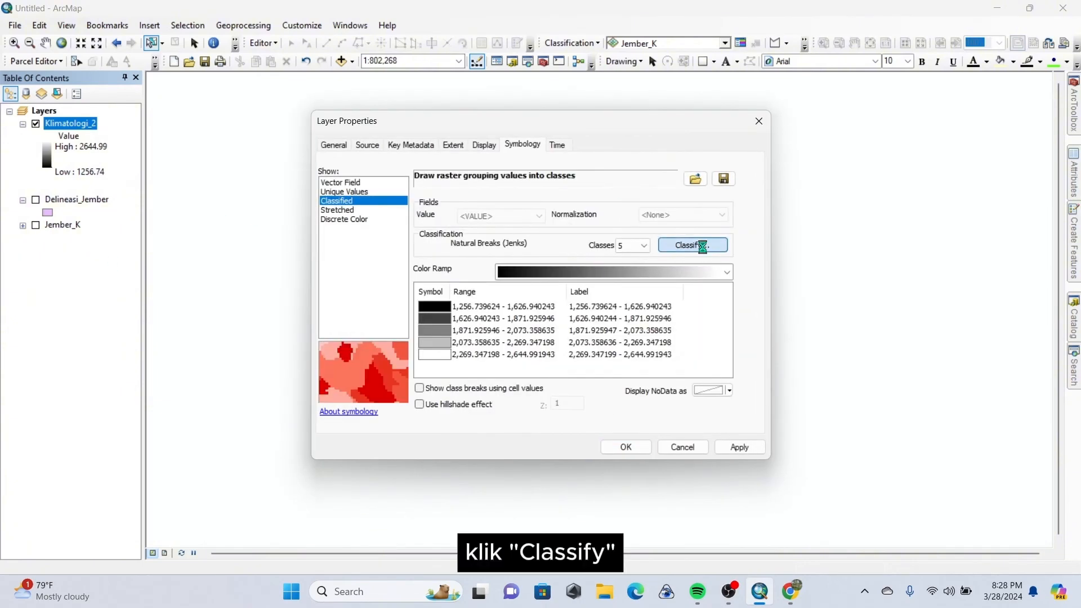
left_click(514, 156)
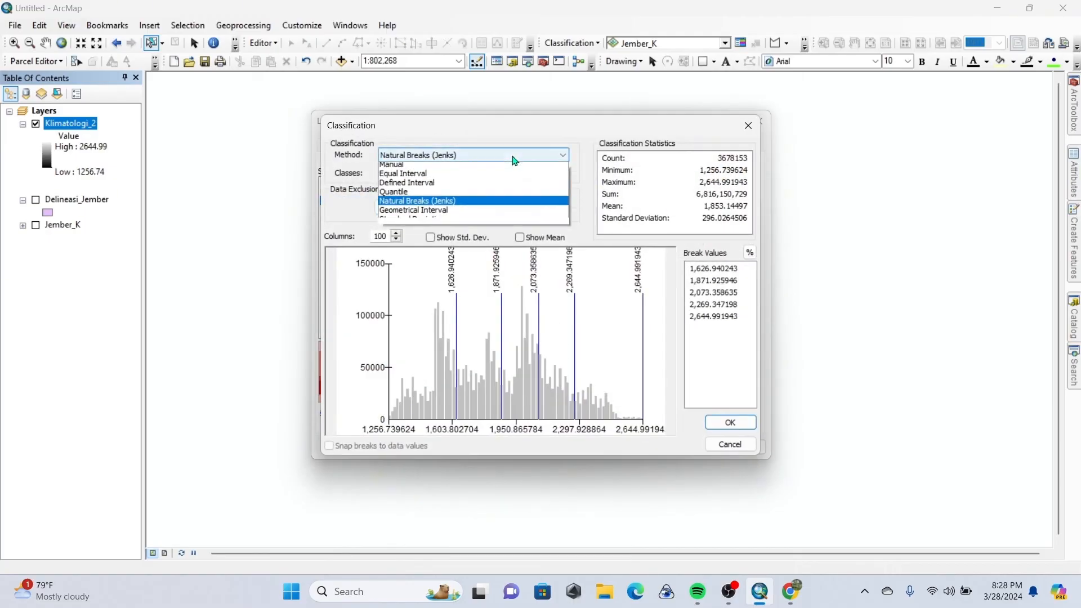
left_click(444, 186)
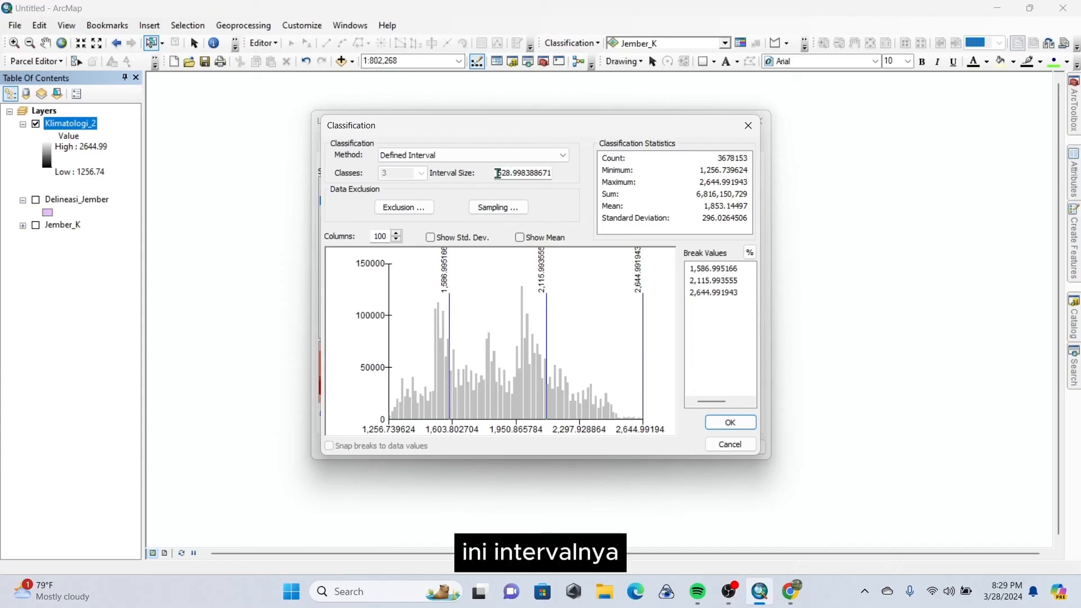
left_click_drag(495, 176, 584, 177)
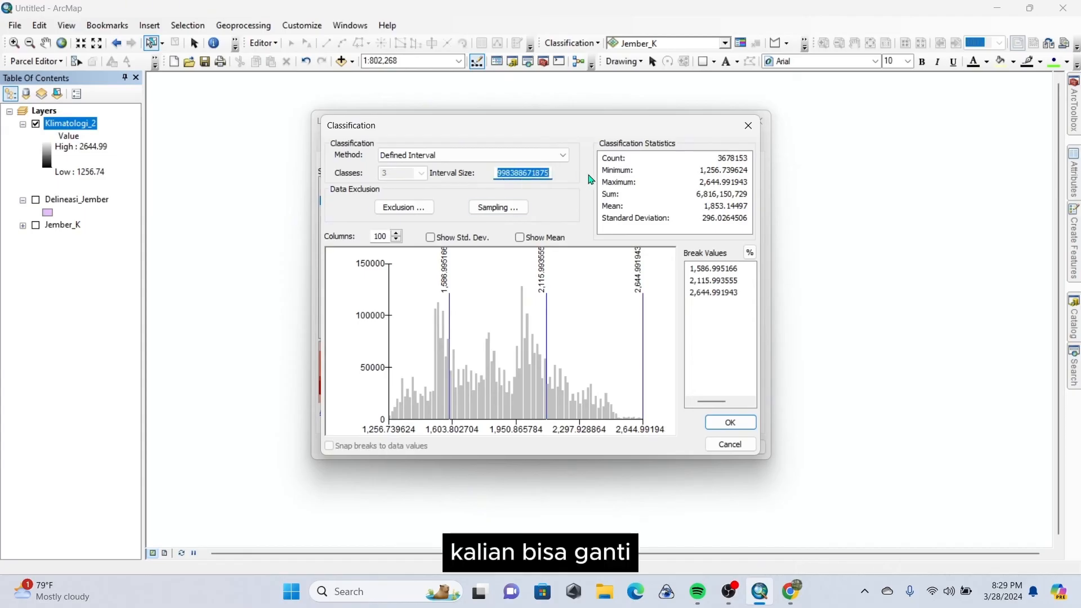
type("200")
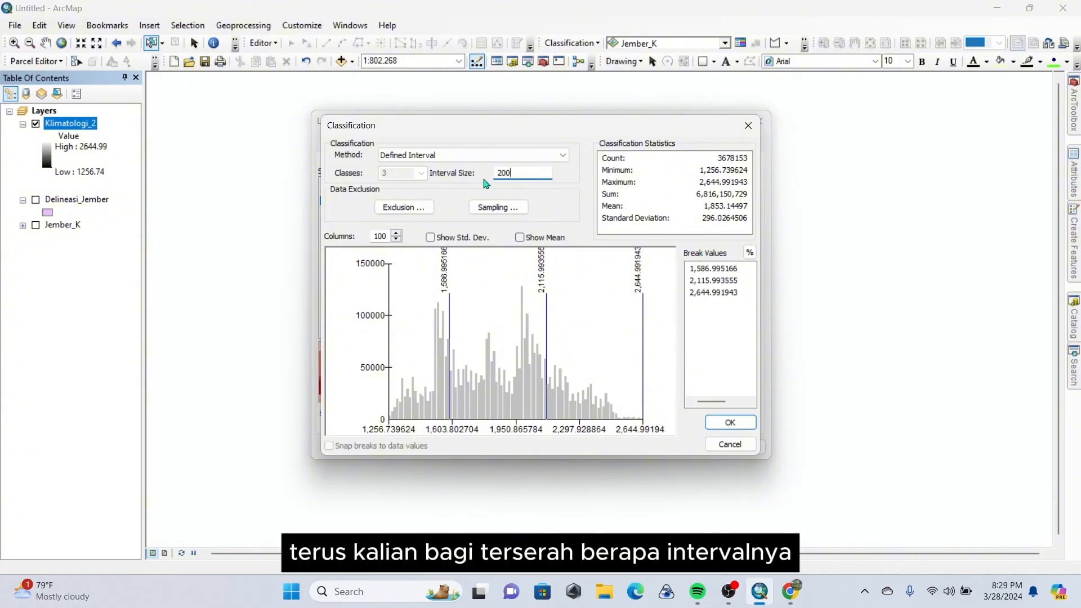
left_click(724, 422)
- Apply the brown-to-yellow-to-teal color ramp to the classes of Klimatologi_2
left_click(587, 276)
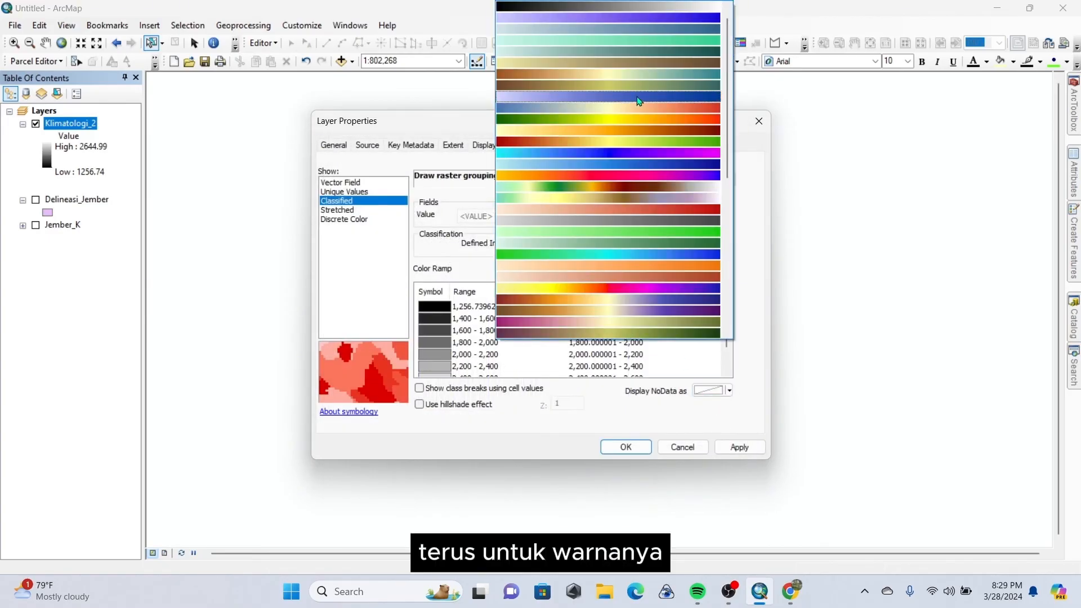
scroll(634, 226, "down", 2)
scroll(641, 214, "up", 2)
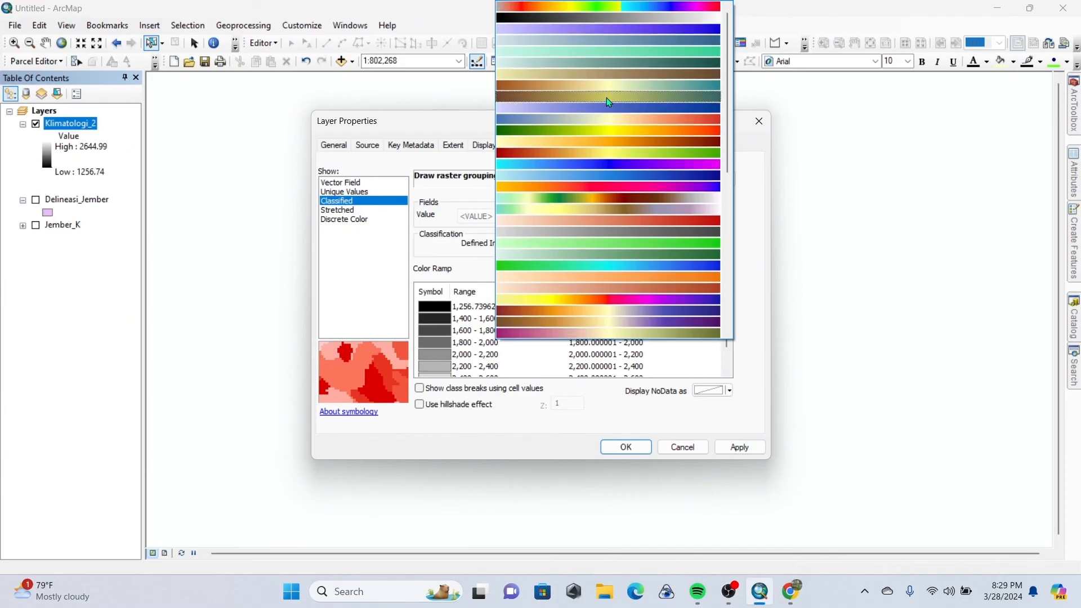
left_click(649, 86)
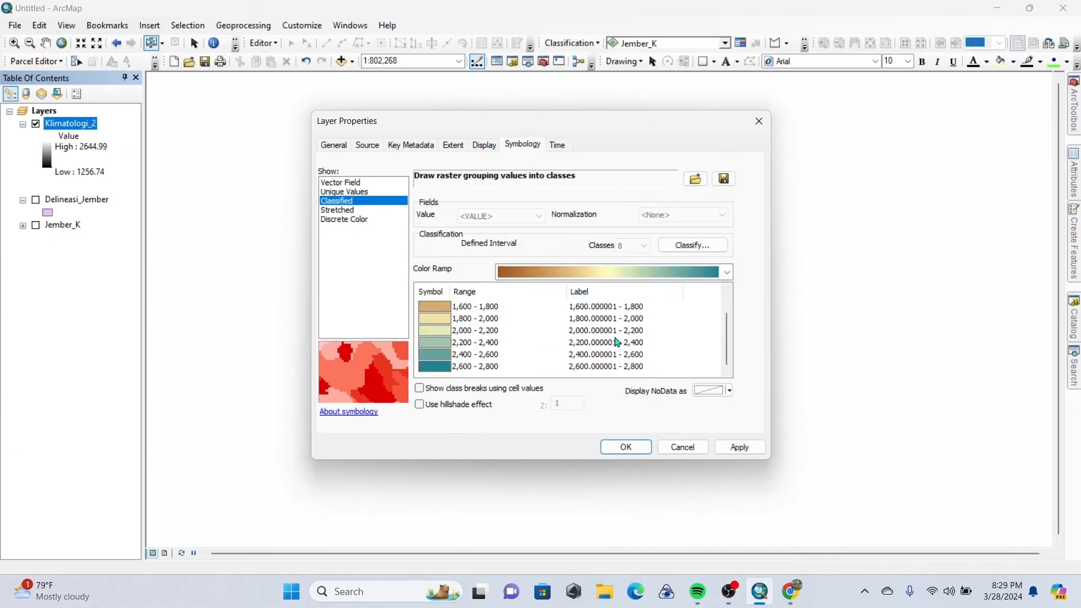
left_click(623, 447)
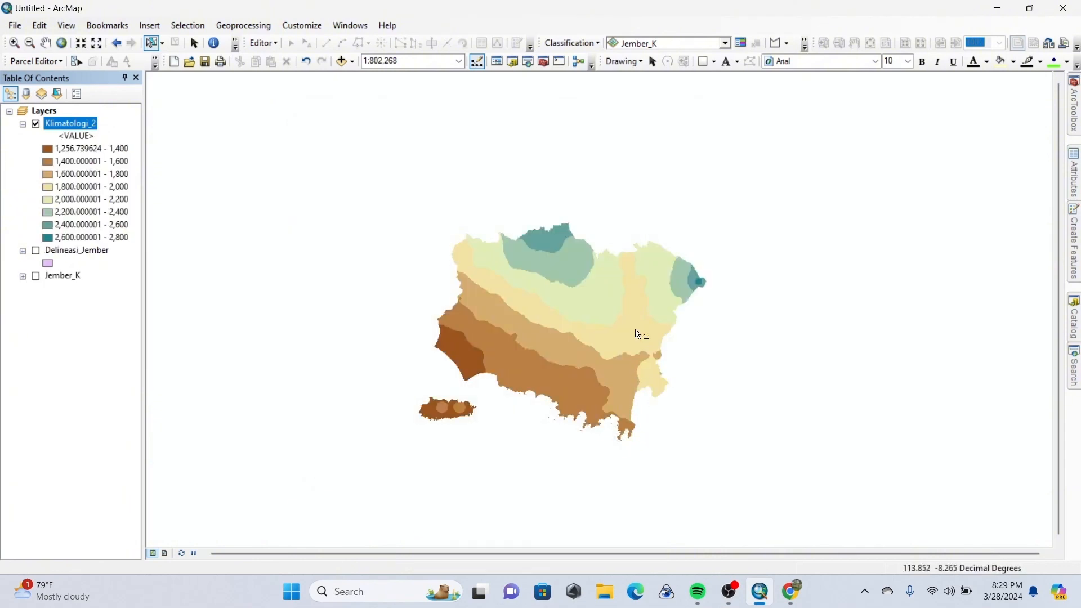
- Add the [LapakGIS.com] Batas_Kabupaten regency boundary data from D:\Applications\arcgis\inti to the map, and move Klimatologi_2 above the boundary layers
left_click_drag(88, 252, 76, 135)
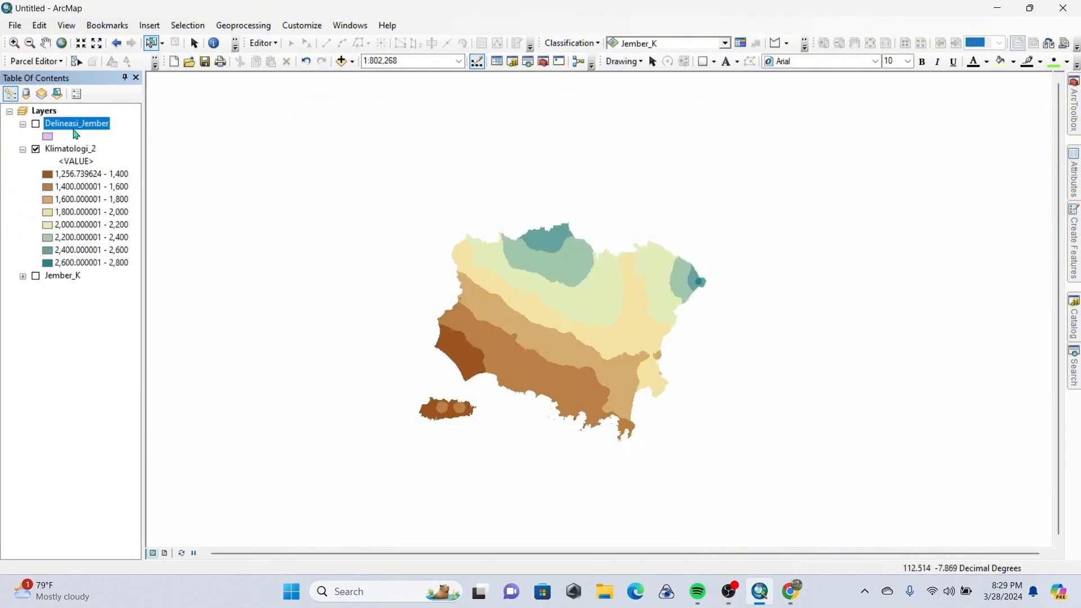
left_click(1073, 324)
left_click(864, 211)
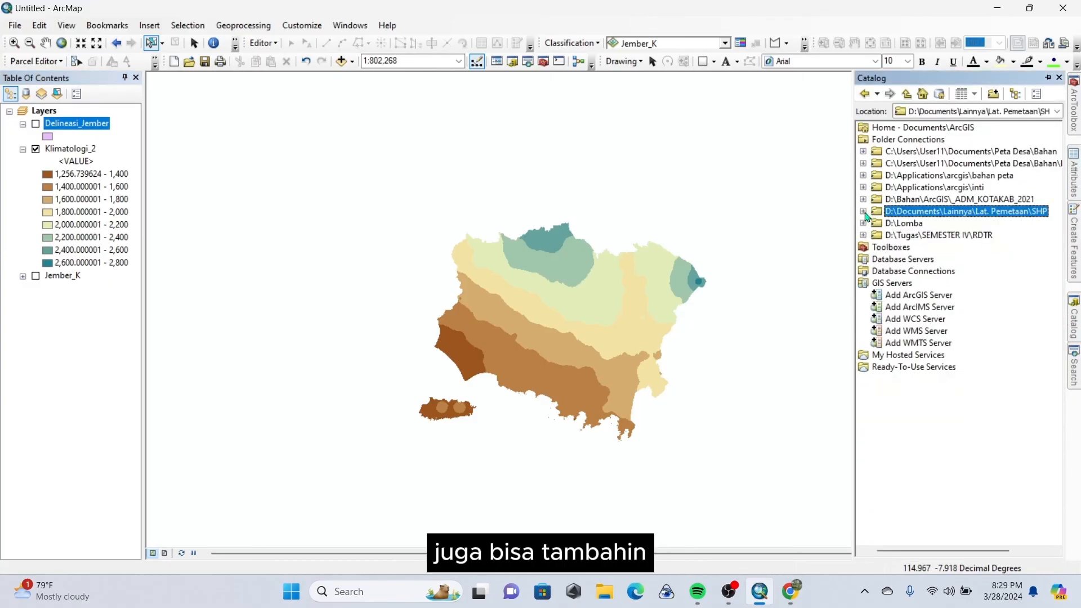
left_click(863, 199)
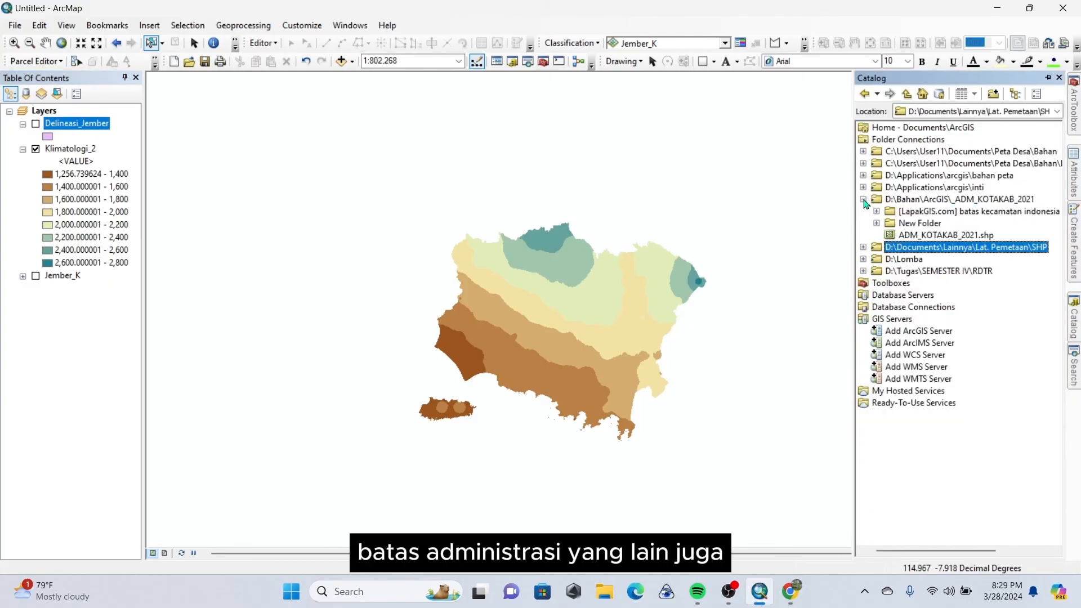
left_click(864, 201)
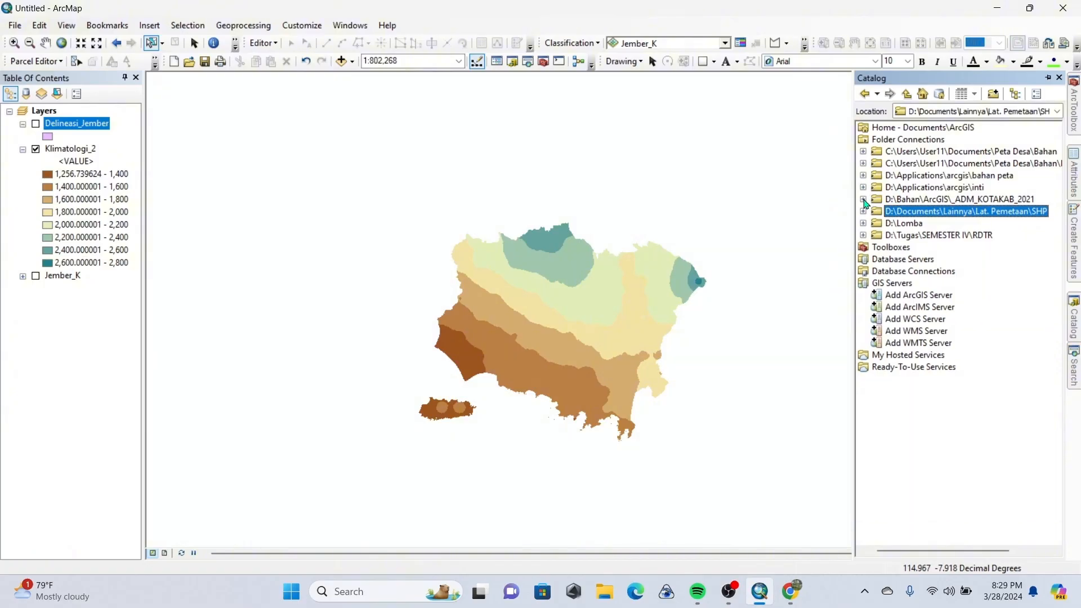
left_click(864, 187)
left_click(877, 212)
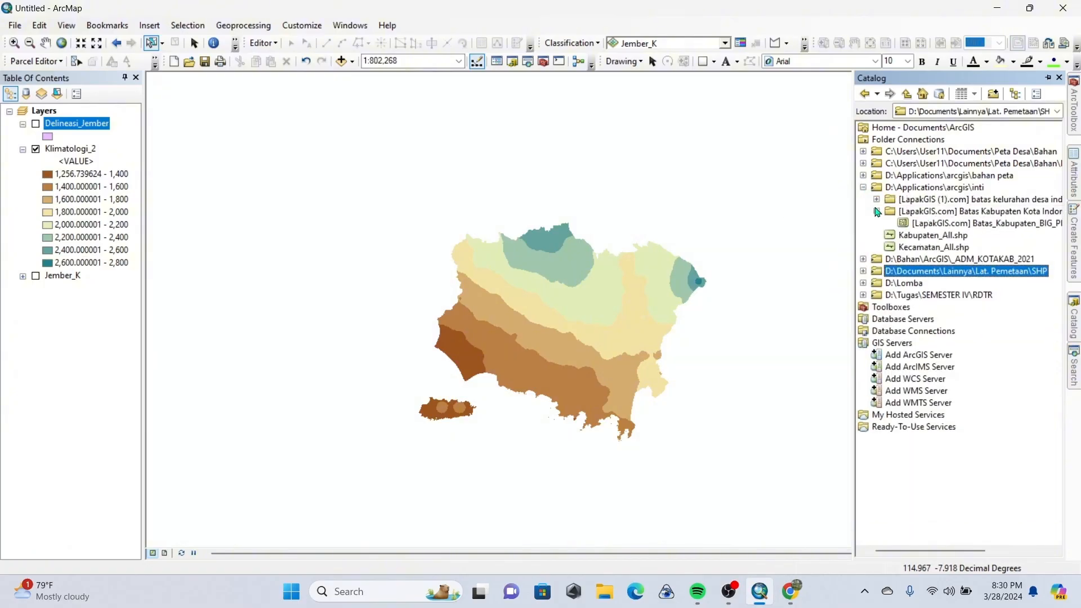
left_click(877, 212)
left_click(944, 225)
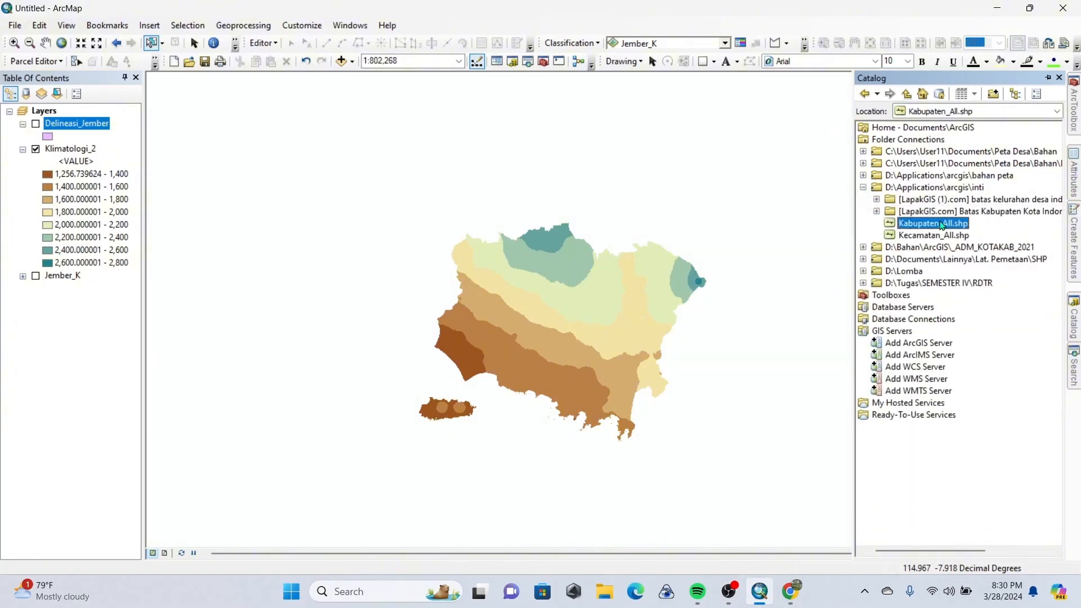
left_click(877, 212)
mouse_move(958, 224)
left_mouse_down()
mouse_move(153, 93)
mouse_move(96, 121)
mouse_move(87, 113)
left_mouse_up()
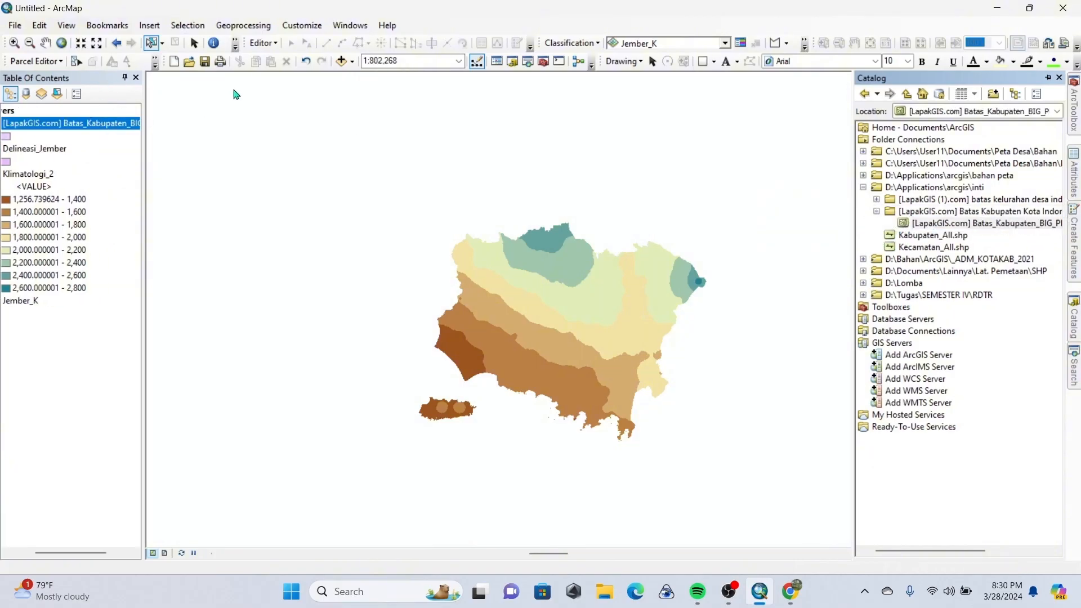
left_click_drag(70, 173, 83, 124)
- Give the Batas_Kabupaten layer a light grey fill and set its outline to no color
left_click(47, 264)
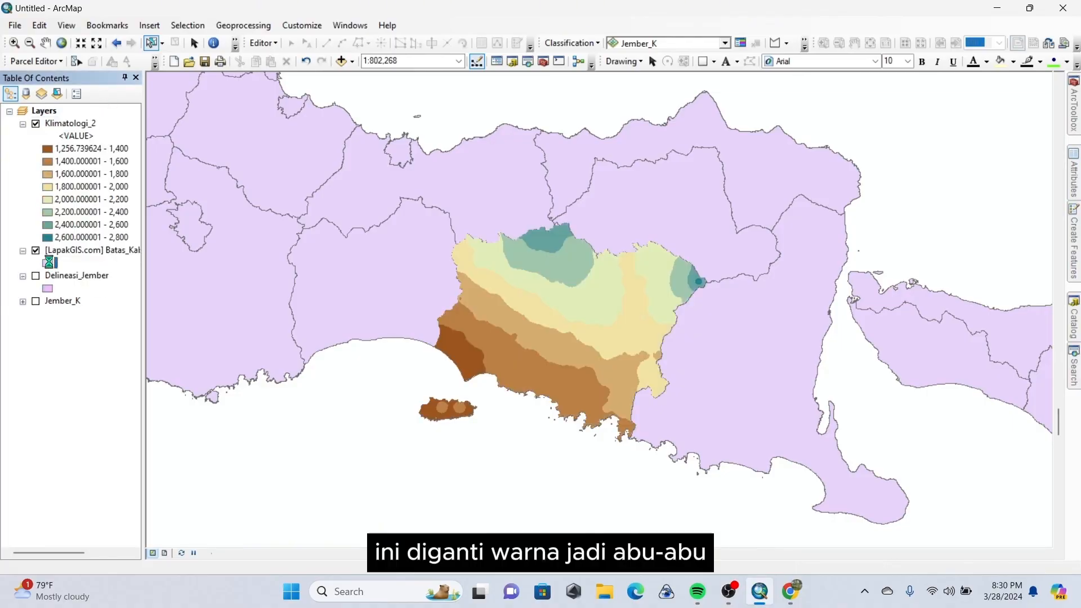
left_click(560, 230)
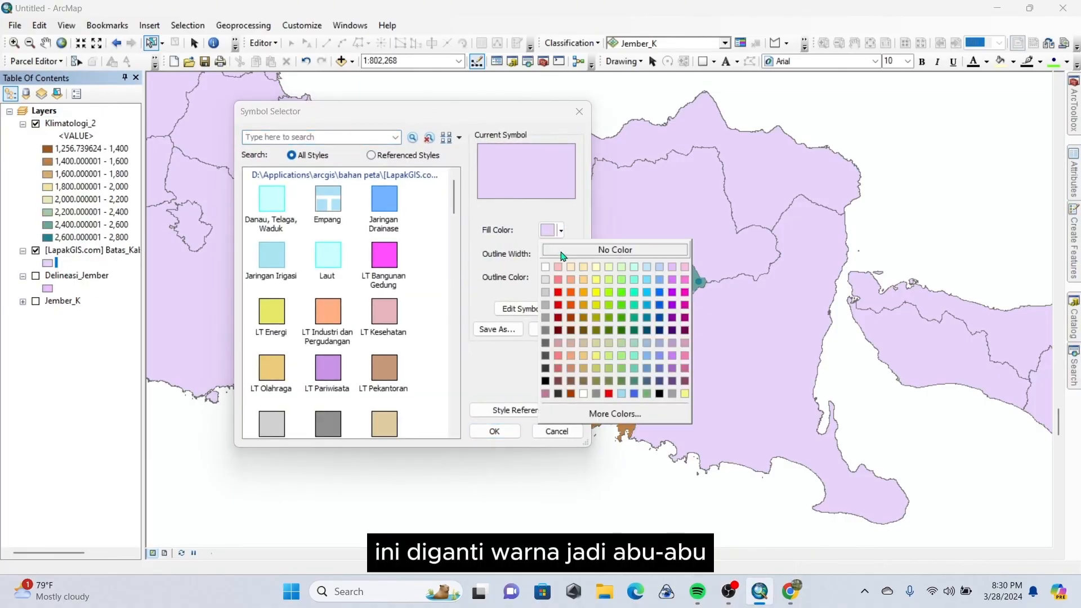
left_click(545, 292)
left_click(494, 431)
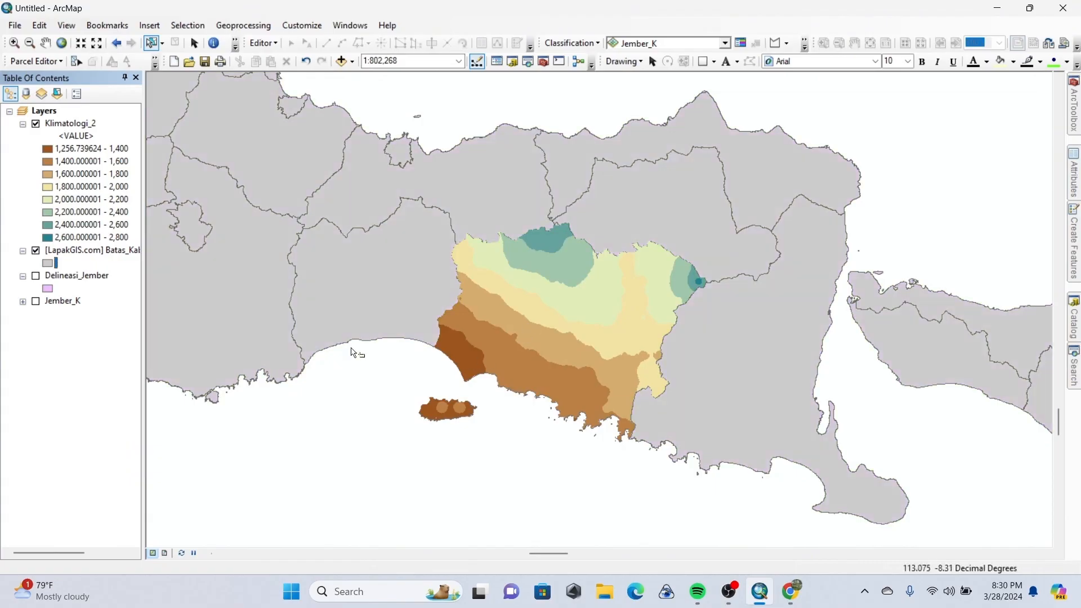
left_click(53, 264)
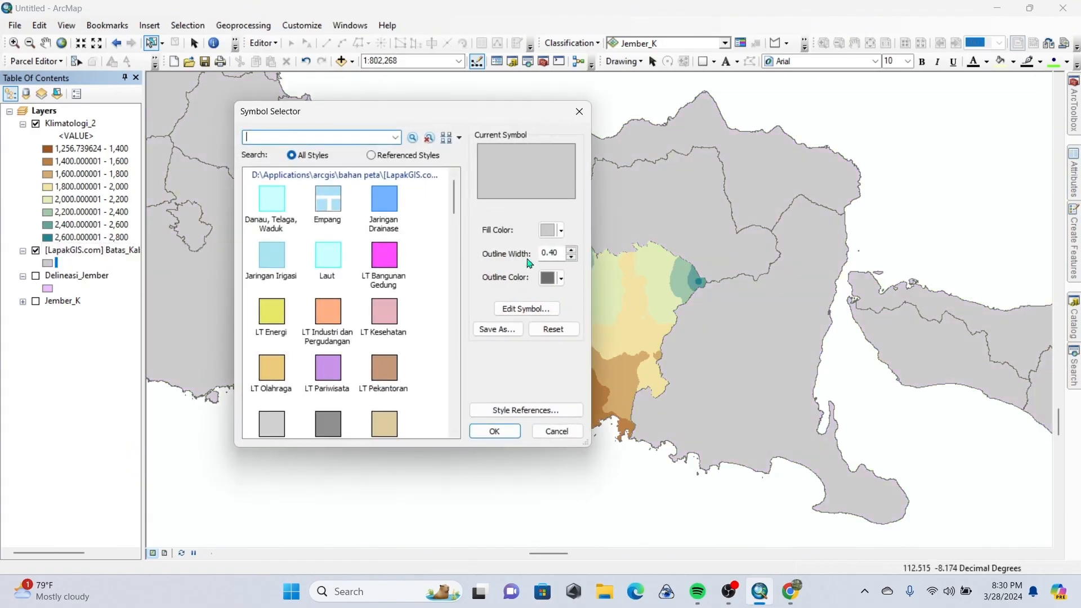
left_click(557, 277)
left_click(631, 296)
left_click(502, 428)
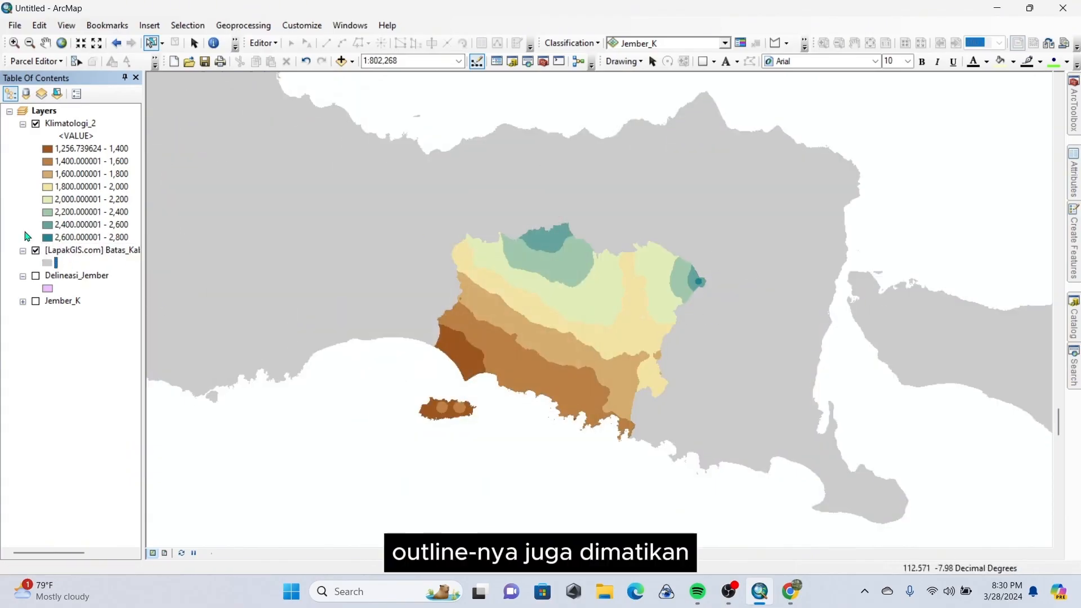
- Collapse the legends of the Delineasi_Jember and Jember_K layers
left_click(22, 275)
left_click(23, 288)
left_click(23, 289)
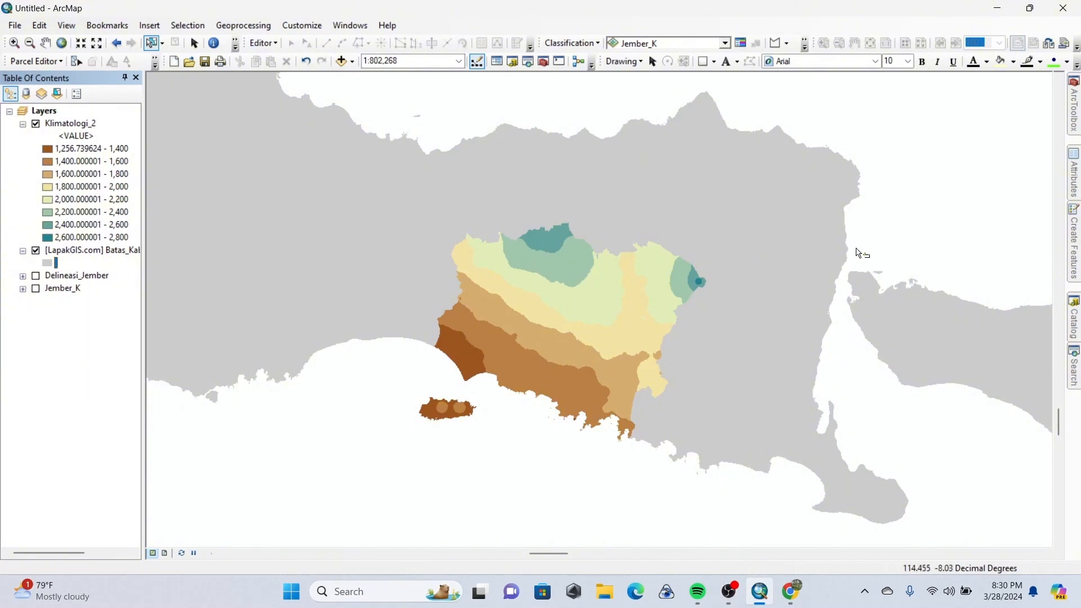
- Add the Kabupaten_All.shp boundary lines from D:\Applications\arcgis\inti to the map
mouse_move(1076, 181)
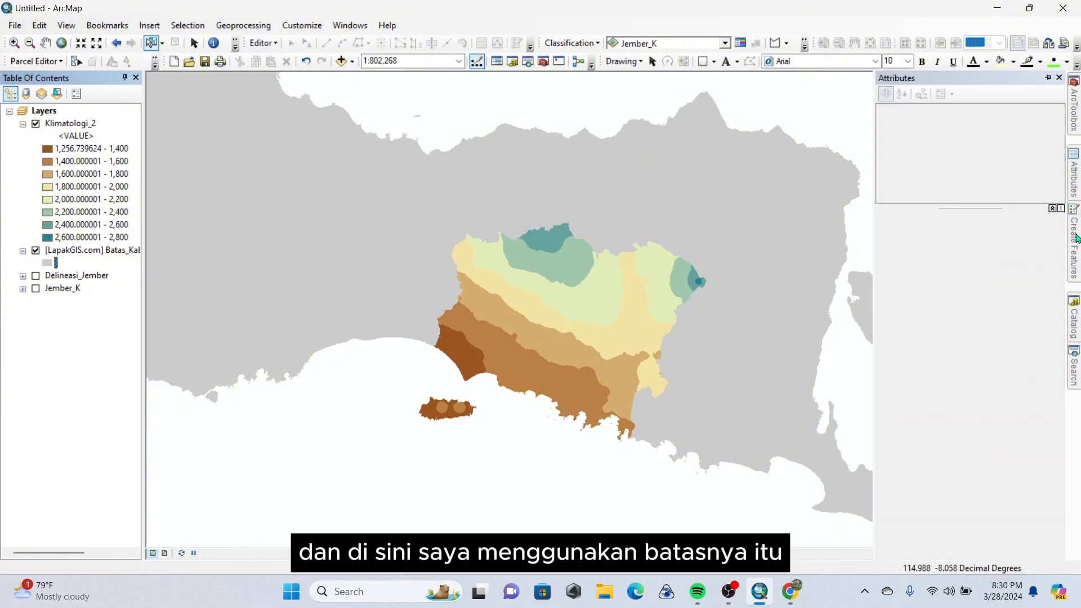
mouse_move(1071, 322)
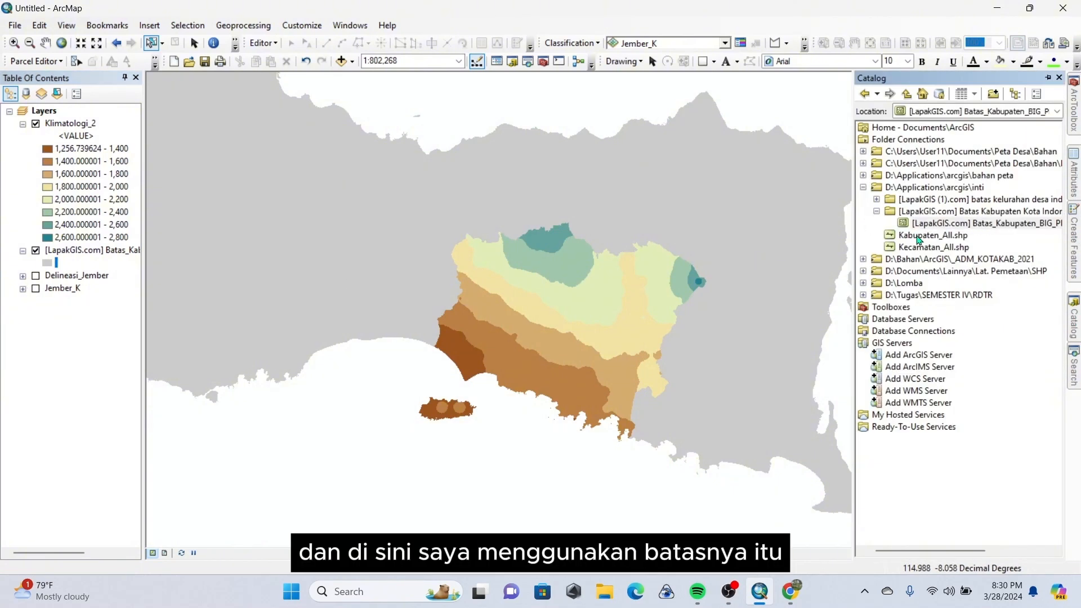
left_click_drag(932, 235, 37, 251)
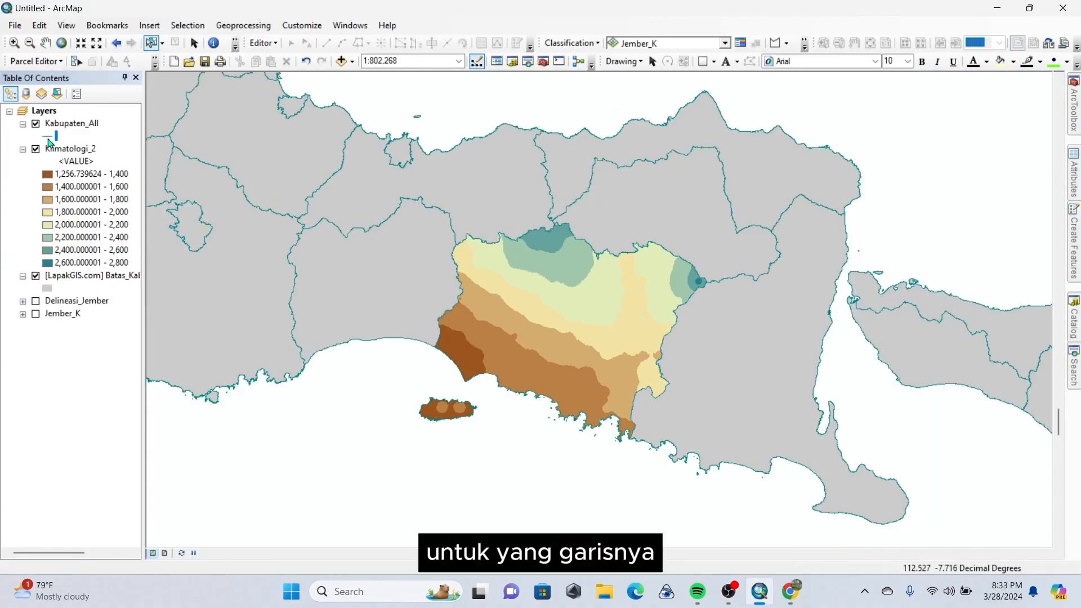
- Search the symbol styles for Kabupaten and apply the Batas Kabupaten line symbol to the Kabupaten_All layer
left_click(50, 138)
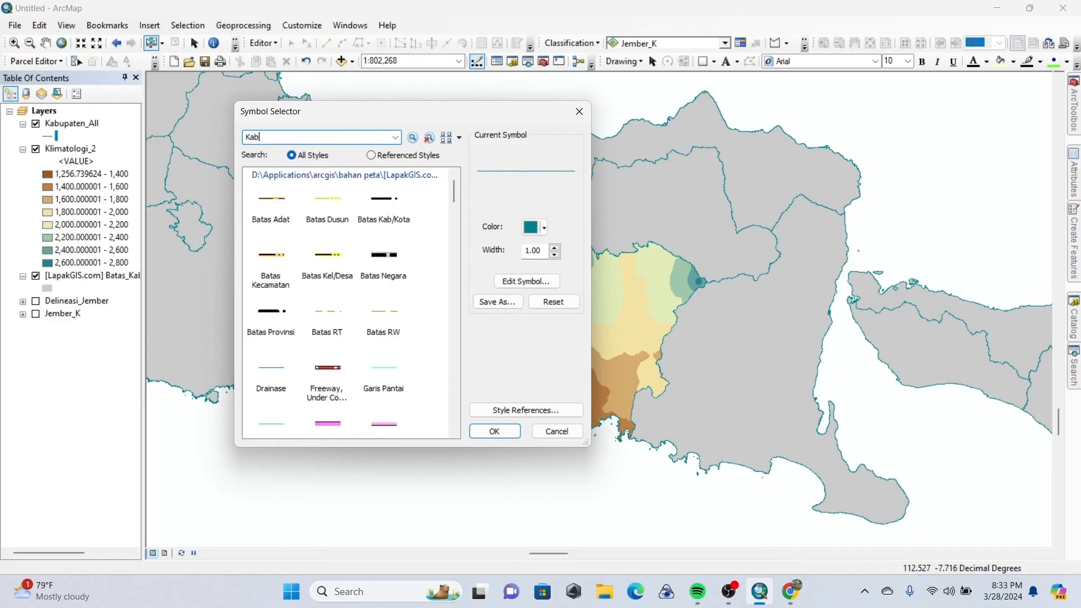
key("Return")
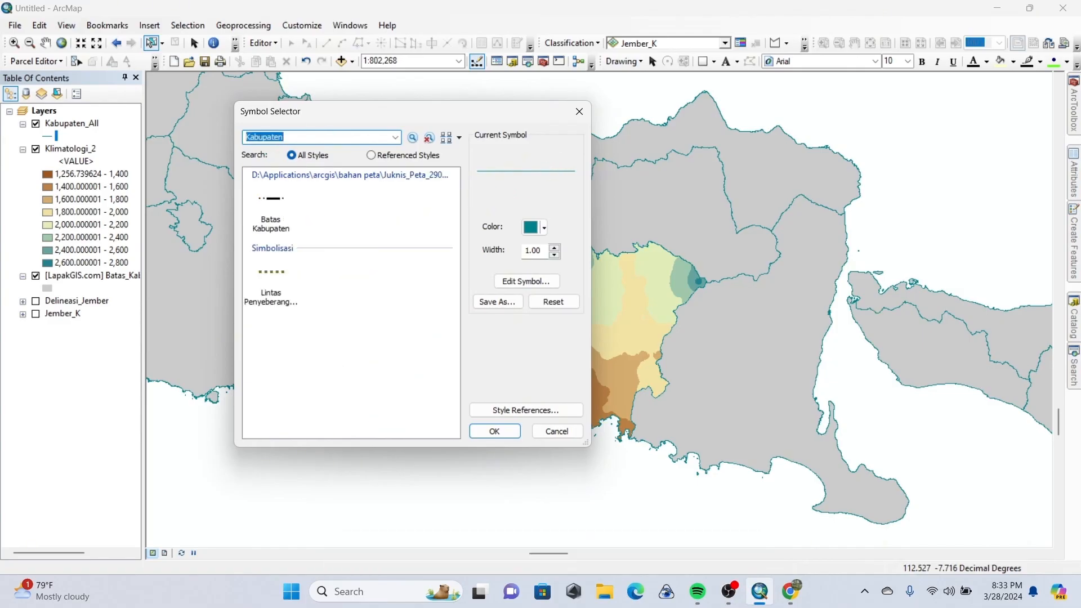
left_click(273, 208)
left_click(494, 431)
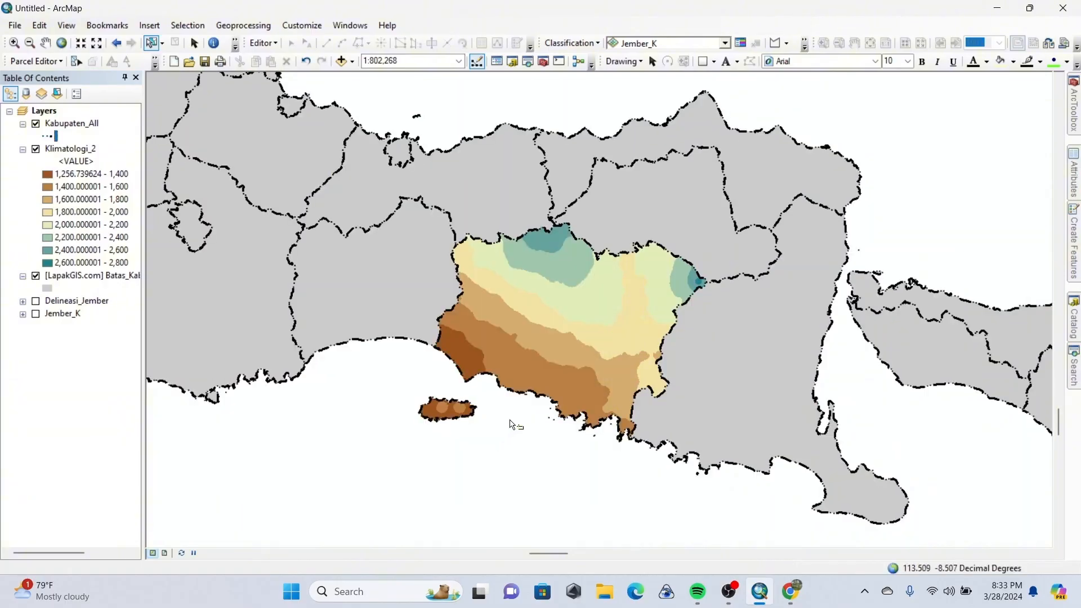
- Set the line width of the Kabupaten_All boundary symbol to 1
left_click(51, 135)
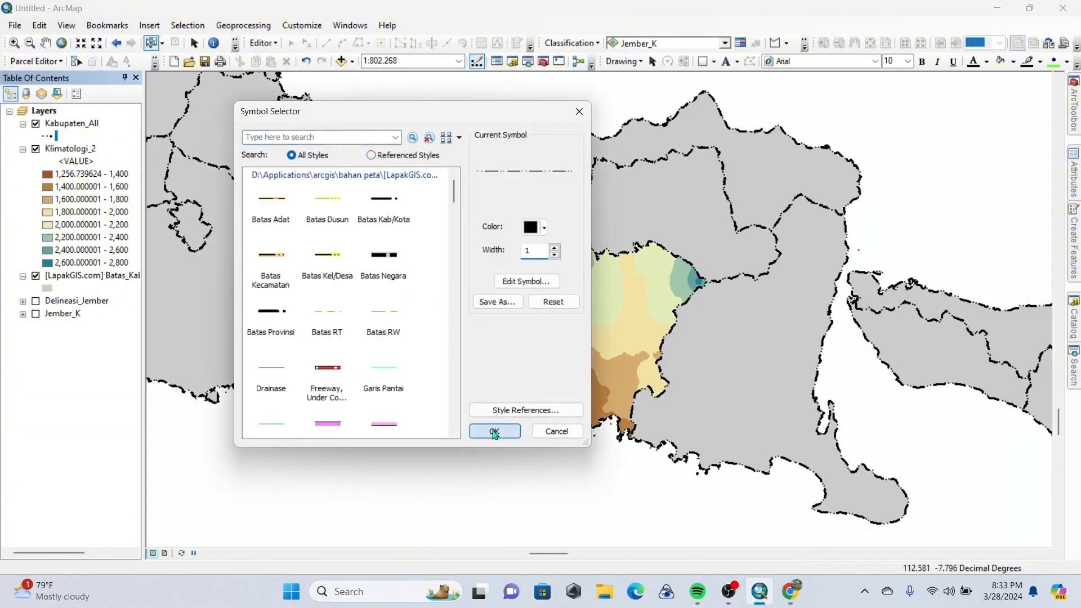
left_click(494, 431)
scroll(610, 270, "up", 1)
scroll(610, 271, "up", 1)
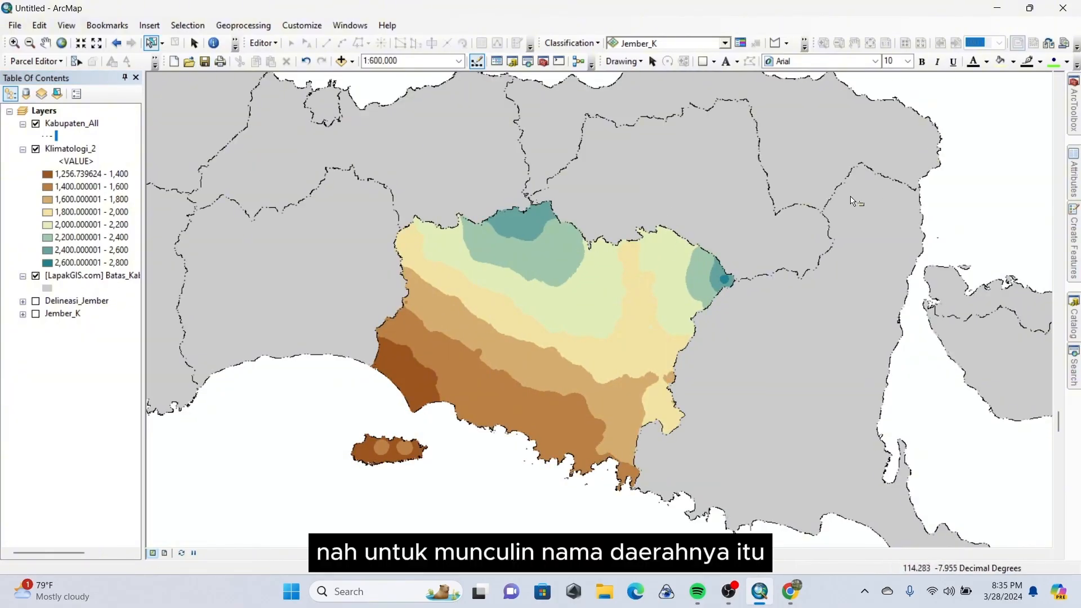
- Turn on labels for the [LapakGIS.com] Batas_Kabupaten layer, using WADMKK as the label field
right_click(80, 279)
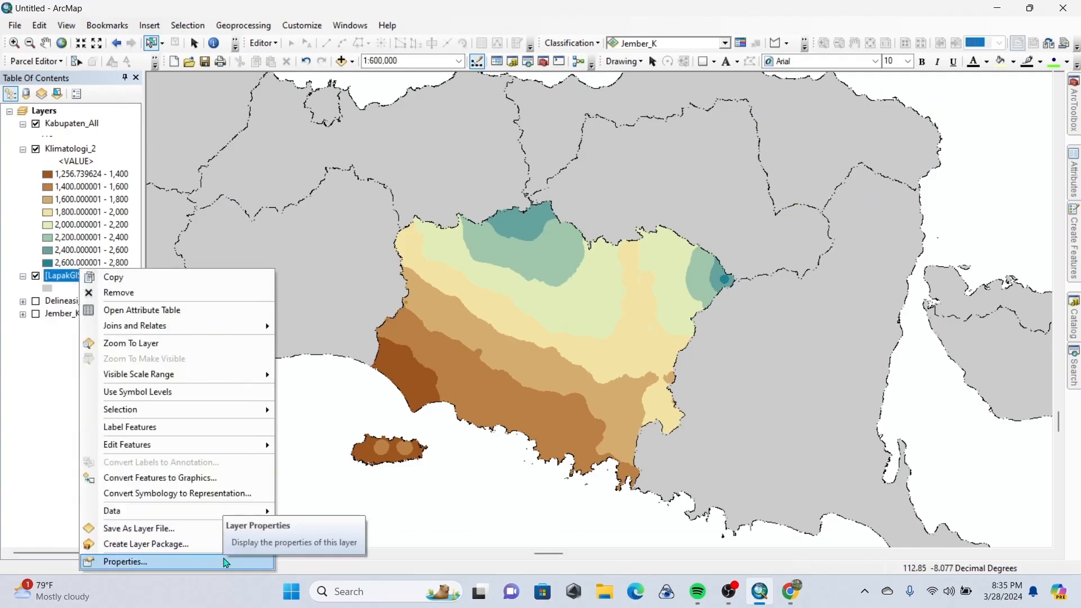
left_click(225, 561)
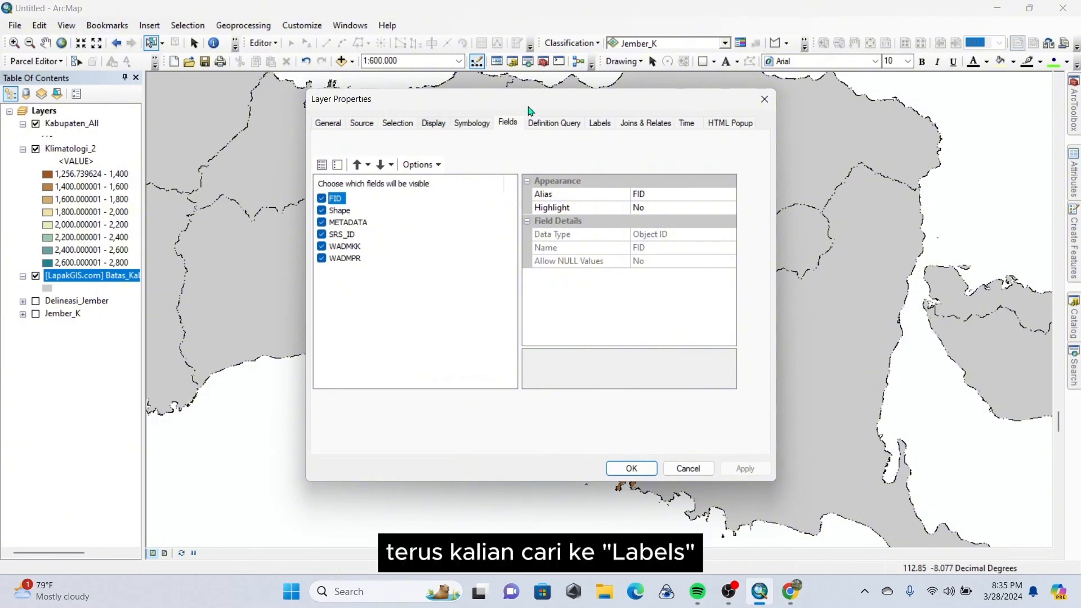
left_click(600, 124)
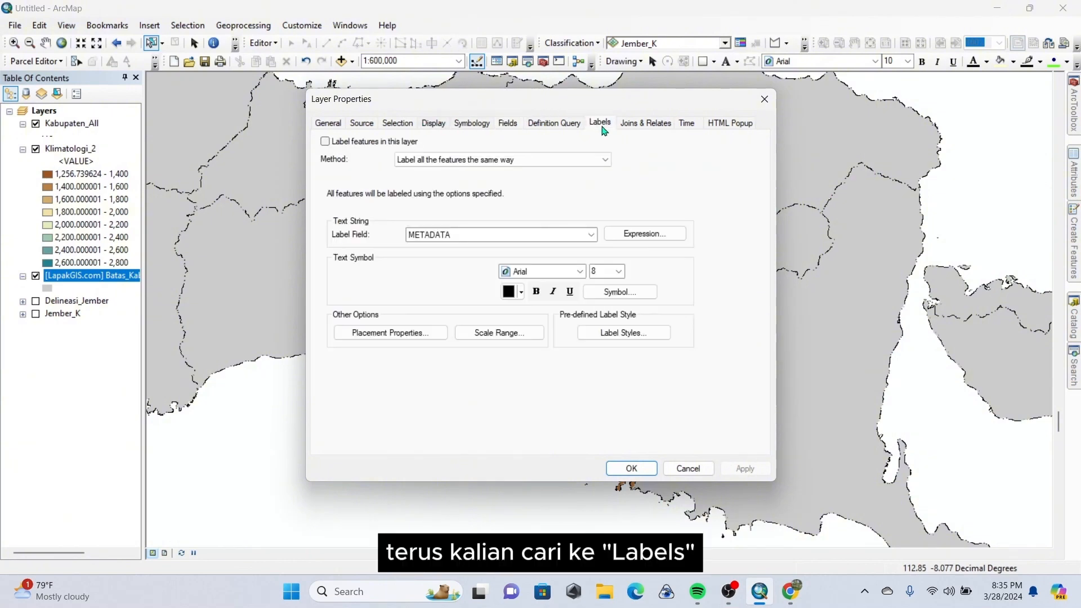
left_click(536, 236)
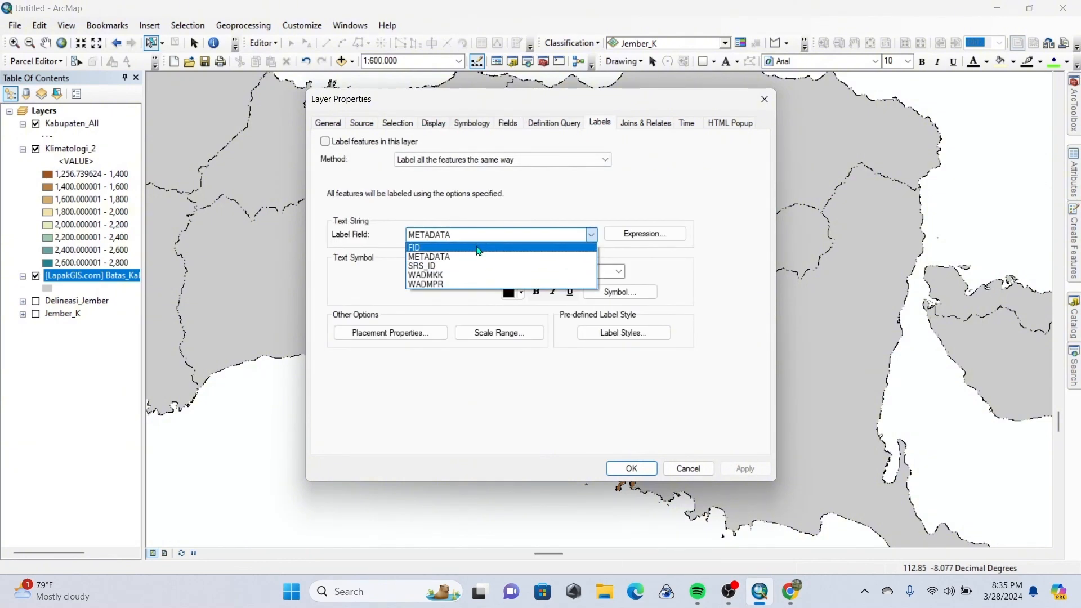
left_click(469, 276)
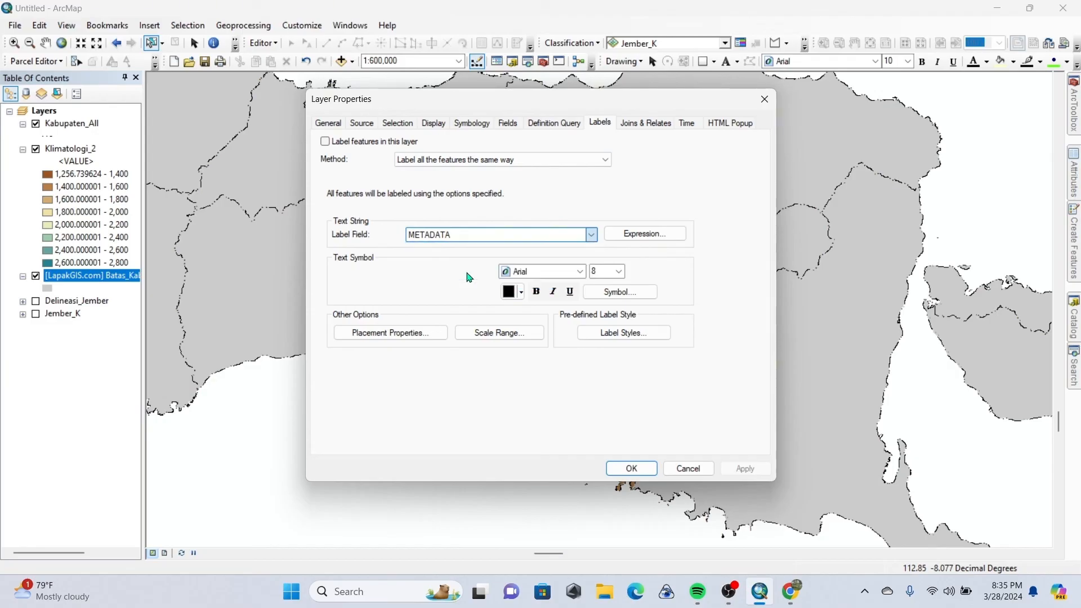
left_click(326, 142)
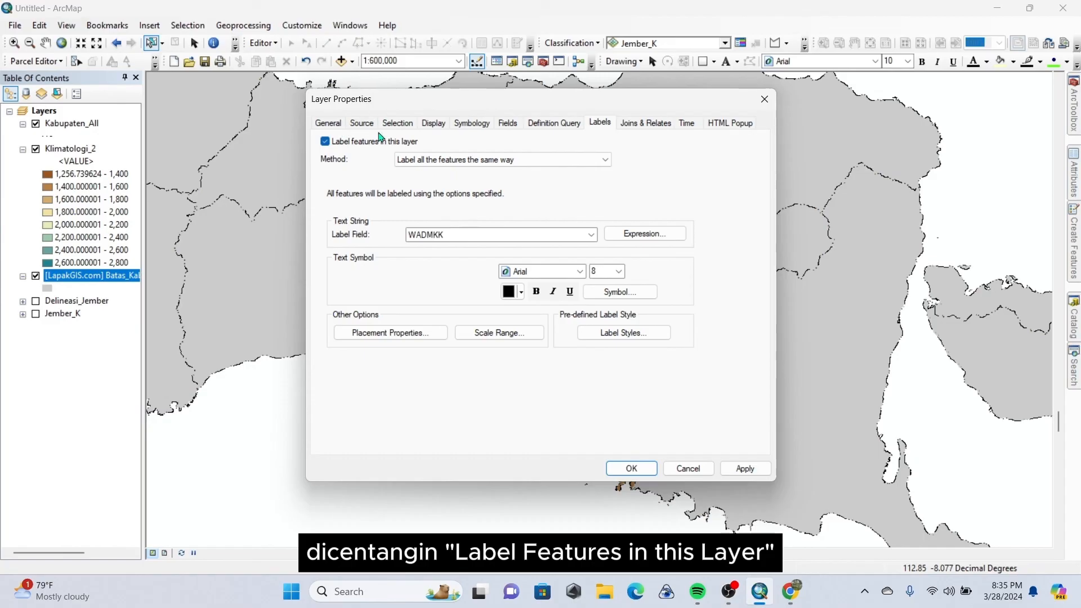
left_click(631, 468)
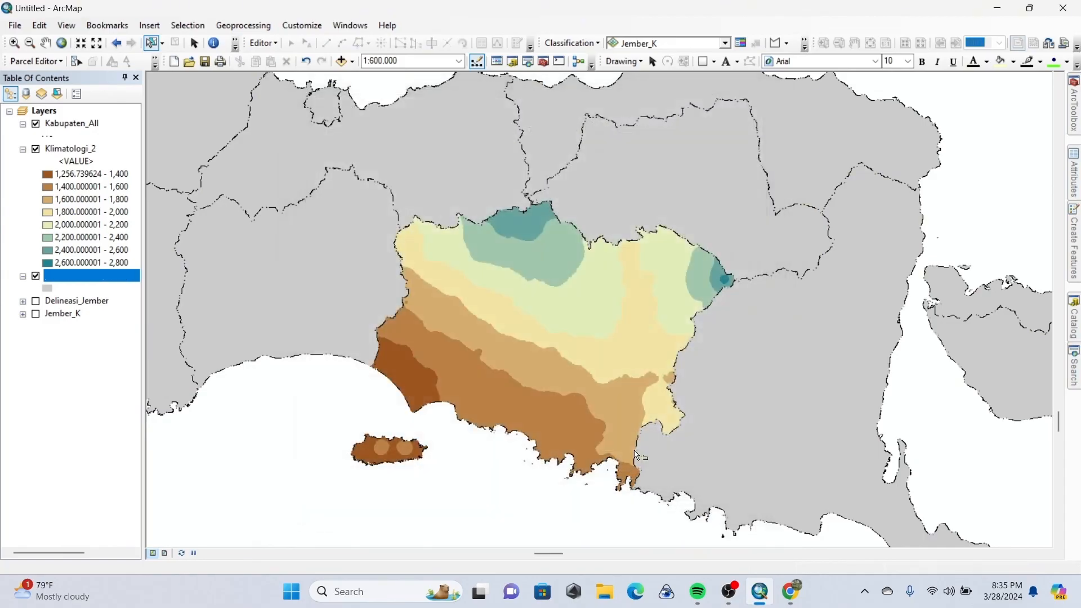